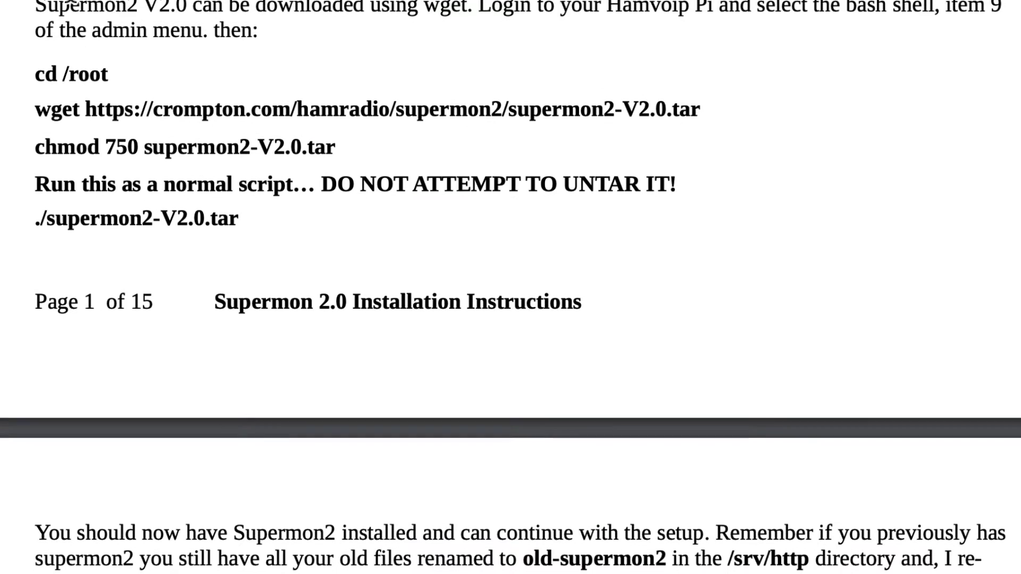
# Scroll through the Supermon 2.0 installation PDF past the wget download steps.
pyautogui.scroll(-1, 69, 3)
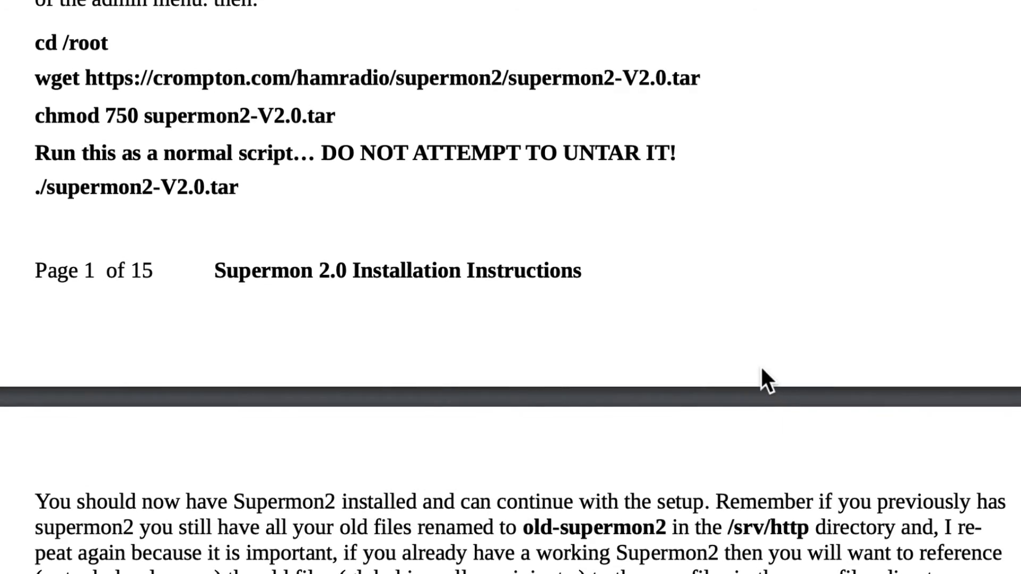
pyautogui.scroll(-5, 761, 365)
pyautogui.scroll(-2, 761, 364)
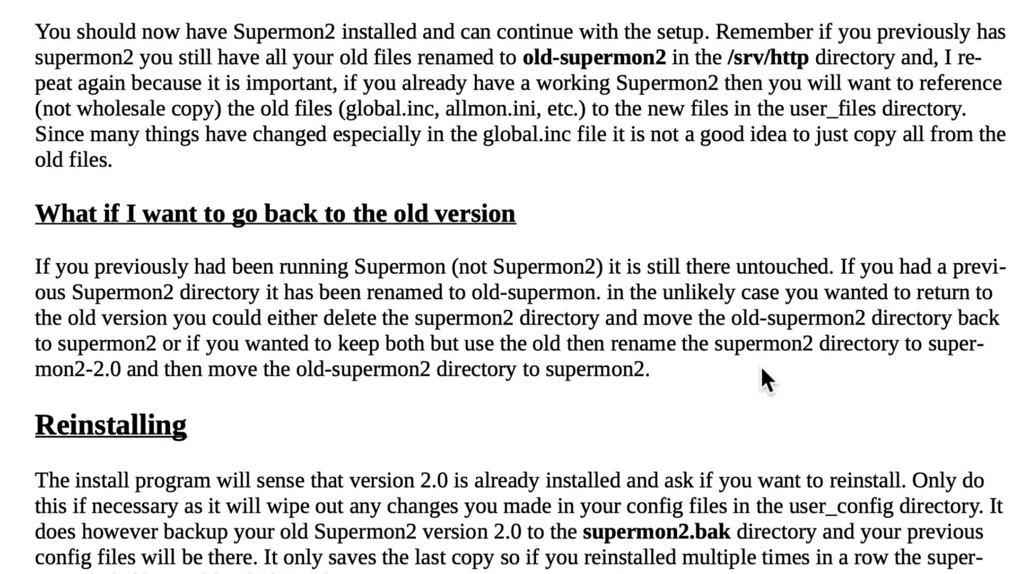
pyautogui.scroll(-2, 758, 362)
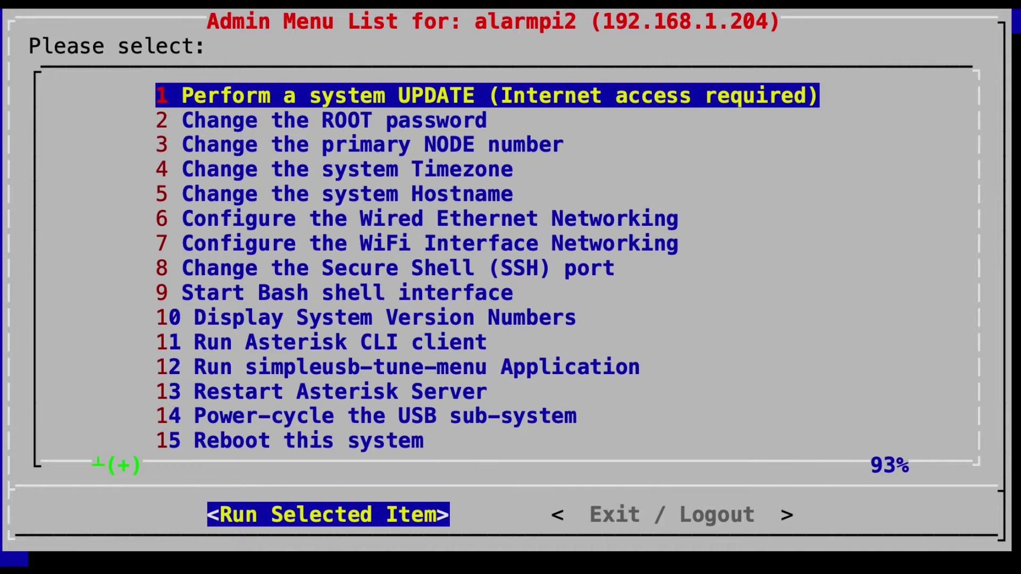
# Open a bash shell from the admin menu and download supermon2-V2.0.tar with wget.
pyautogui.press('Down')
pyautogui.press('Down')
pyautogui.press('Down')
pyautogui.press('Down')
pyautogui.press('Down')
pyautogui.press('Down')
pyautogui.press('Down')
pyautogui.press('Down')
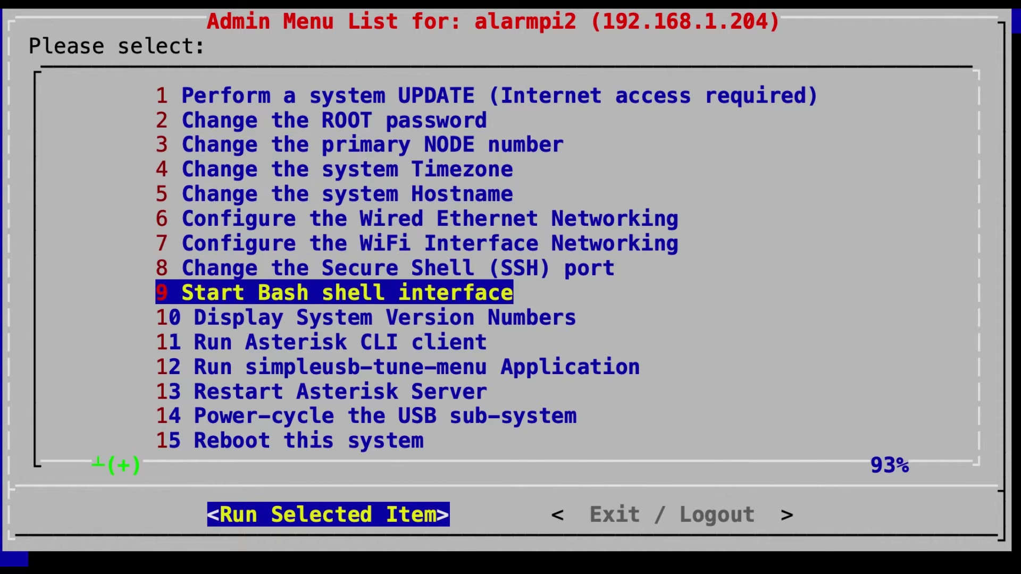
pyautogui.press('Return')
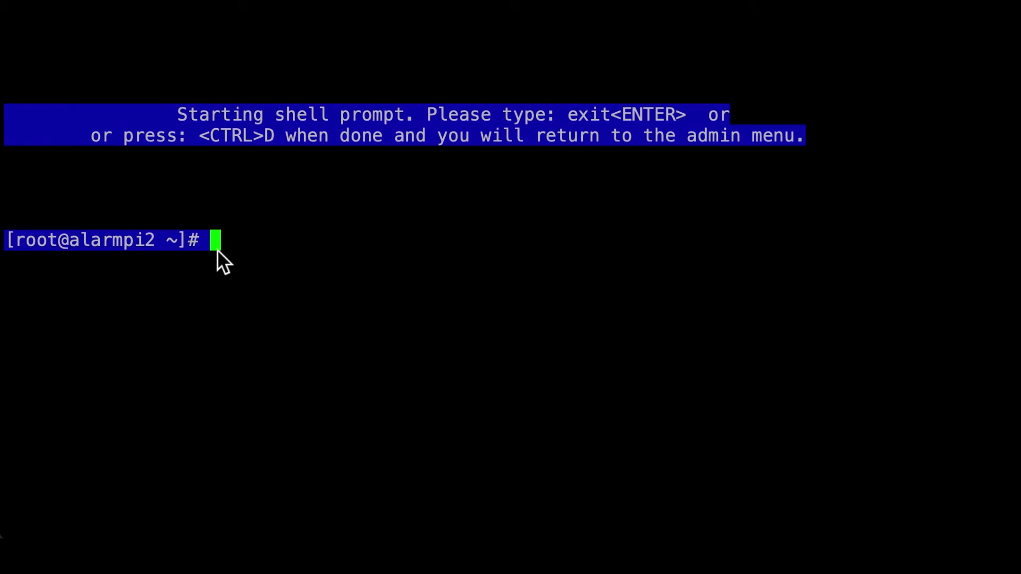
pyautogui.rightClick(217, 250)
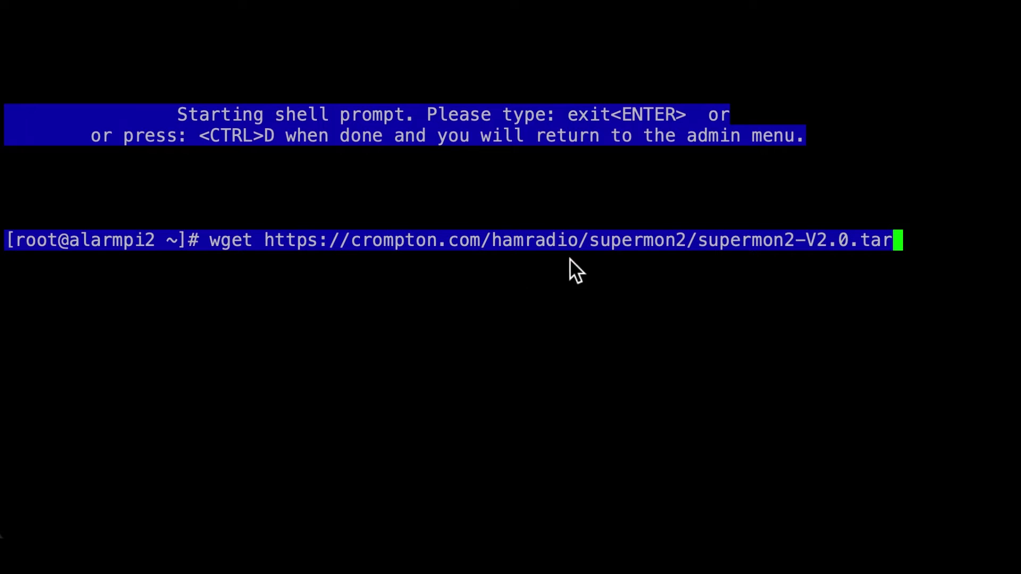
pyautogui.press('Return')
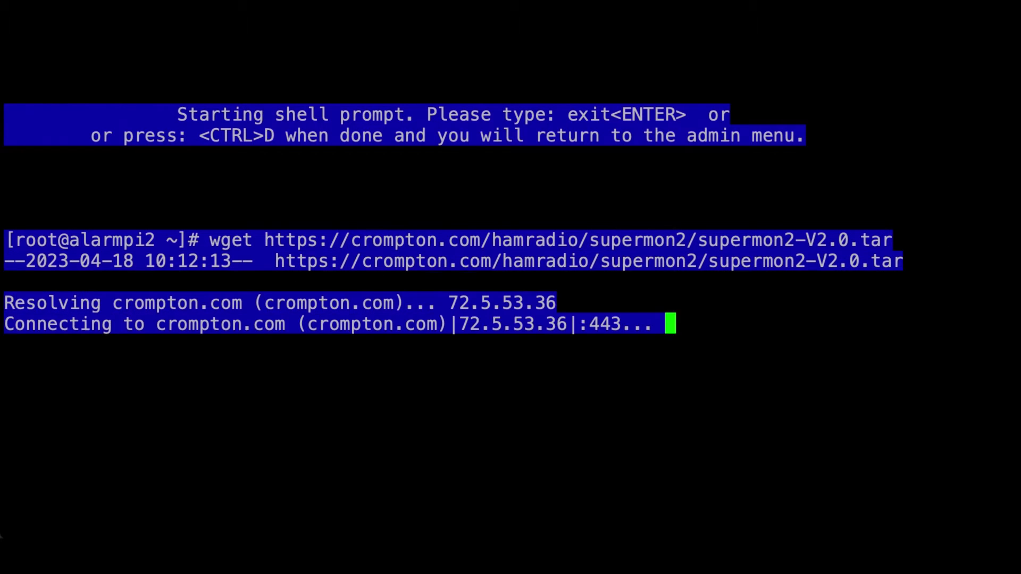
pyautogui.press('Return')
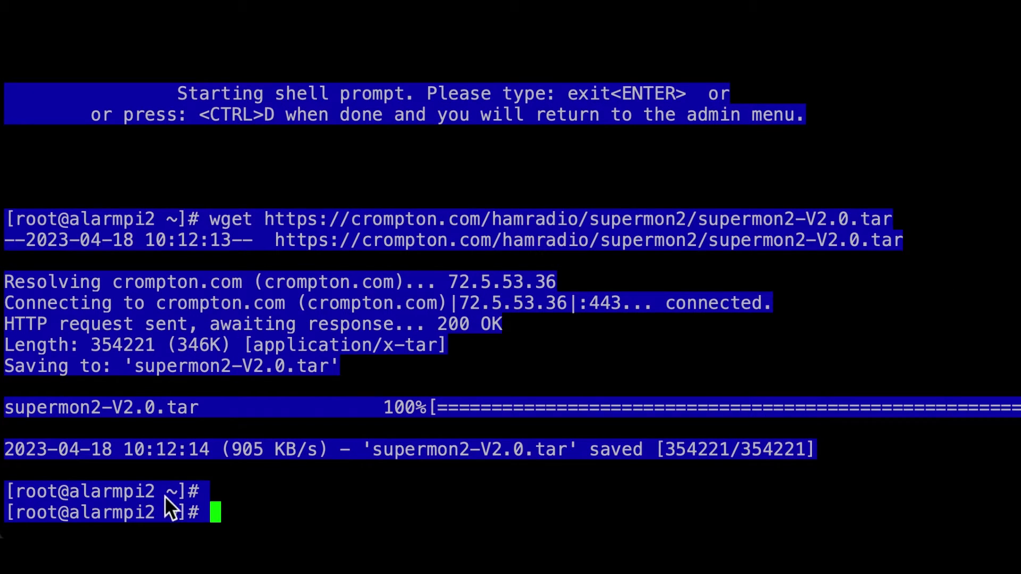
# Make supermon2-V2.0.tar executable with chmod 750 and run it as the setup script.
pyautogui.write('chmod 750 supermon2-V2.0.tar')
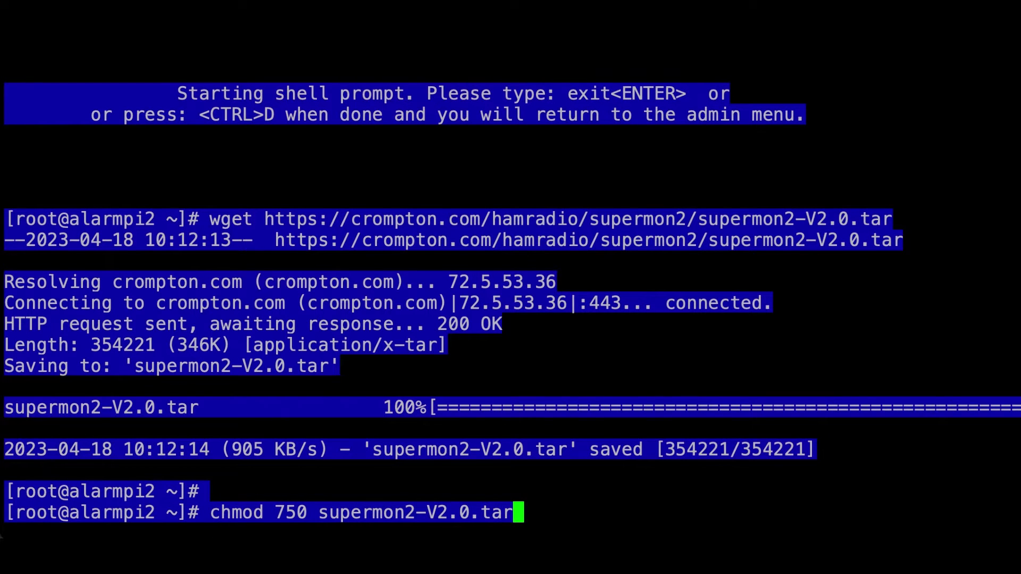
pyautogui.press('Return')
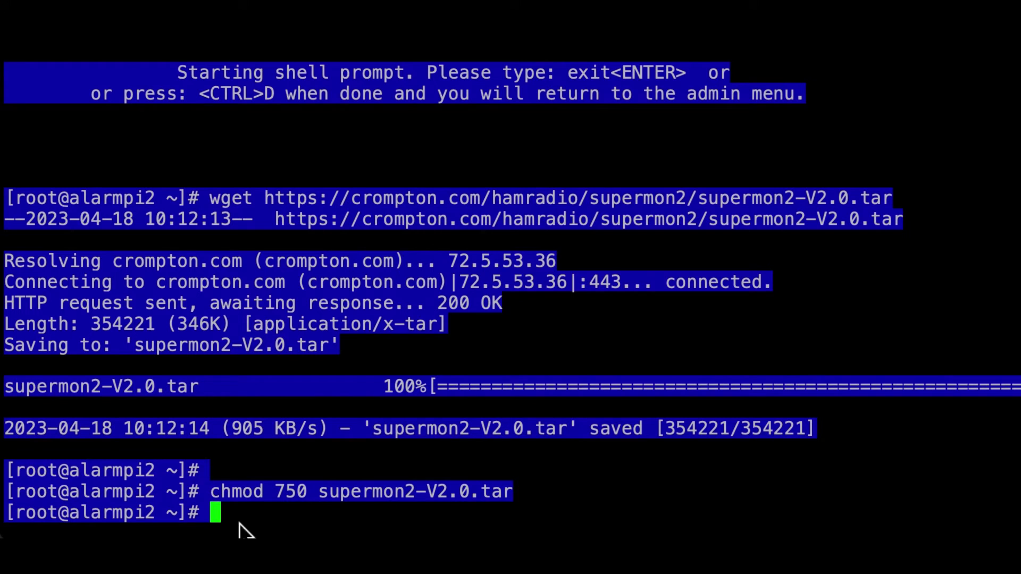
pyautogui.write('./supermon2-V2.0.tar')
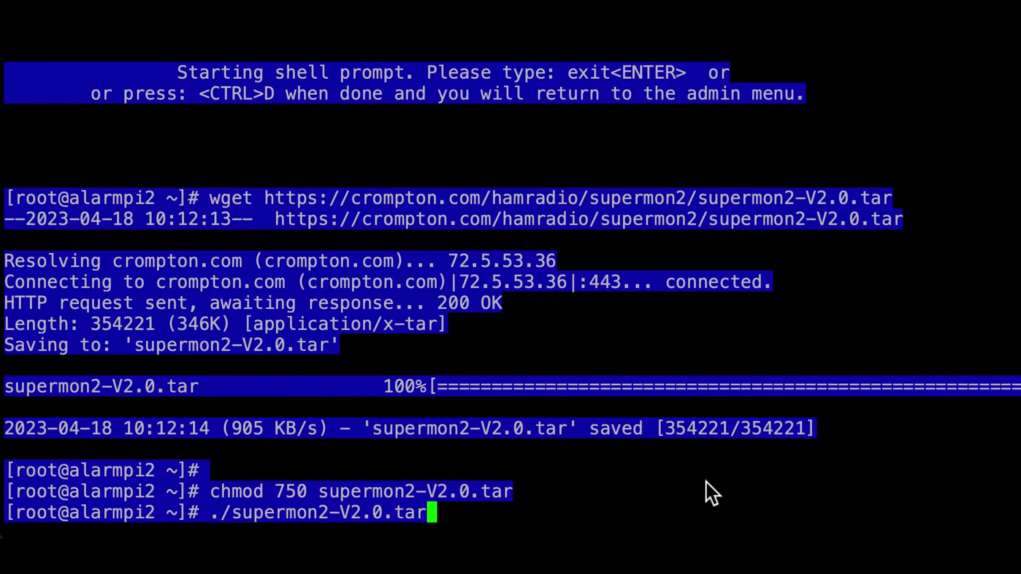
pyautogui.press('Return')
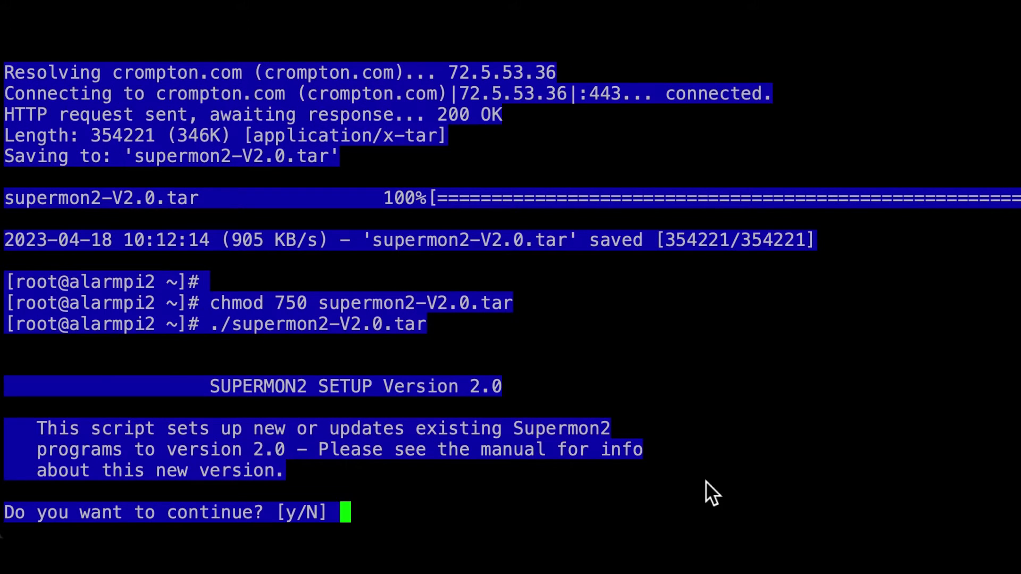
# Answer y to both setup prompts to install Supermon2 version 2.0.
pyautogui.write('y')
pyautogui.press('Return')
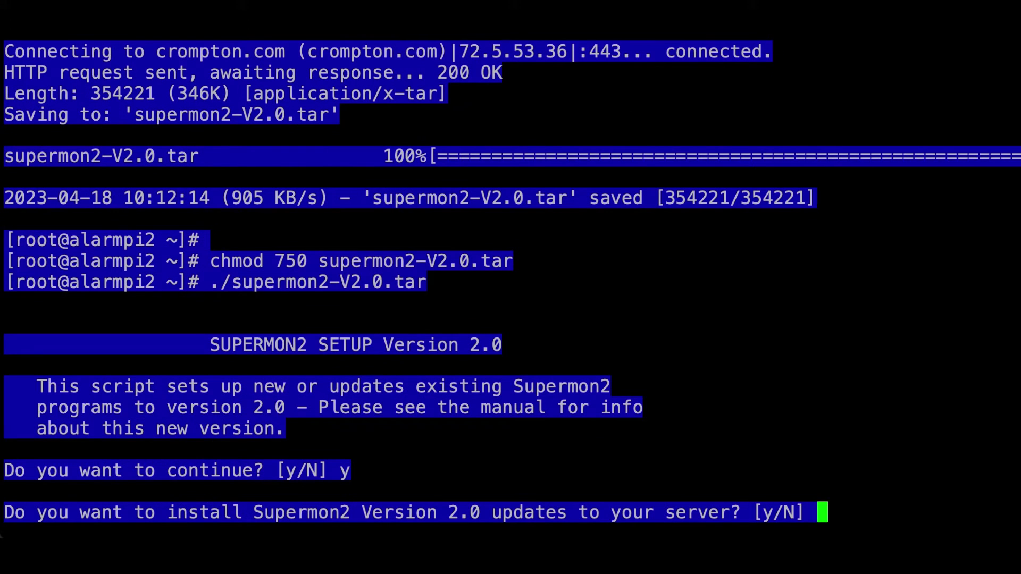
pyautogui.write('y')
pyautogui.press('Return')
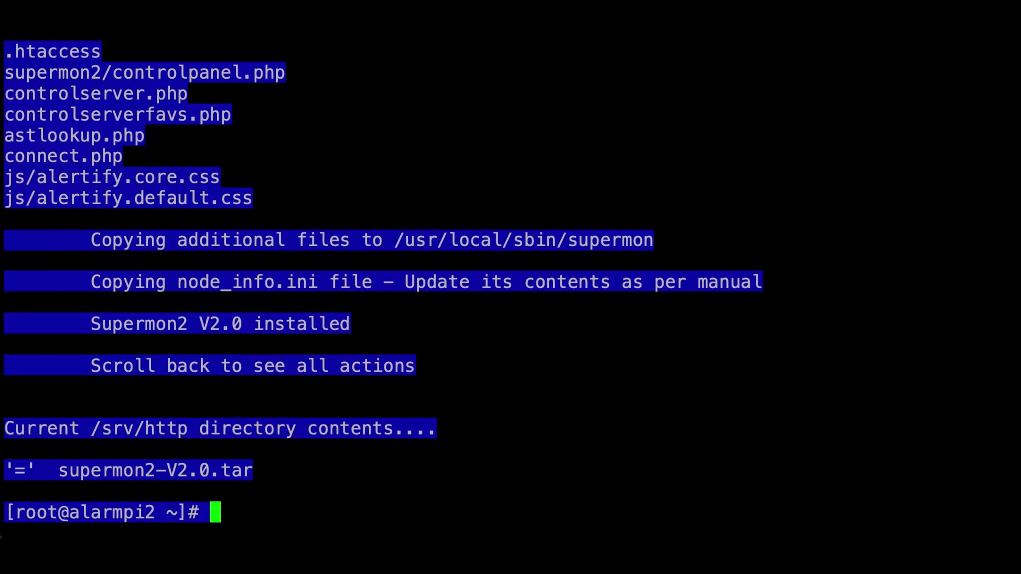
# Change into /etc/asterisk/ and type nano manager.conf.
pyautogui.write('cd ')
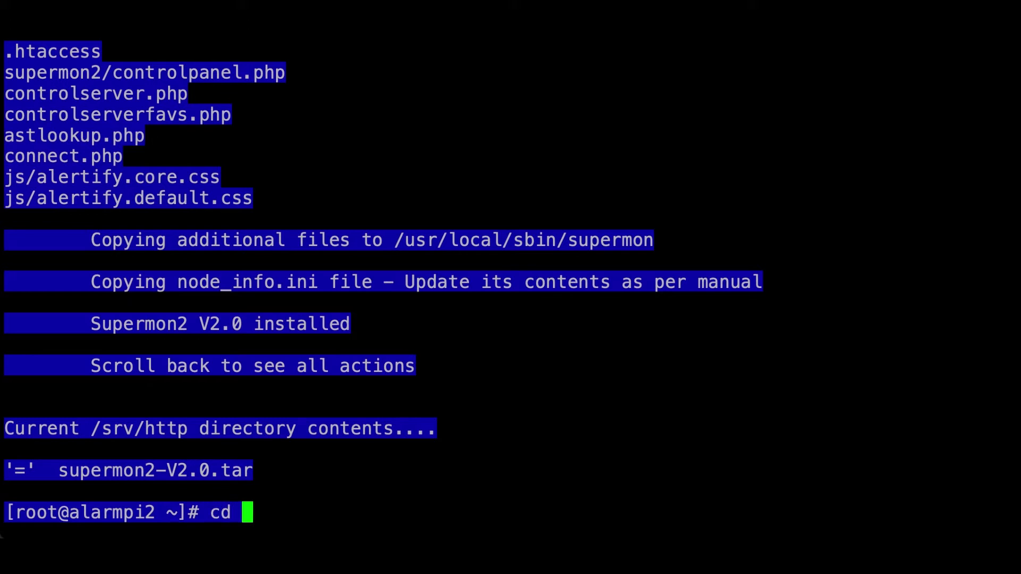
pyautogui.write('/et')
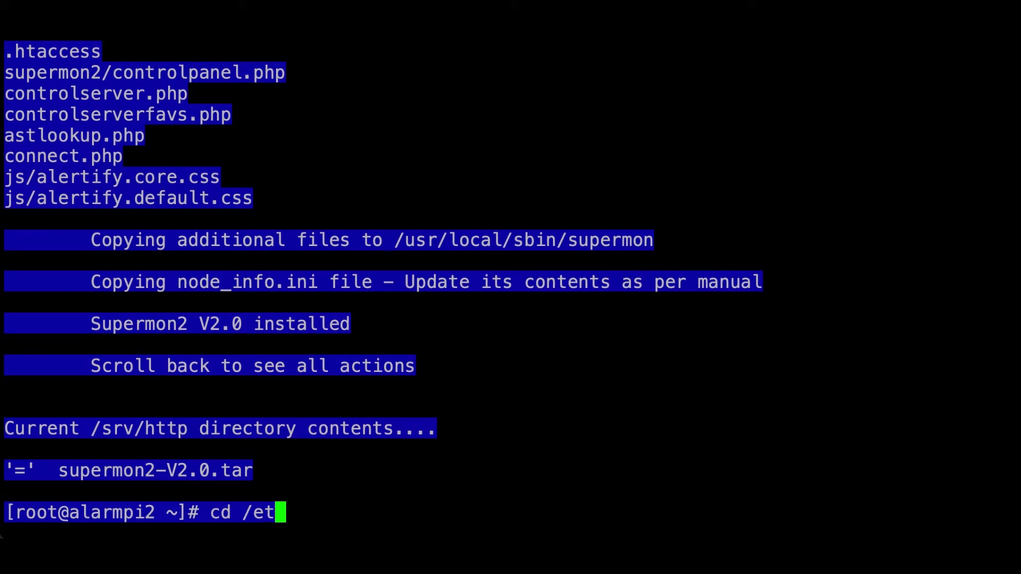
pyautogui.write('c/asteri')
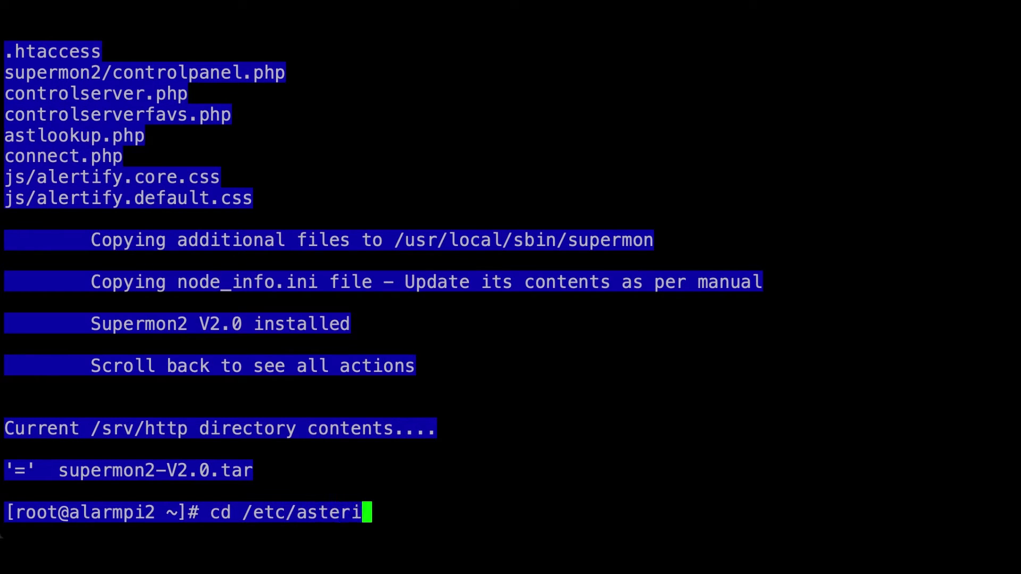
pyautogui.write('sk/')
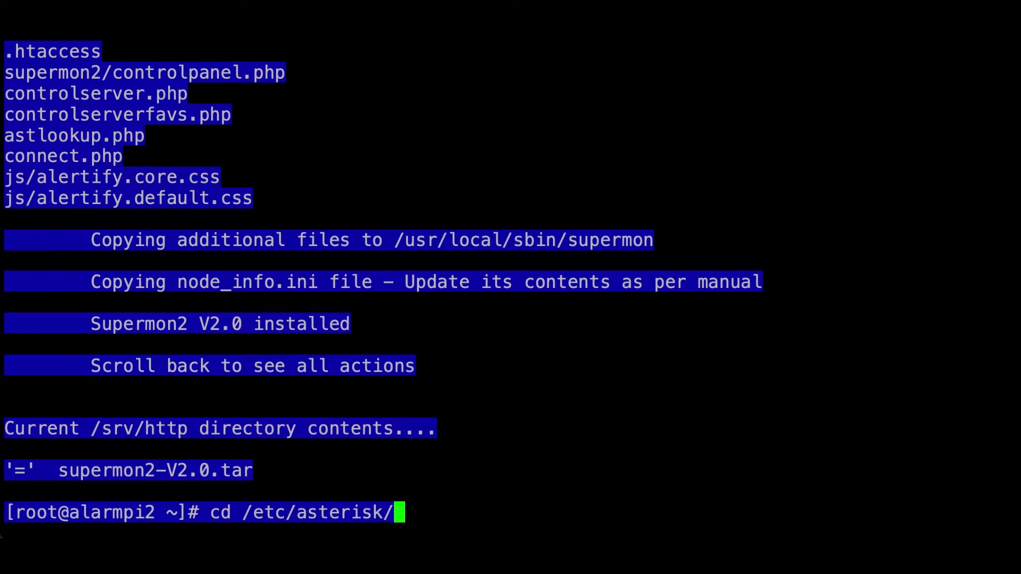
pyautogui.press('Return')
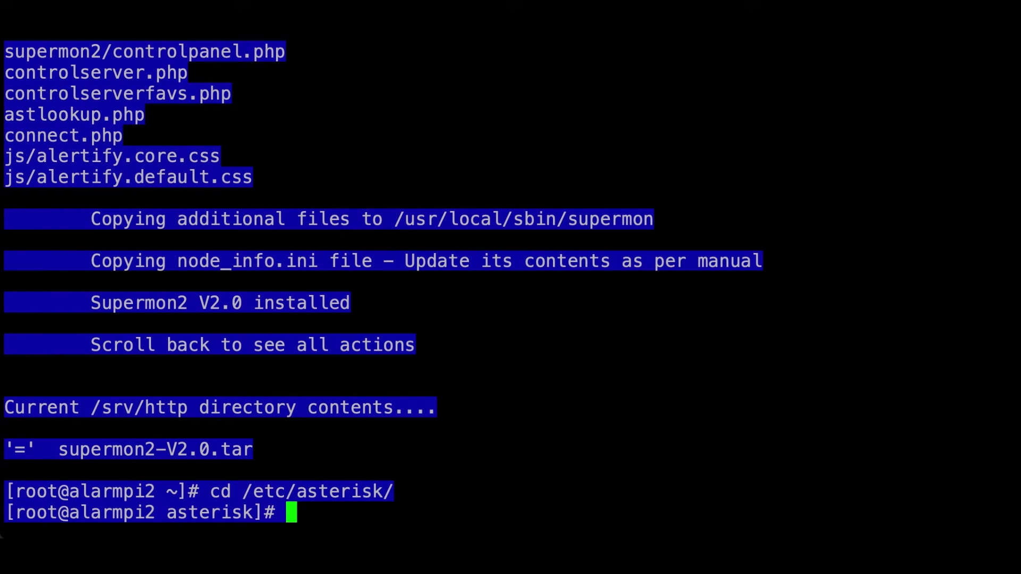
pyautogui.write('nano ma')
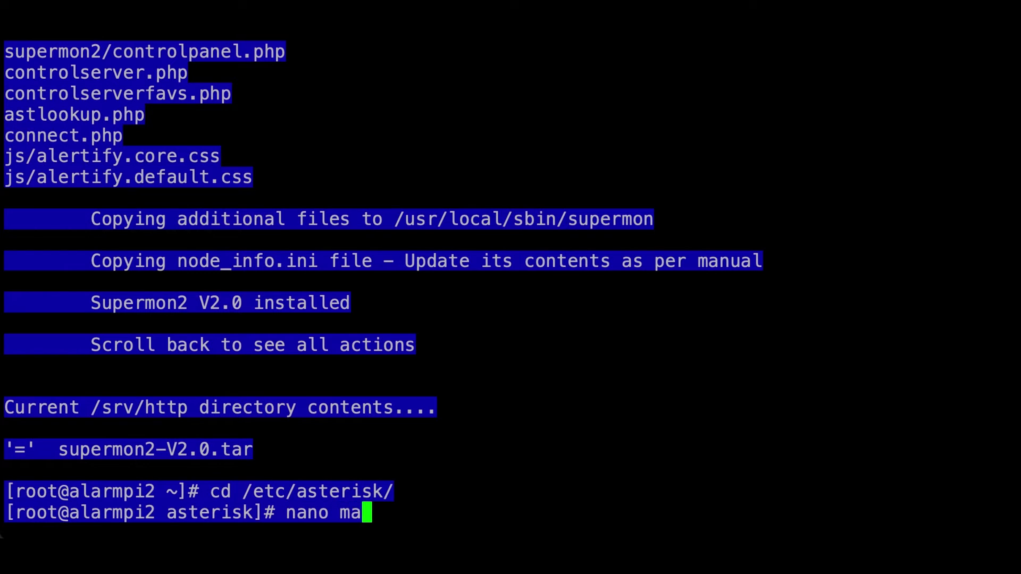
pyautogui.write('nager')
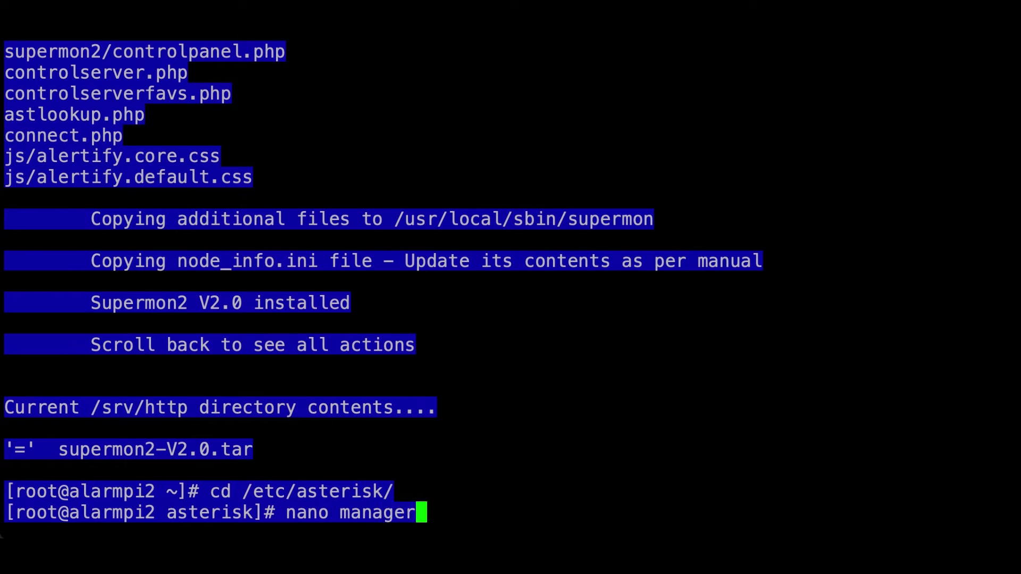
pyautogui.write('.conf')
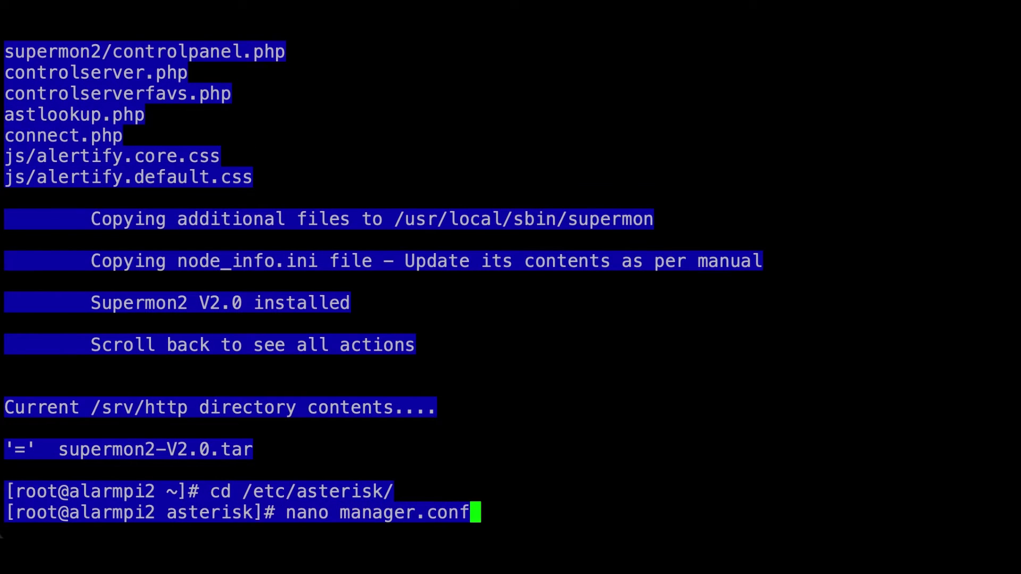
# Open manager.conf in nano and uncomment the webenabled setting.
pyautogui.press('Return')
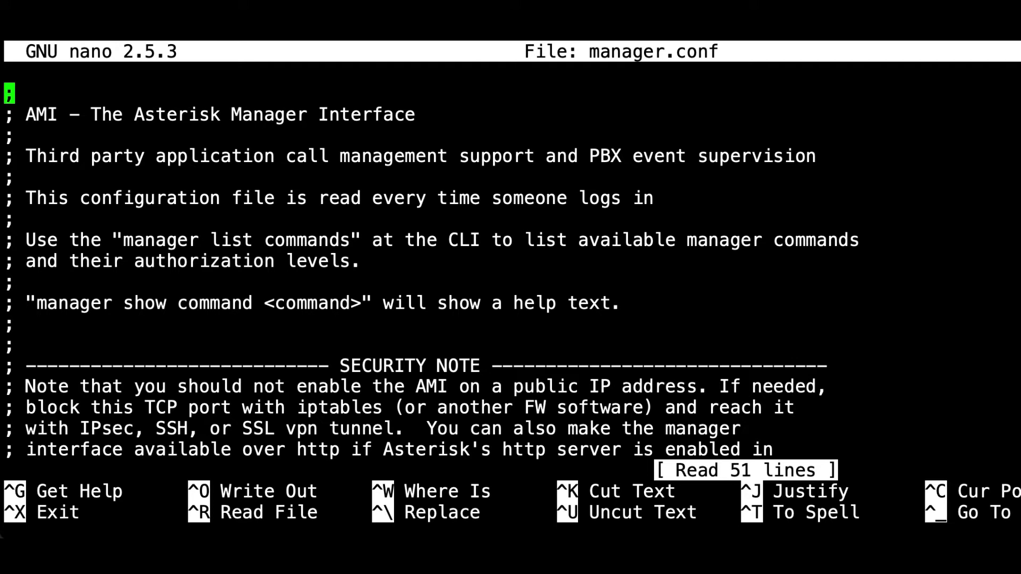
pyautogui.press('Down')
pyautogui.press('Down')
pyautogui.press('Down')
pyautogui.press('Down')
pyautogui.press('Down')
pyautogui.press('Down')
pyautogui.press('Down')
pyautogui.press('Down')
pyautogui.press('Down')
pyautogui.press('Down')
pyautogui.press('Down')
pyautogui.press('Down')
pyautogui.press('Down')
pyautogui.press('Down')
pyautogui.press('Down')
pyautogui.press('Down')
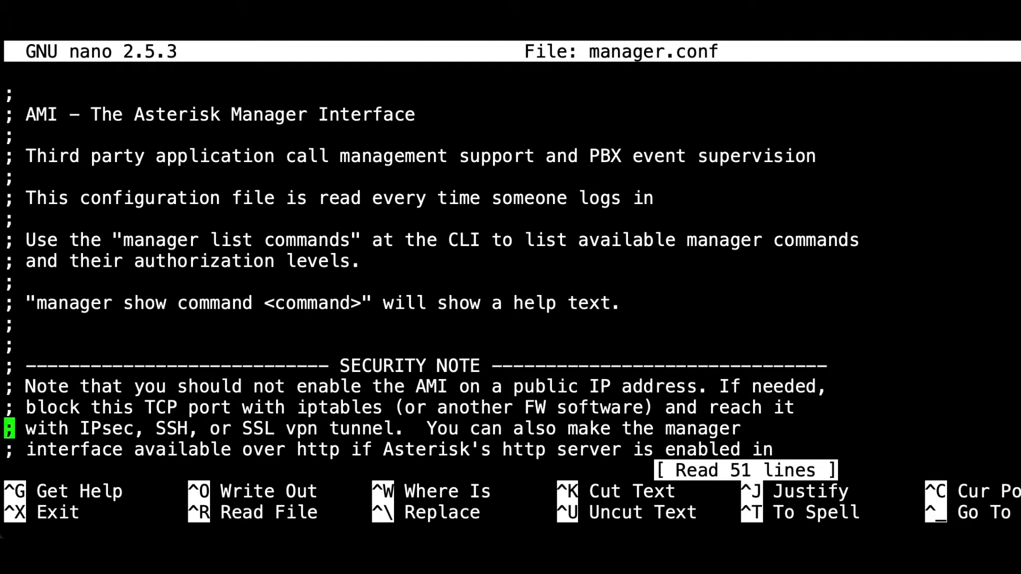
pyautogui.press('Down')
pyautogui.press('Down')
pyautogui.press('Down')
pyautogui.press('Down')
pyautogui.press('Down')
pyautogui.press('Down')
pyautogui.press('Down')
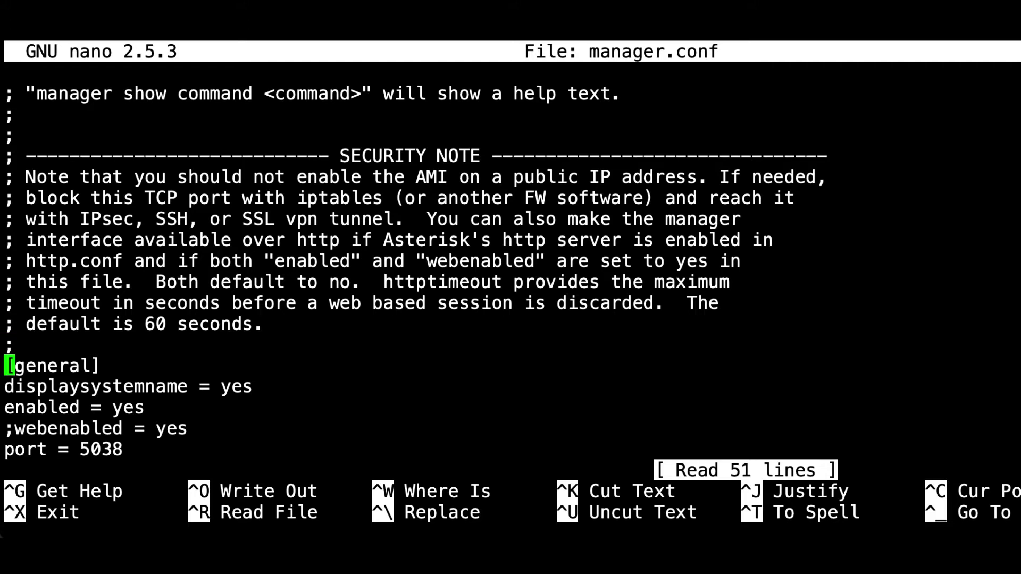
pyautogui.press('Down')
pyautogui.press('Down')
pyautogui.press('Down')
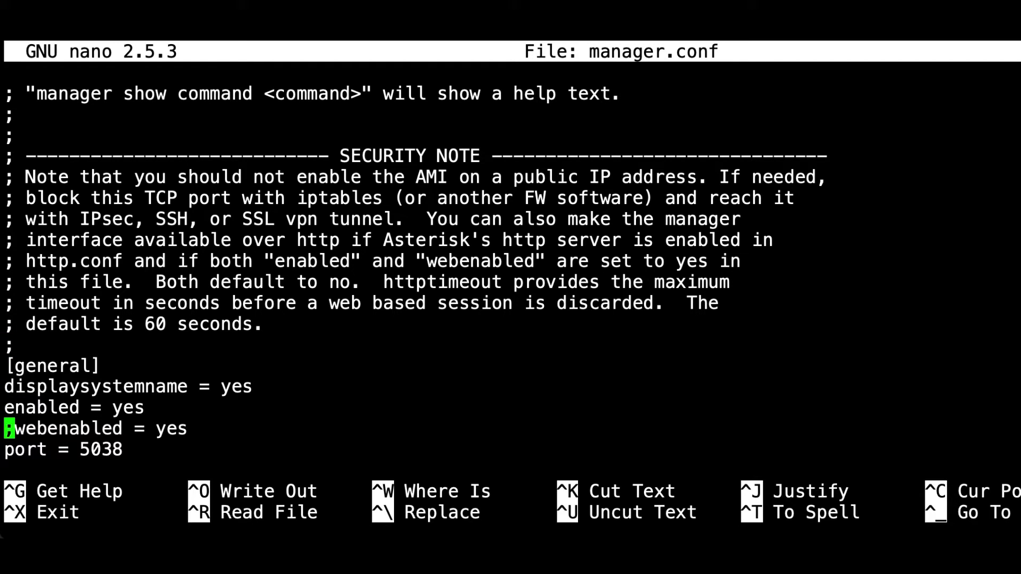
pyautogui.press('Right')
pyautogui.press('BackSpace')
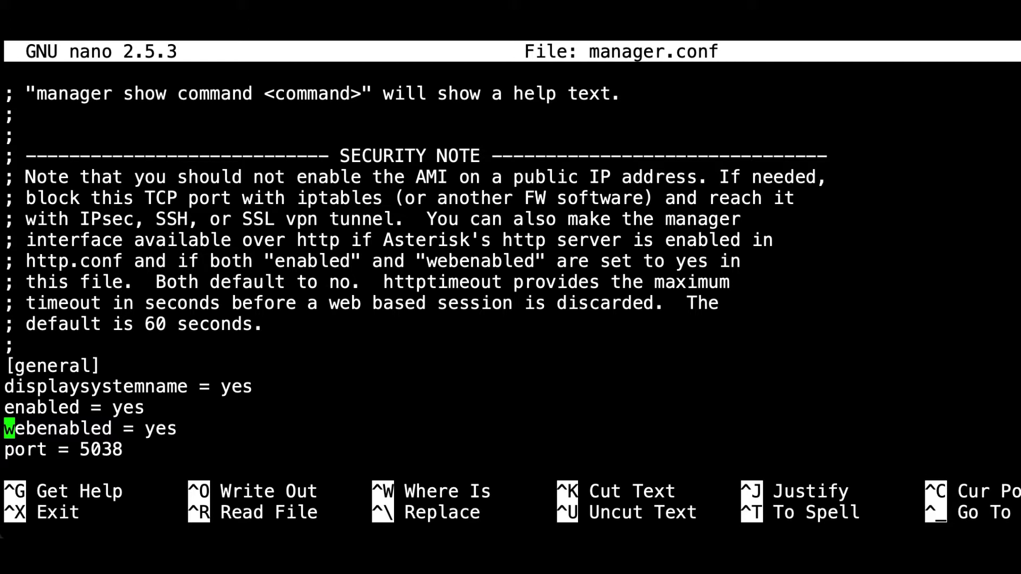
# Comment out bindaddr = 127.0.0.1 and uncomment bindaddr = 0.0.0.0.
pyautogui.press('Down')
pyautogui.press('Down')
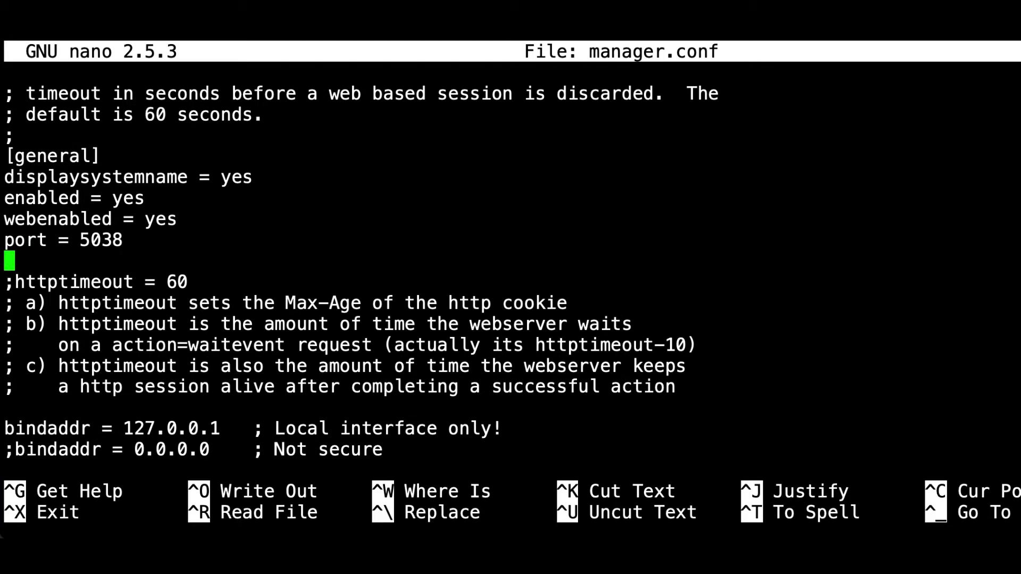
pyautogui.press('Down')
pyautogui.press('Down')
pyautogui.press('Down')
pyautogui.press('Down')
pyautogui.press('Down')
pyautogui.press('Down')
pyautogui.press('Down')
pyautogui.press('Down')
pyautogui.press('Down')
pyautogui.press('Up')
pyautogui.write(';')
pyautogui.press('Down')
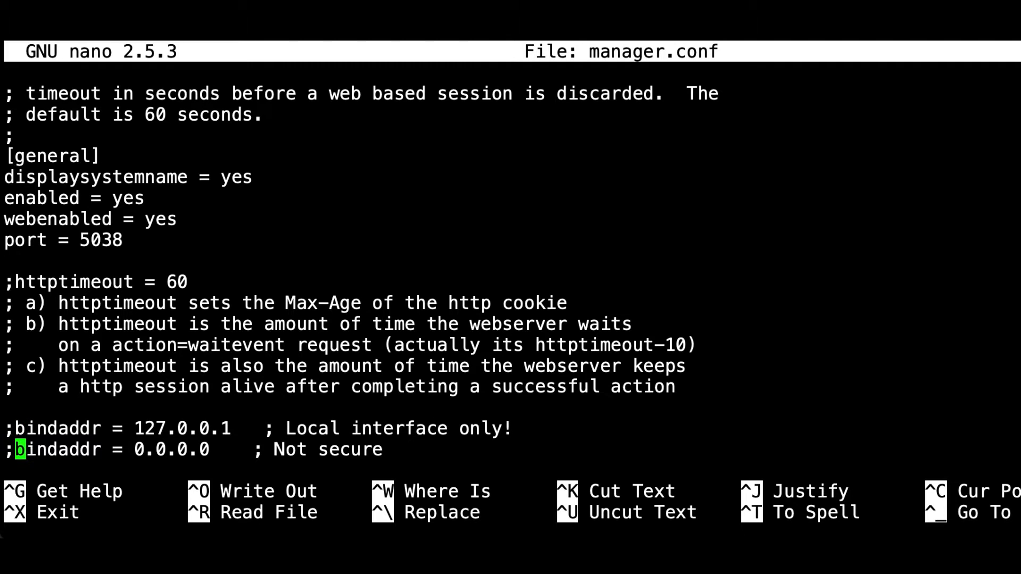
pyautogui.press('BackSpace')
# Enter the [admin] manager secret, then save manager.conf and exit nano.
pyautogui.press('Down')
pyautogui.press('Down')
pyautogui.press('Down')
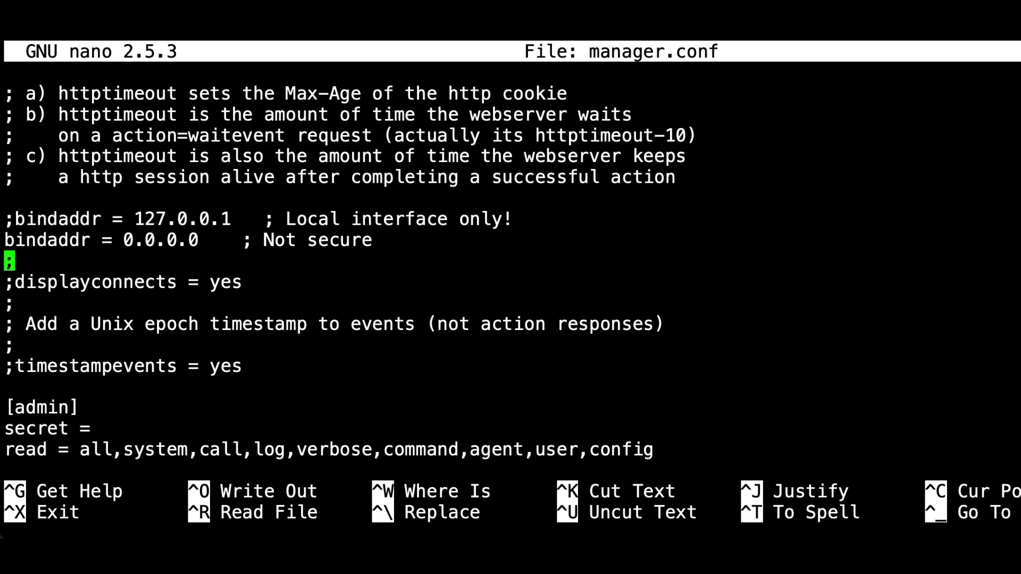
pyautogui.press('Down')
pyautogui.press('Down')
pyautogui.press('Down')
pyautogui.press('Down')
pyautogui.press('Down')
pyautogui.press('Down')
pyautogui.press('Right')
pyautogui.press('Right')
pyautogui.press('Right')
pyautogui.press('Right')
pyautogui.press('Right')
pyautogui.press('Right')
pyautogui.press('Right')
pyautogui.press('Right')
pyautogui.press('Right')
pyautogui.press('Left')
pyautogui.write('Supermon2')
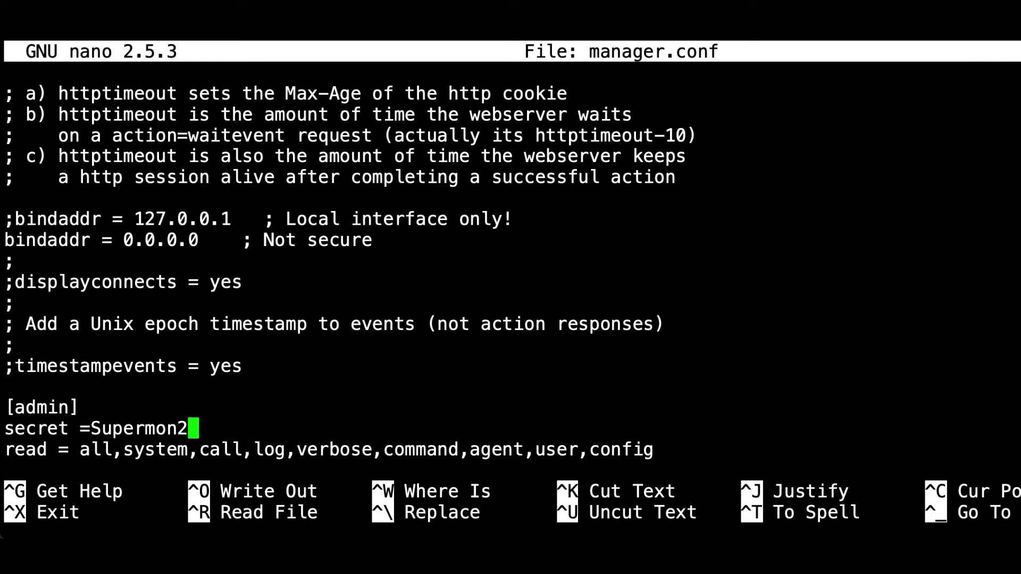
pyautogui.press('Down')
pyautogui.press('Down')
pyautogui.press('Up')
pyautogui.press('Up')
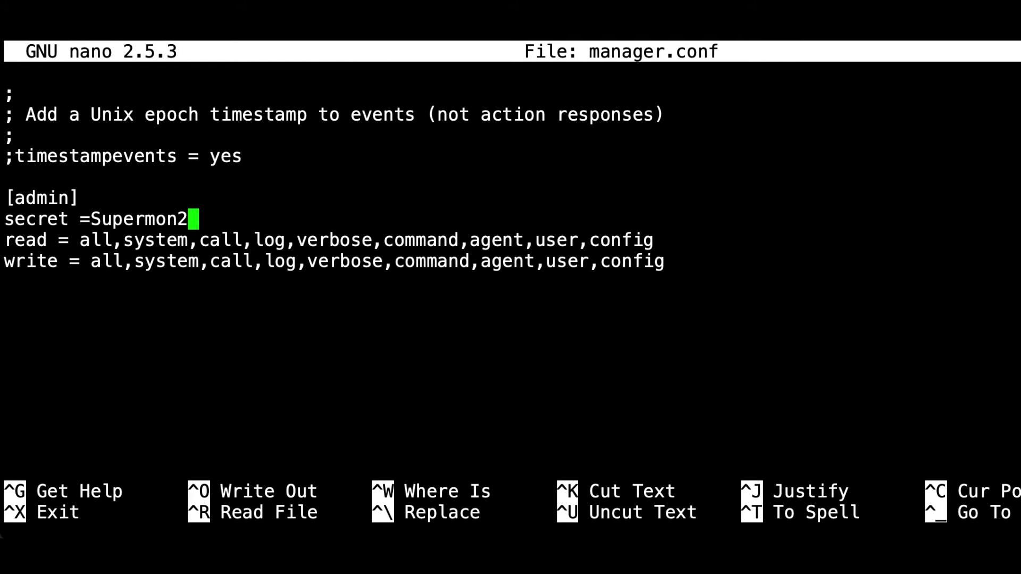
pyautogui.hotkey('ctrl', 'x')
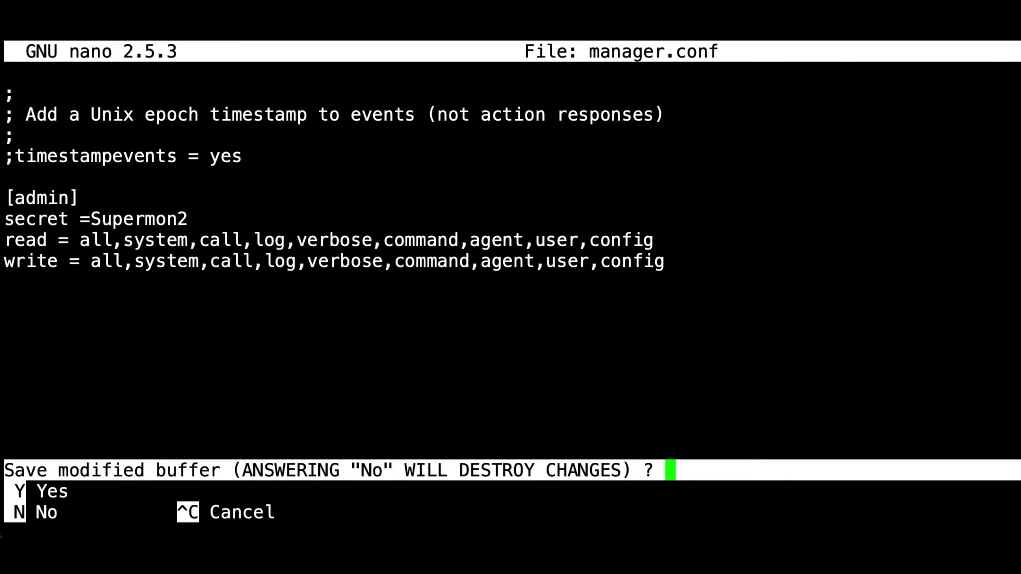
pyautogui.press('y')
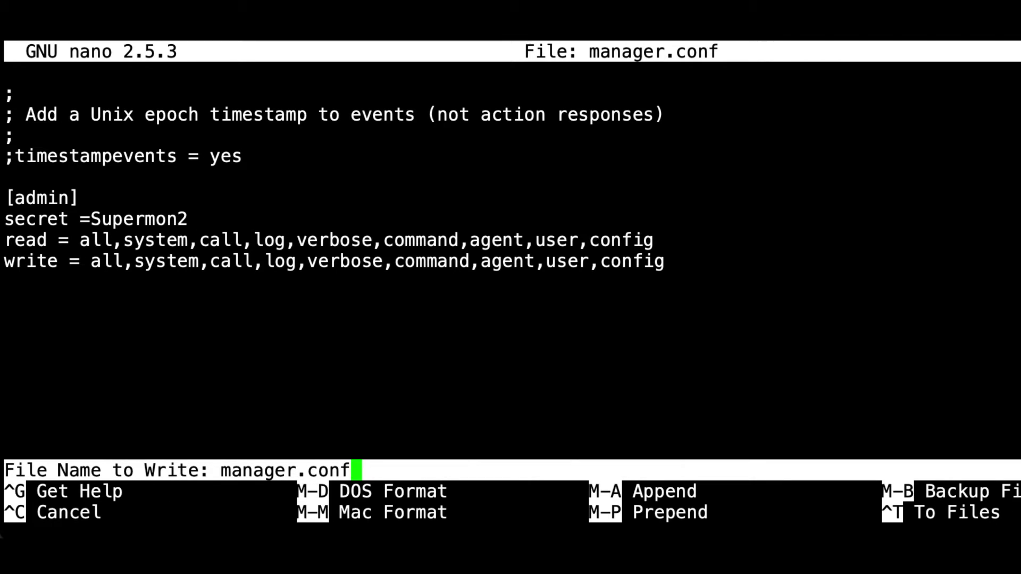
pyautogui.press('Return')
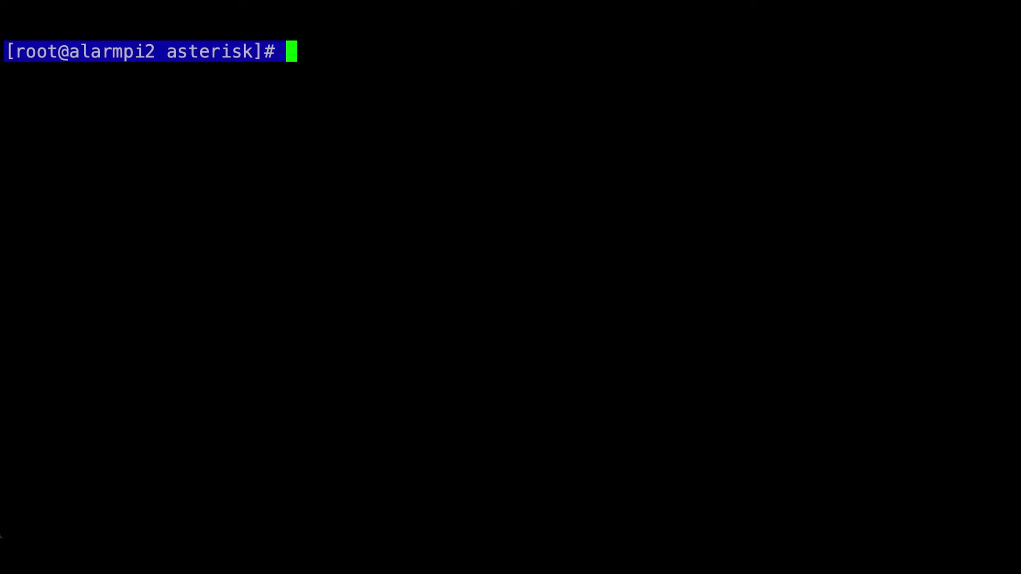
# Restart Asterisk with astres.sh, go to /srv/http/supermon2/user_files and enter nano allmon.ini.
pyautogui.write('astres')
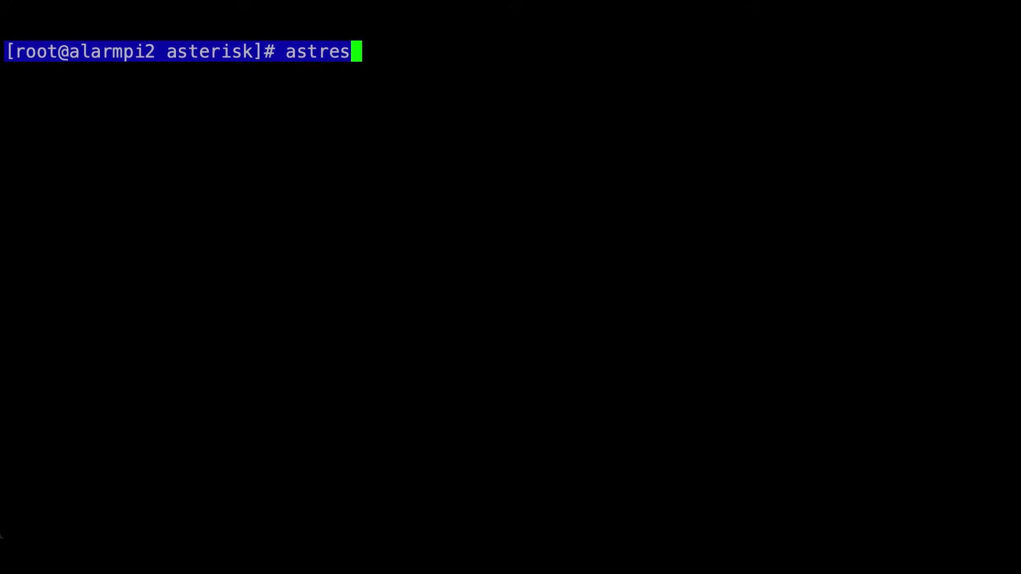
pyautogui.write('.sh')
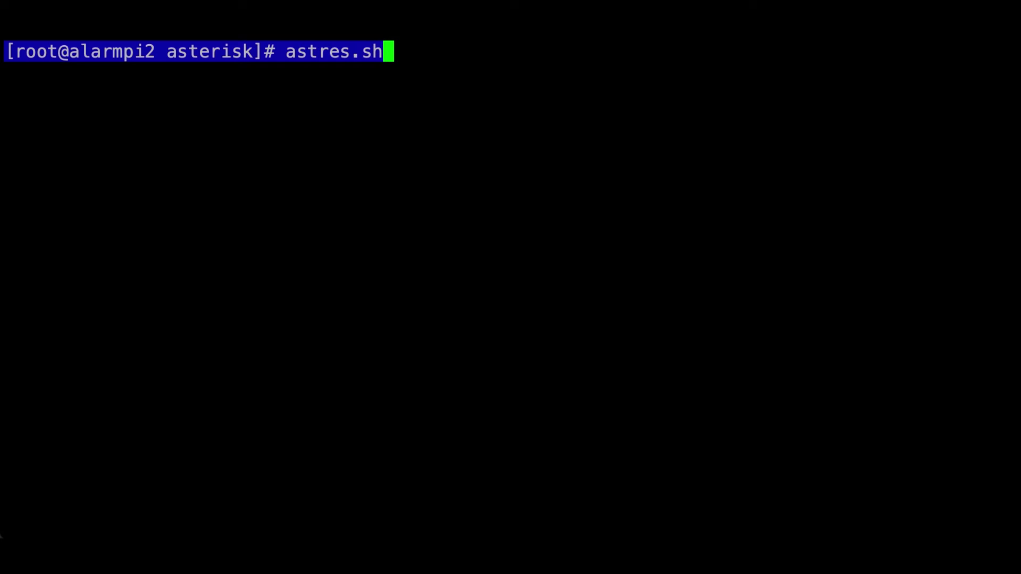
pyautogui.press('Return')
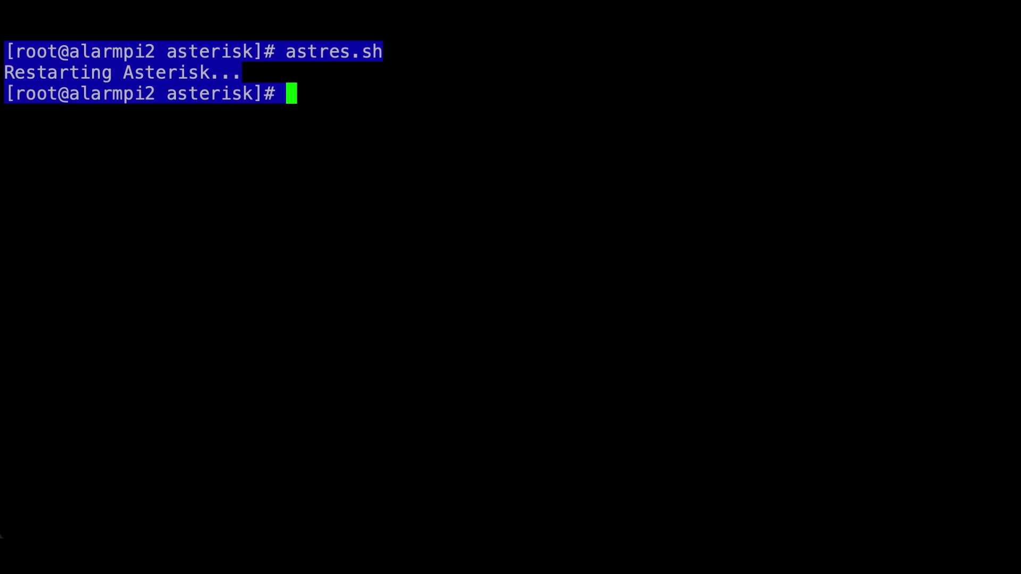
pyautogui.rightClick(289, 97)
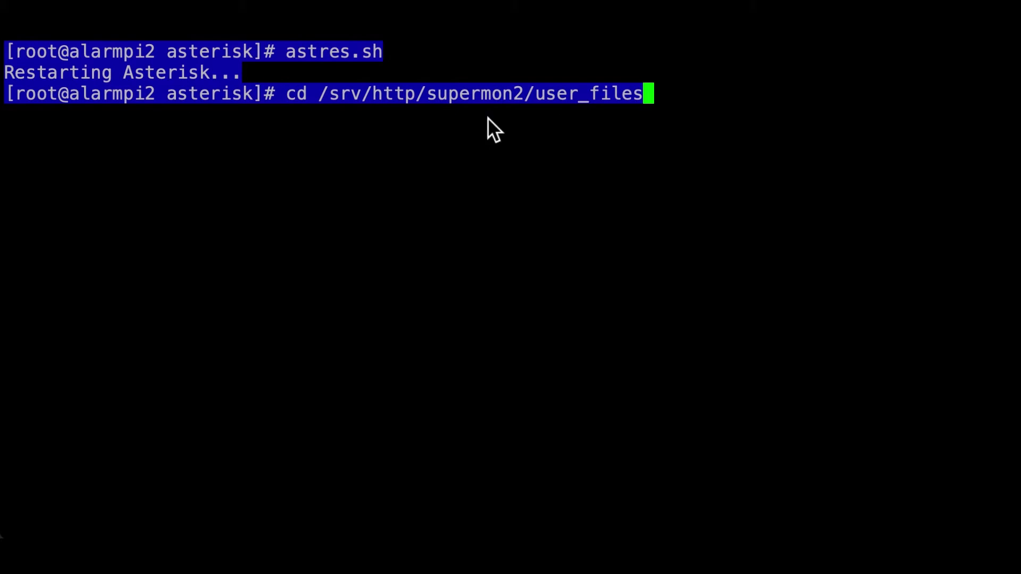
pyautogui.press('Return')
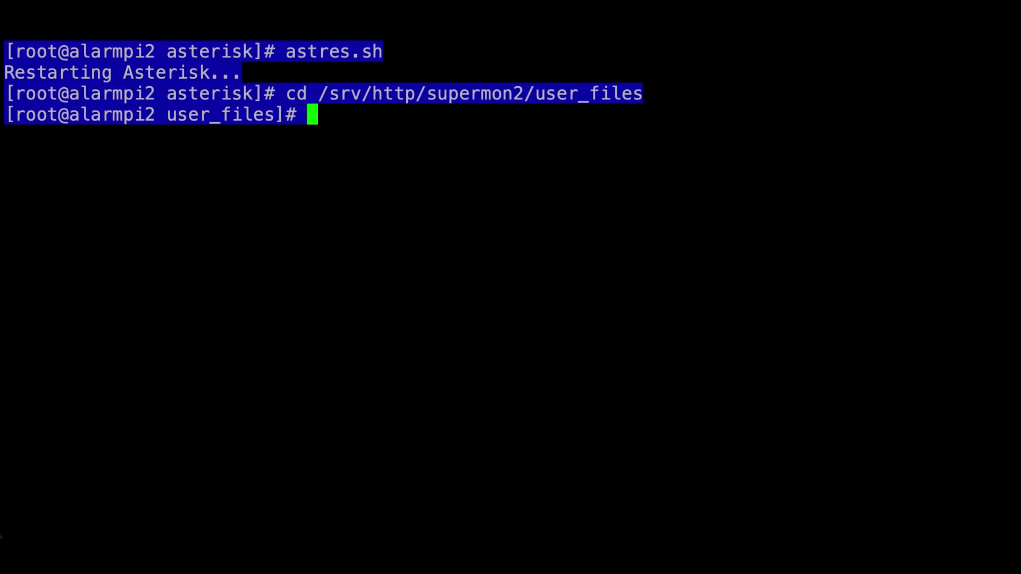
pyautogui.rightClick(312, 119)
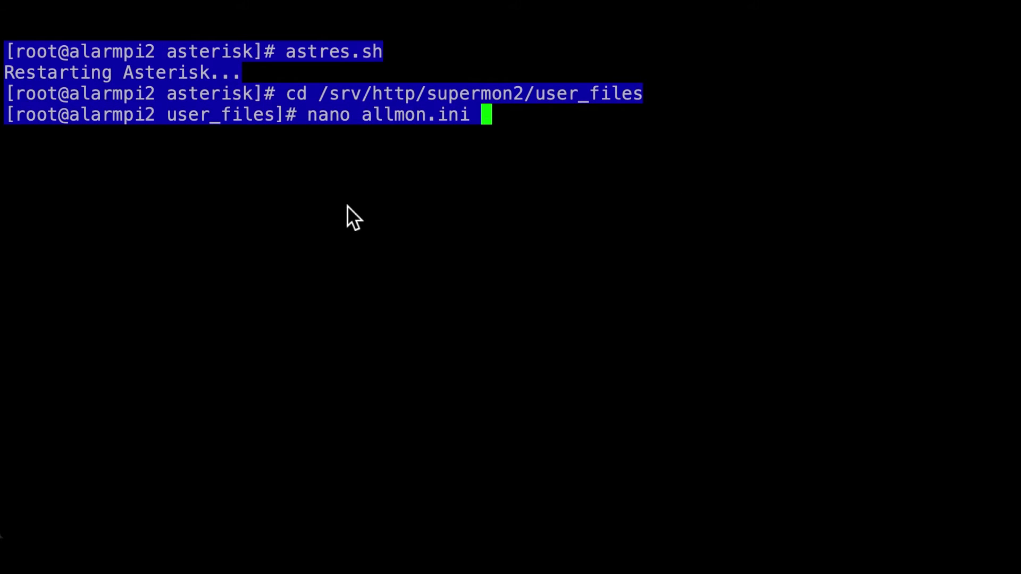
pyautogui.press('BackSpace')
# Open allmon.ini and renumber the example node [1998] to [576331].
pyautogui.press('Return')
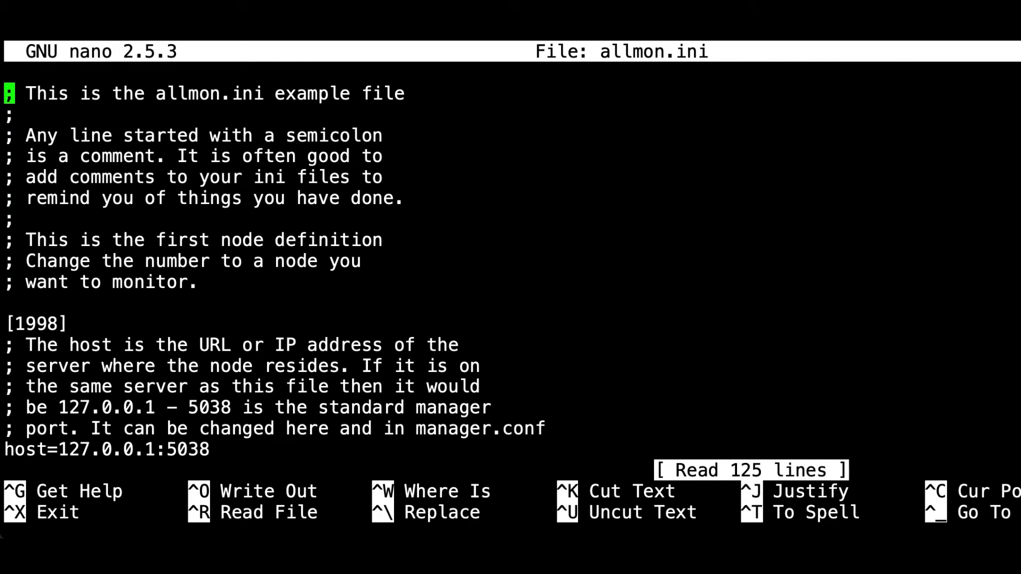
pyautogui.press('Down')
pyautogui.press('Down')
pyautogui.press('Down')
pyautogui.press('Down')
pyautogui.press('Down')
pyautogui.press('Down')
pyautogui.press('Down')
pyautogui.press('Down')
pyautogui.press('Down')
pyautogui.press('Down')
pyautogui.press('Down')
pyautogui.press('Right')
pyautogui.press('Right')
pyautogui.press('Right')
pyautogui.press('Right')
pyautogui.press('Right')
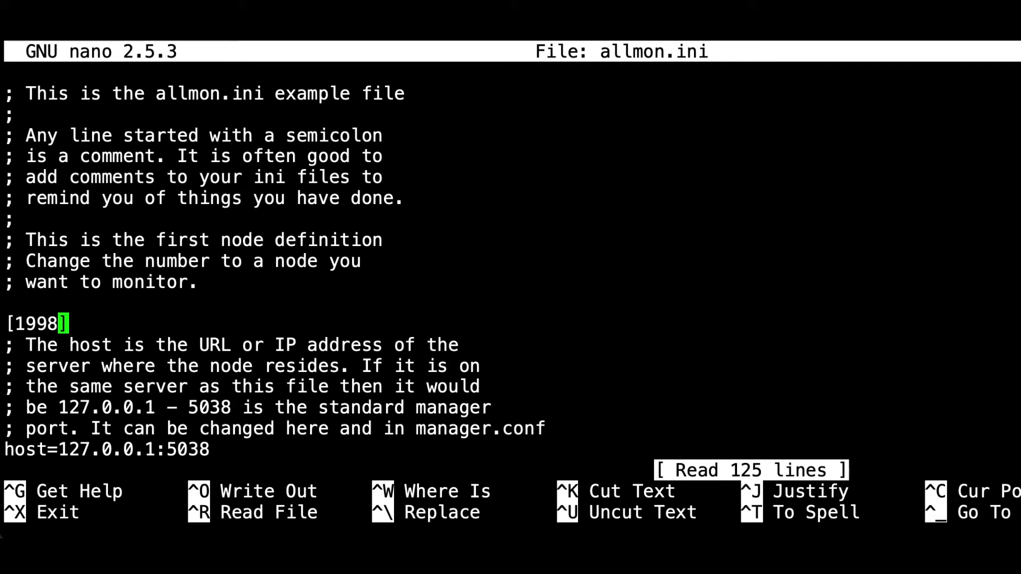
pyautogui.press('BackSpace')
pyautogui.press('BackSpace')
pyautogui.press('BackSpace')
pyautogui.press('BackSpace')
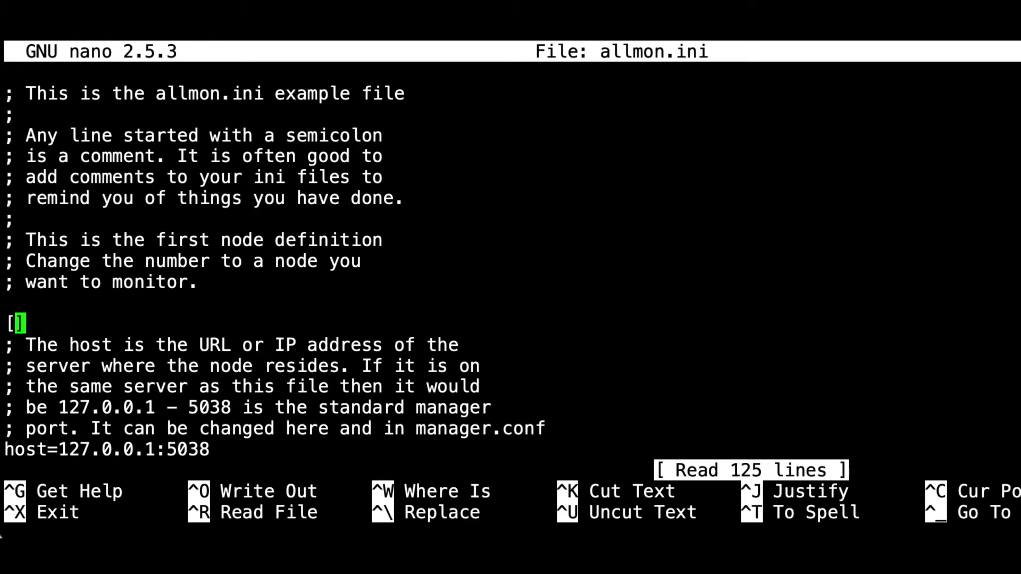
pyautogui.write('57633')
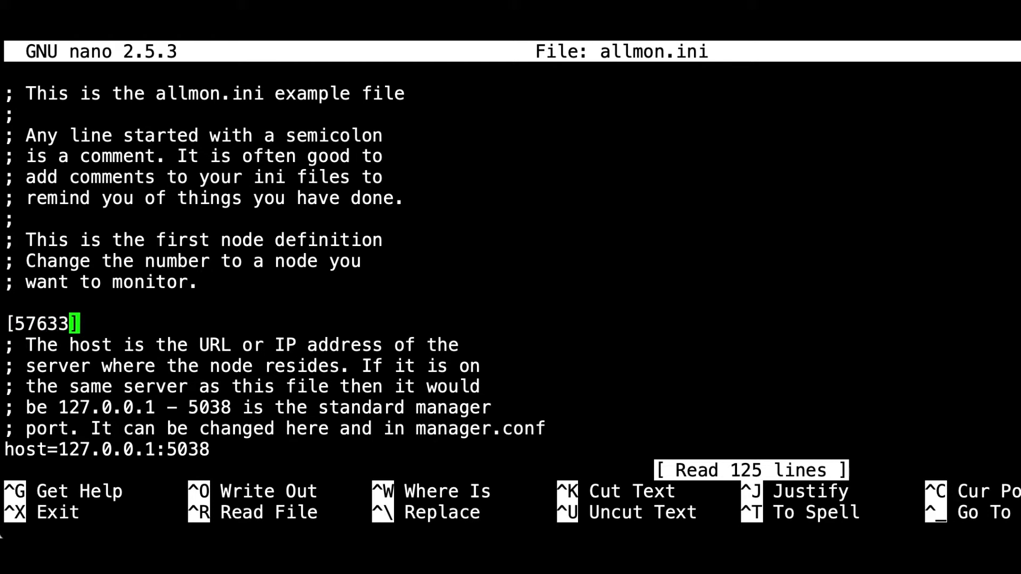
pyautogui.write('1')
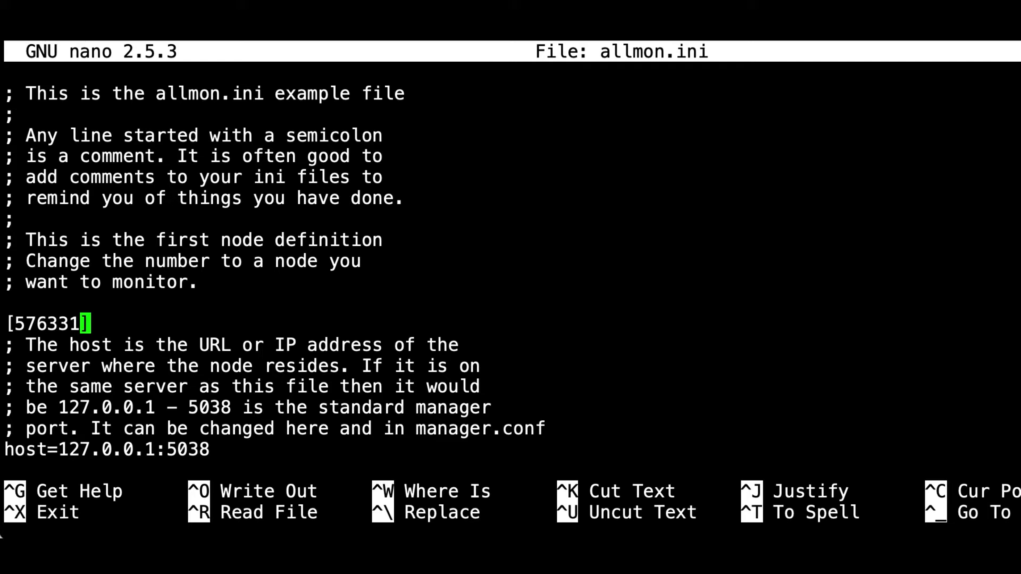
# Fill in node 576331's manager password after passwd=, then save allmon.ini and exit.
pyautogui.press('Down')
pyautogui.press('Down')
pyautogui.press('Down')
pyautogui.press('Down')
pyautogui.press('Down')
pyautogui.press('Down')
pyautogui.press('Down')
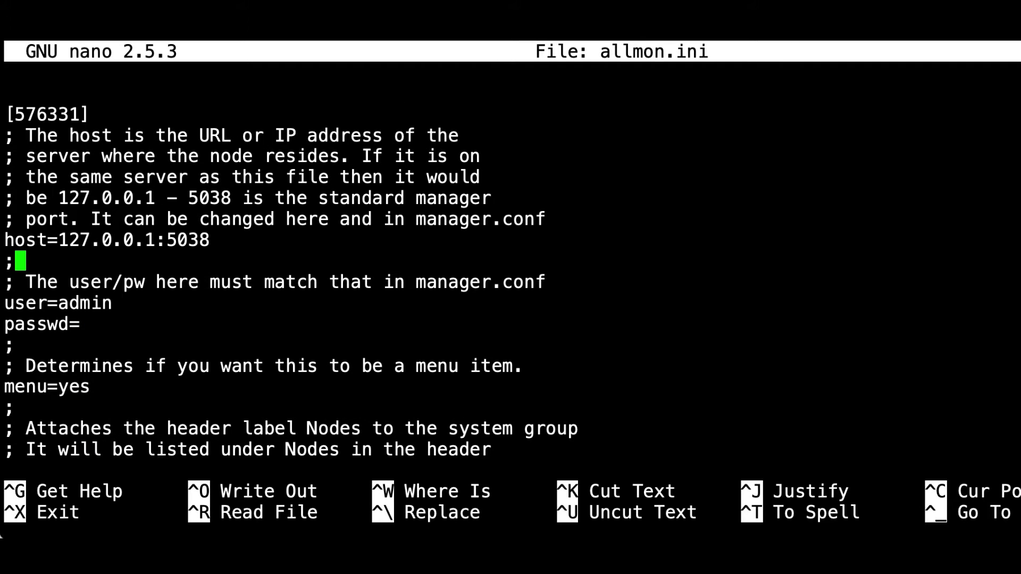
pyautogui.press('Down')
pyautogui.press('Down')
pyautogui.press('Down')
pyautogui.write('Supermon2')
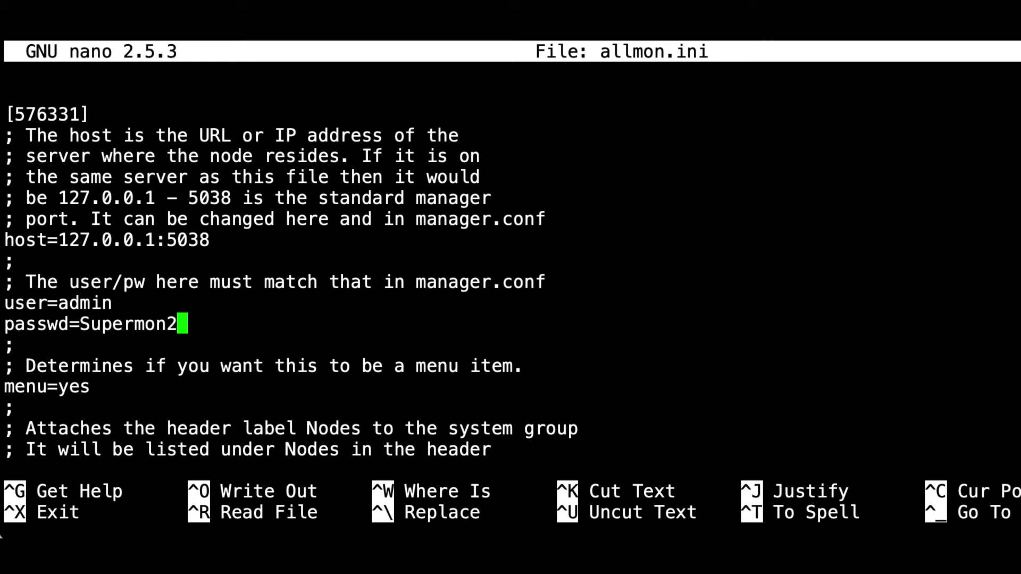
pyautogui.press('Down')
pyautogui.press('Down')
pyautogui.press('Down')
pyautogui.press('Down')
pyautogui.press('Down')
pyautogui.press('Down')
pyautogui.press('Down')
pyautogui.press('Down')
pyautogui.press('Down')
pyautogui.press('Down')
pyautogui.press('Down')
pyautogui.press('Down')
pyautogui.press('Down')
pyautogui.press('Down')
pyautogui.press('Down')
pyautogui.press('Down')
pyautogui.press('Down')
pyautogui.press('Down')
pyautogui.press('Down')
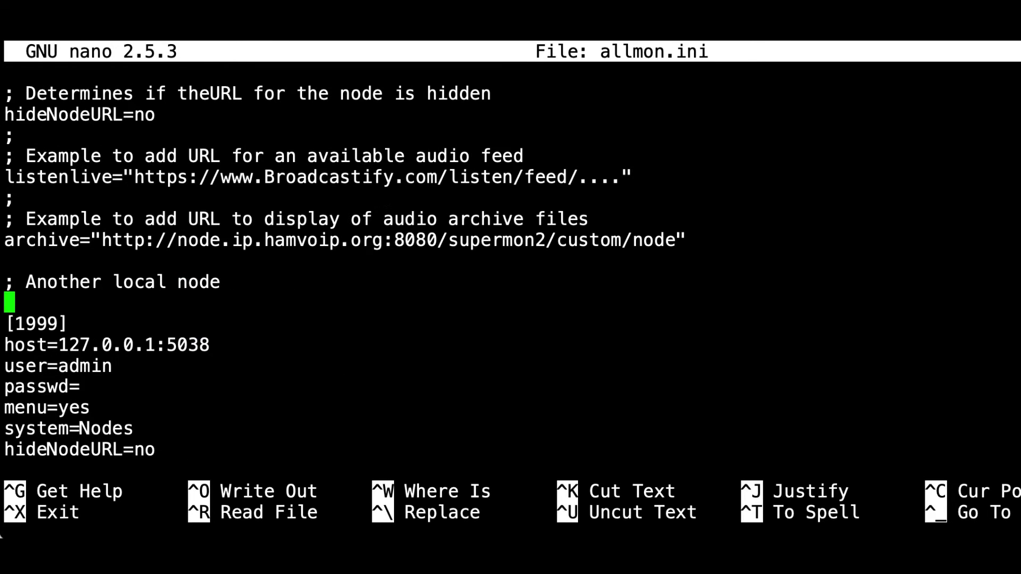
pyautogui.press('Down')
pyautogui.press('Down')
pyautogui.press('Down')
pyautogui.press('Down')
pyautogui.press('Down')
pyautogui.hotkey('ctrl', 'x')
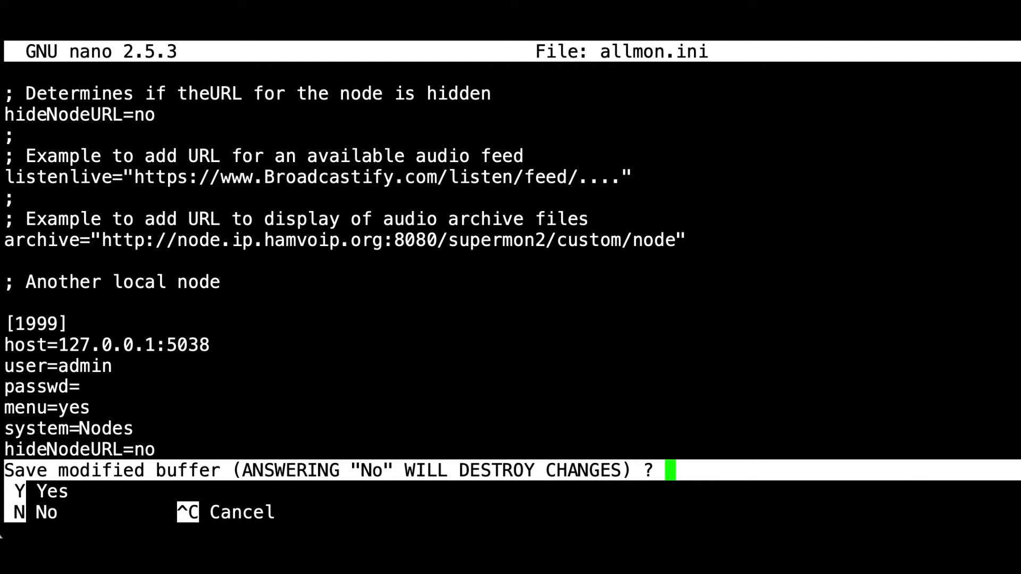
pyautogui.press('y')
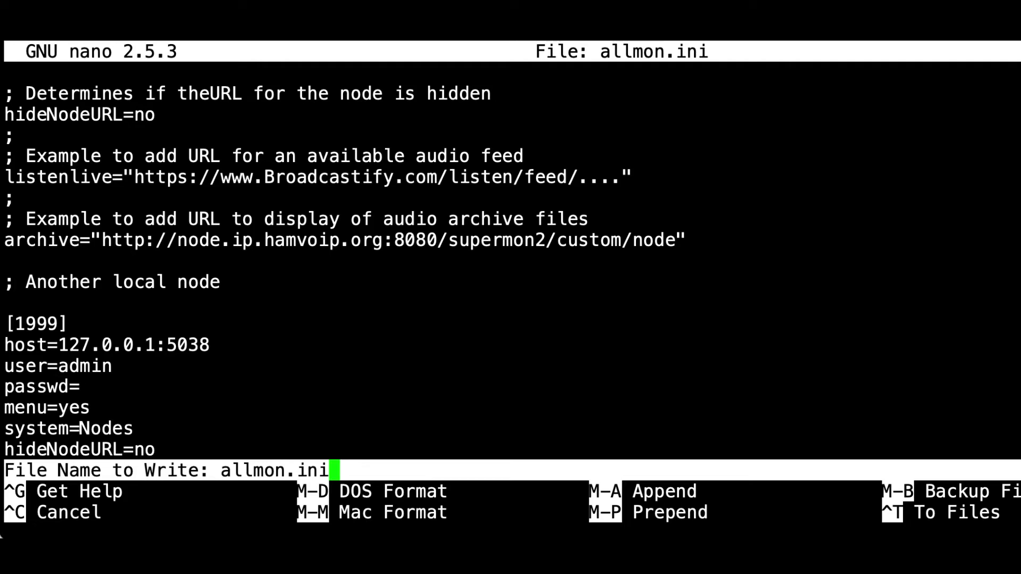
pyautogui.press('Return')
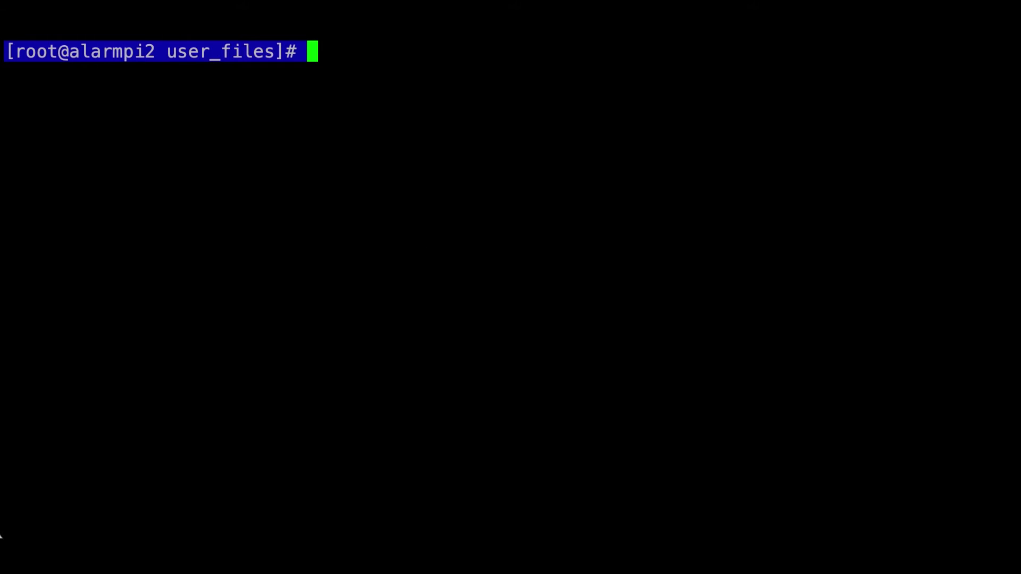
# Run ./set_password.sh and agree to create a new password file.
pyautogui.write('./set_password.sh')
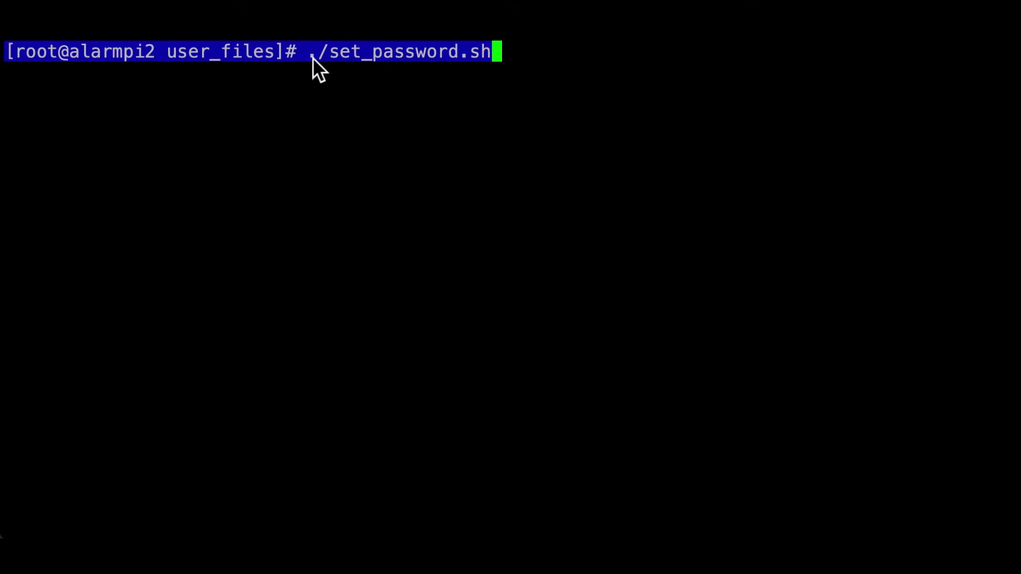
pyautogui.press('Return')
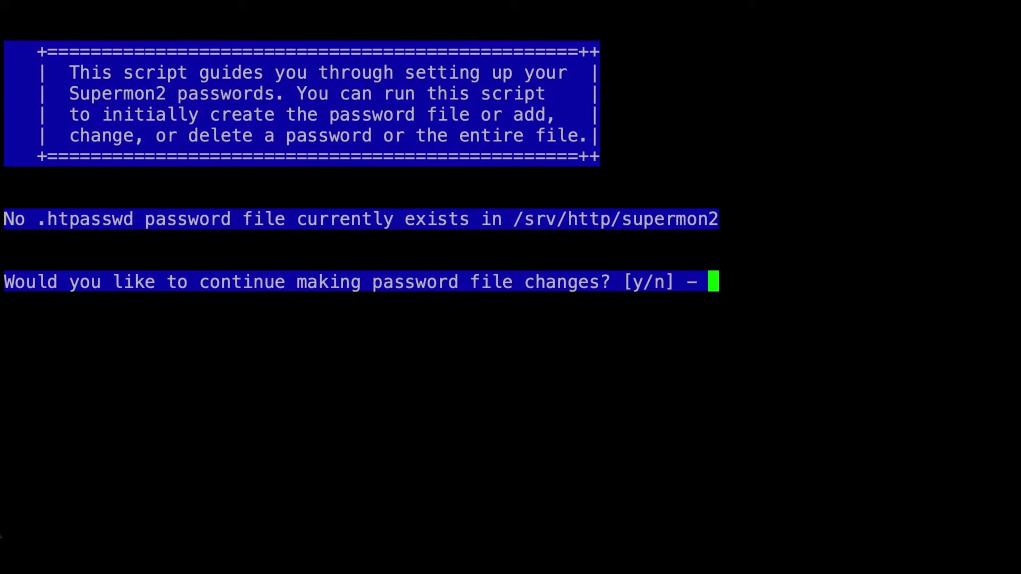
pyautogui.write('y')
pyautogui.press('Return')
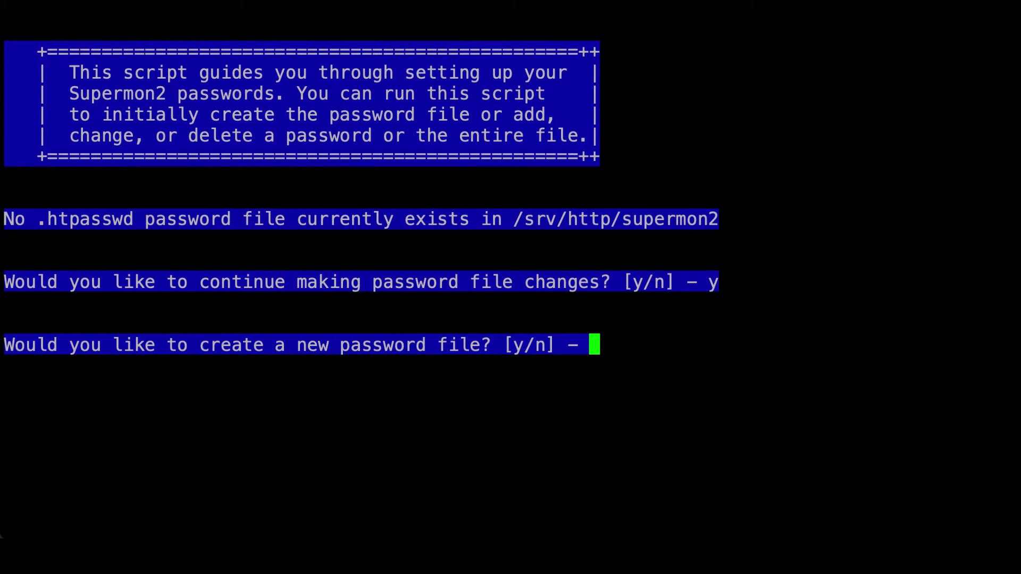
pyautogui.write('y')
pyautogui.press('Return')
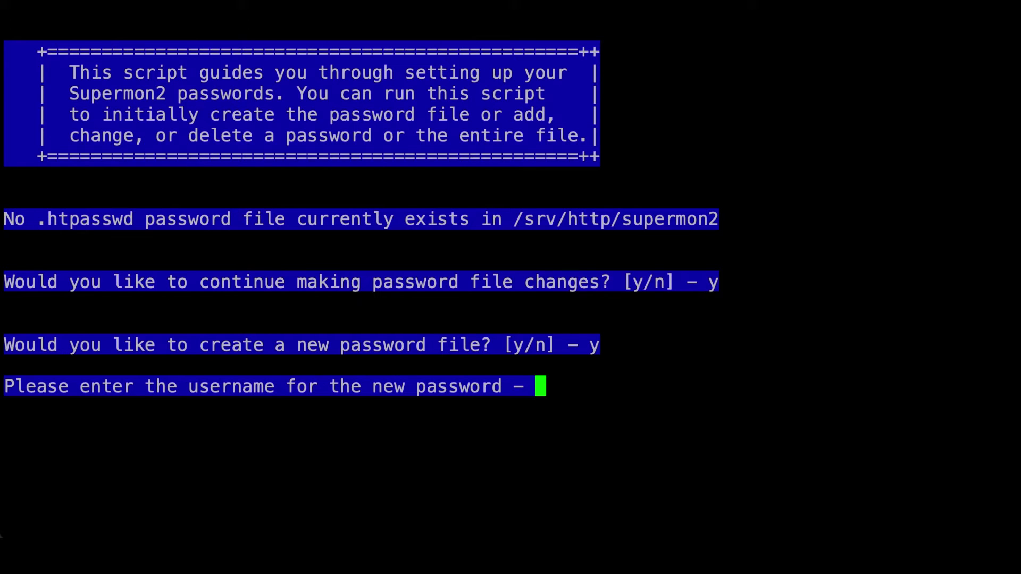
# Create the admin user with its password entered twice, then answer n to exit.
pyautogui.write('admin')
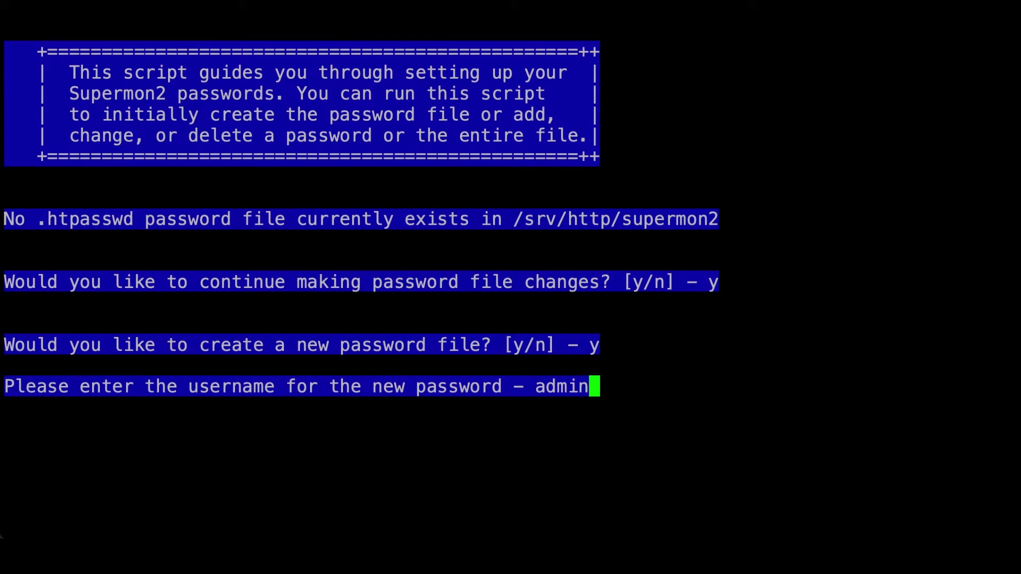
pyautogui.press('Return')
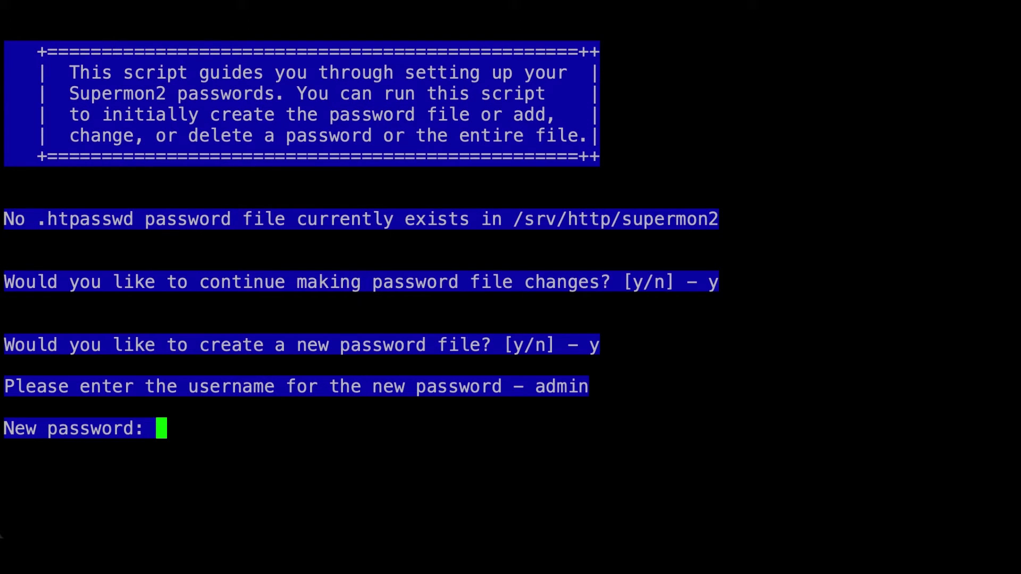
pyautogui.press('Return')
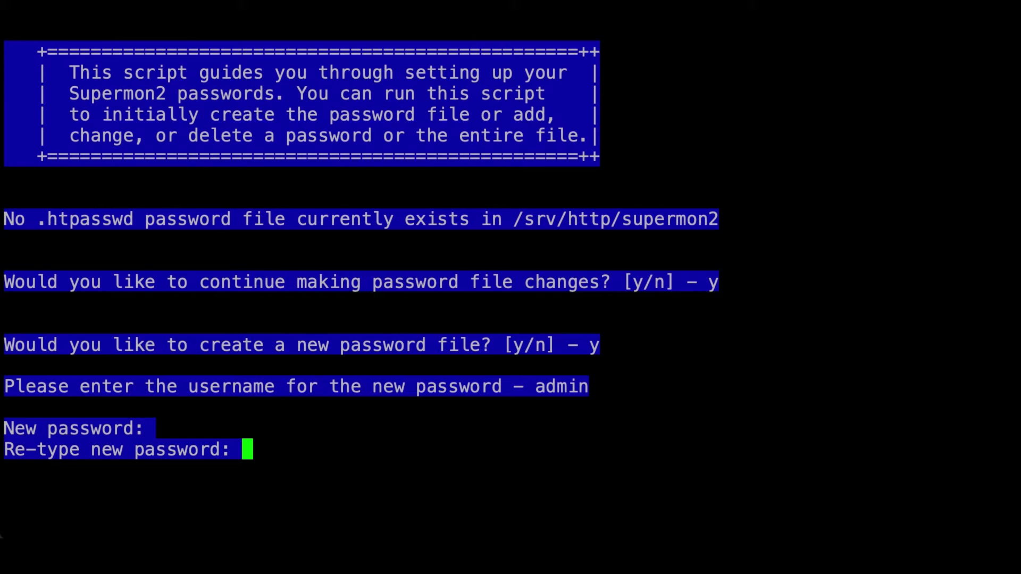
pyautogui.press('Return')
pyautogui.press('Return')
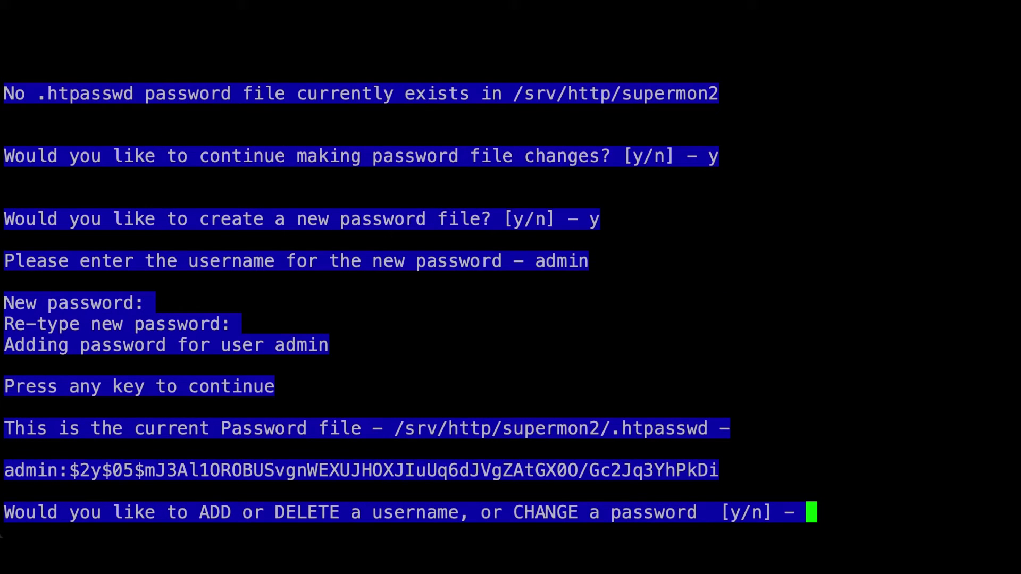
pyautogui.write('n')
pyautogui.press('Return')
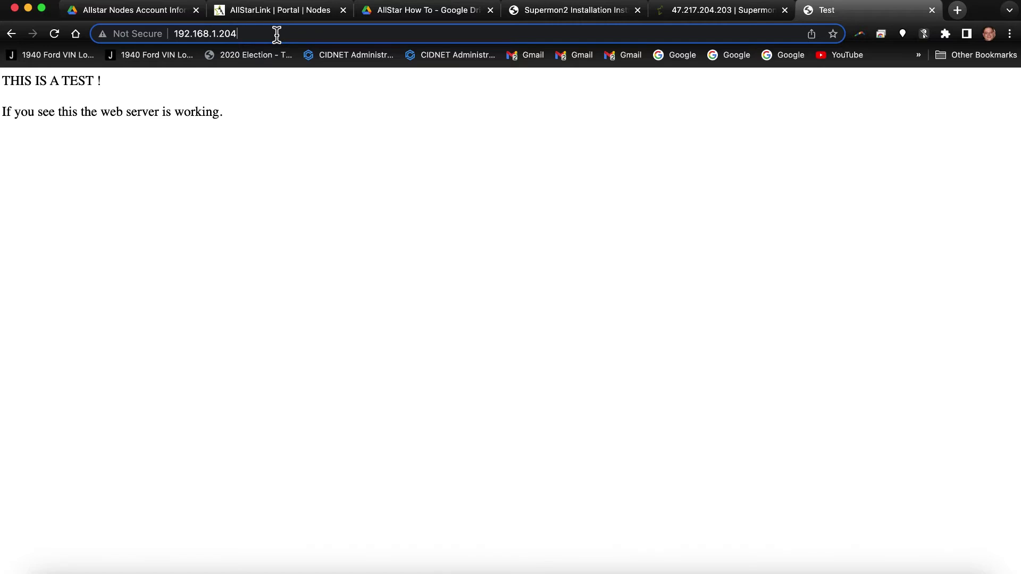
# Load the Supermon2 page at 192.168.1.204/supermon2.
pyautogui.click(276, 34)
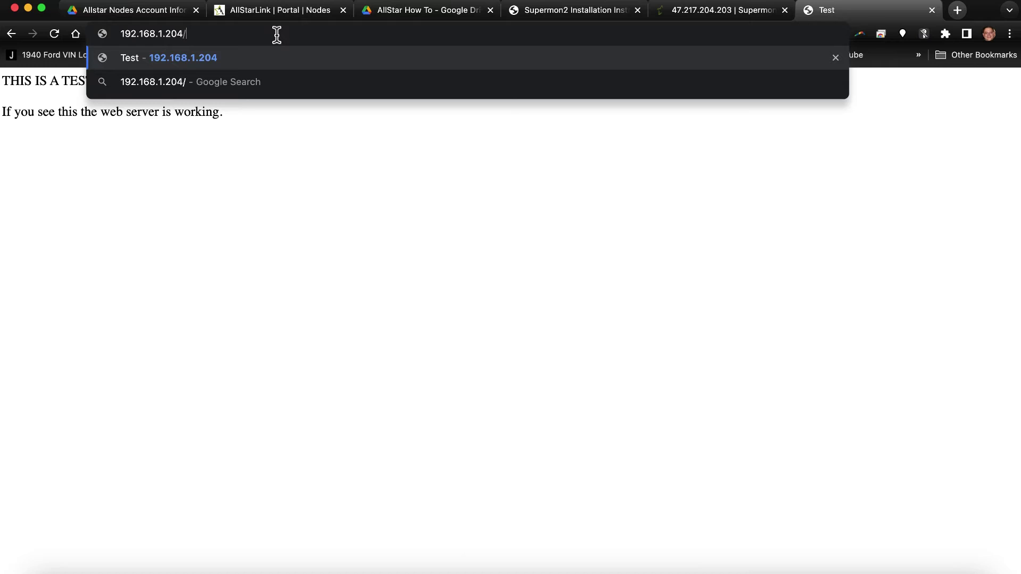
pyautogui.write('sup')
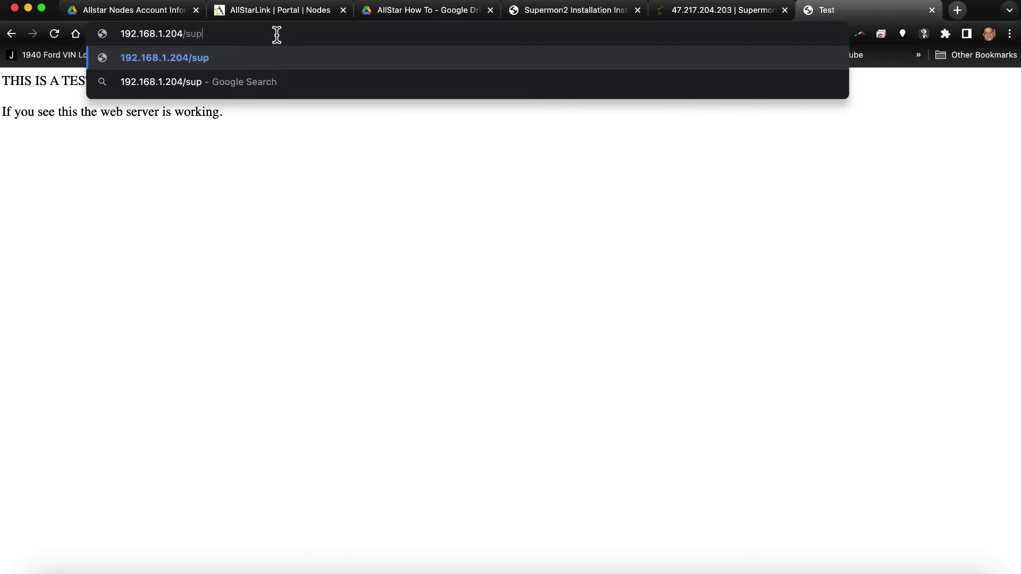
pyautogui.write('ermon2')
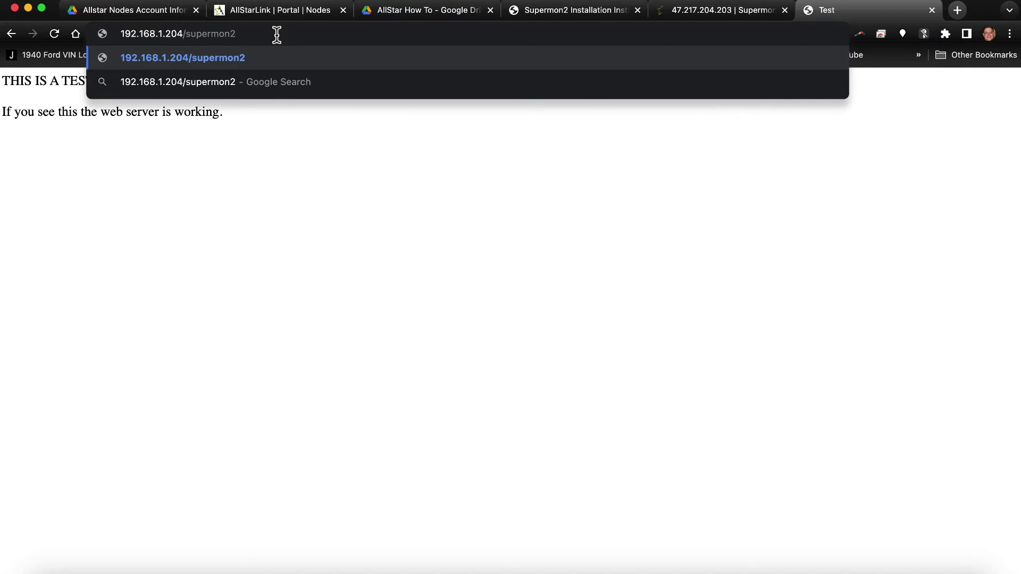
pyautogui.press('Return')
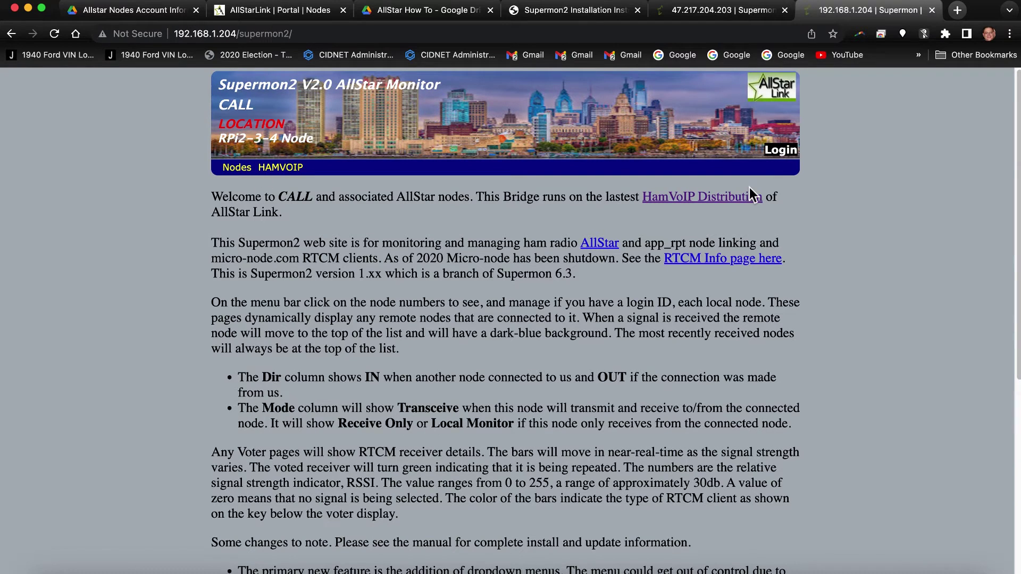
# Log in as admin and open node 576331's page from the Nodes menu.
pyautogui.click(781, 150)
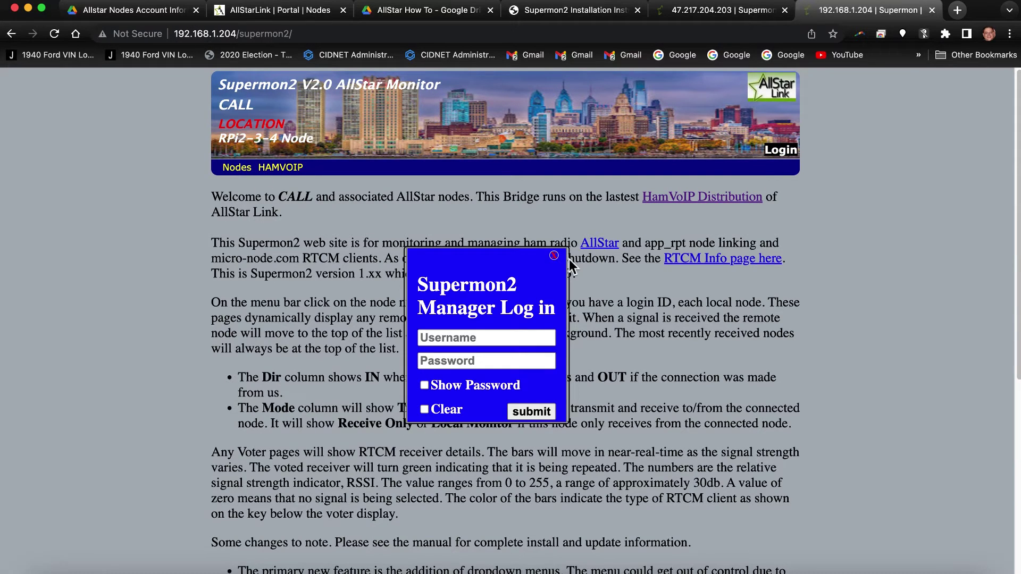
pyautogui.click(447, 339)
pyautogui.write('admin')
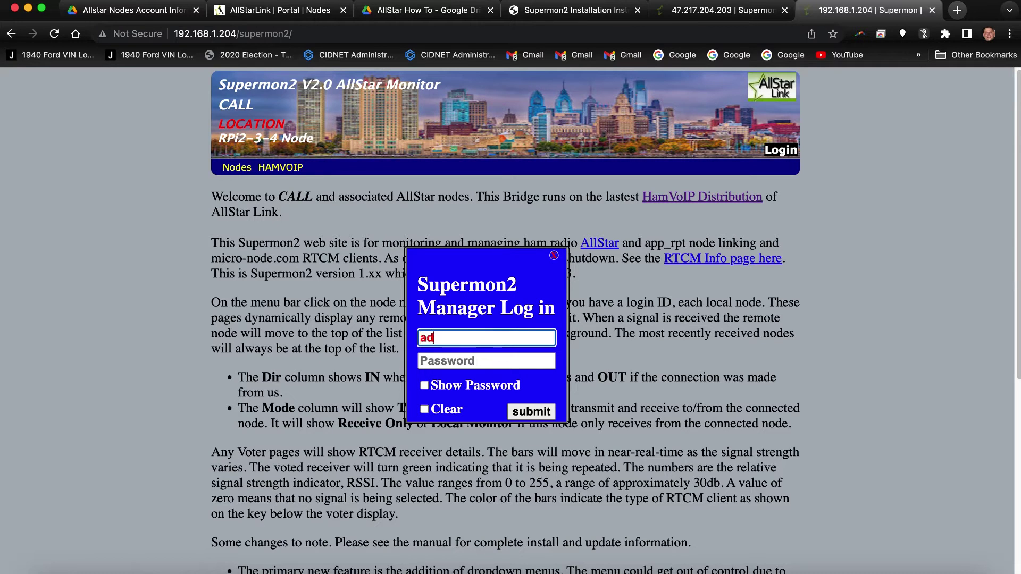
pyautogui.click(487, 361)
pyautogui.write('****')
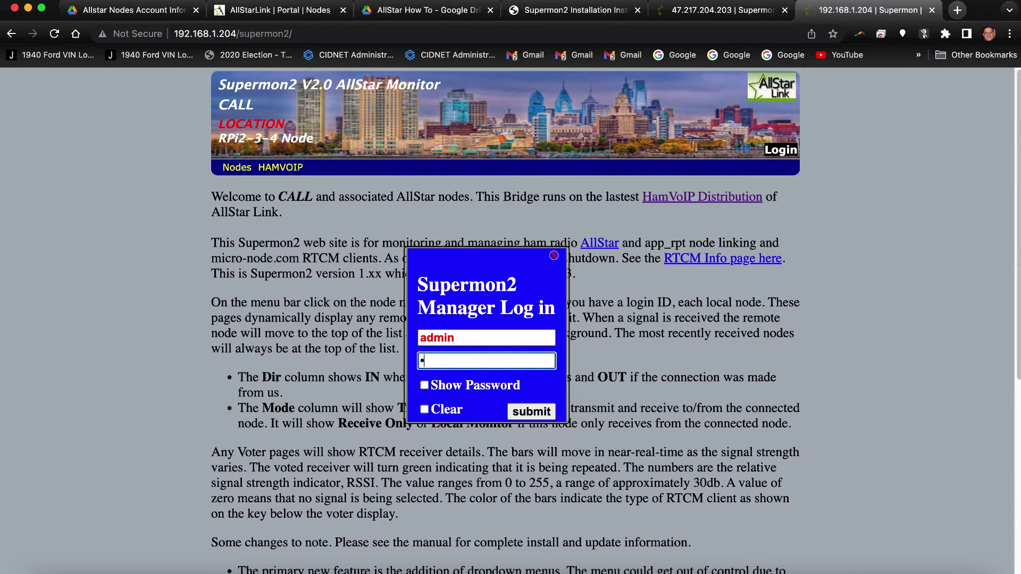
pyautogui.write('*****')
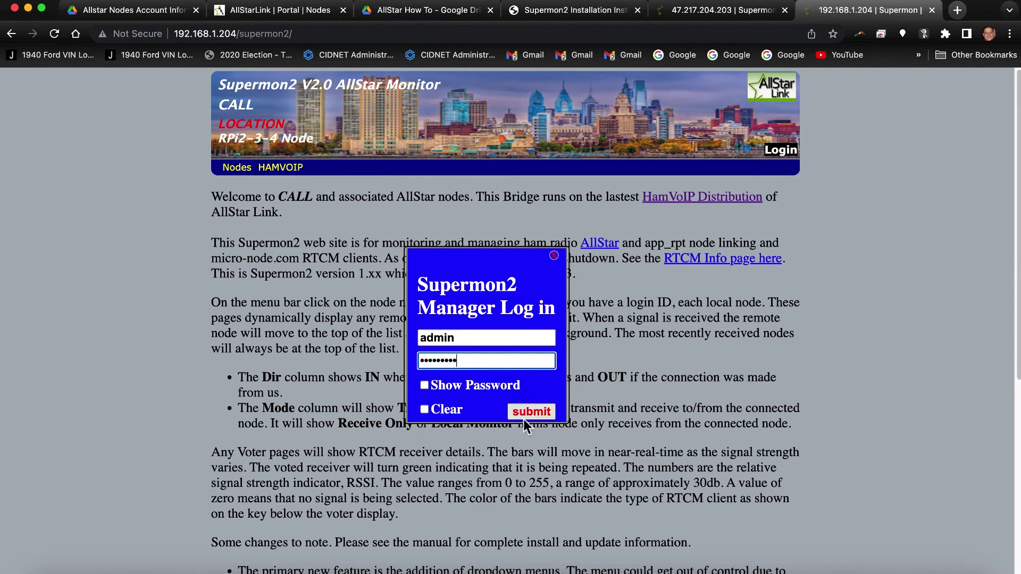
pyautogui.click(424, 386)
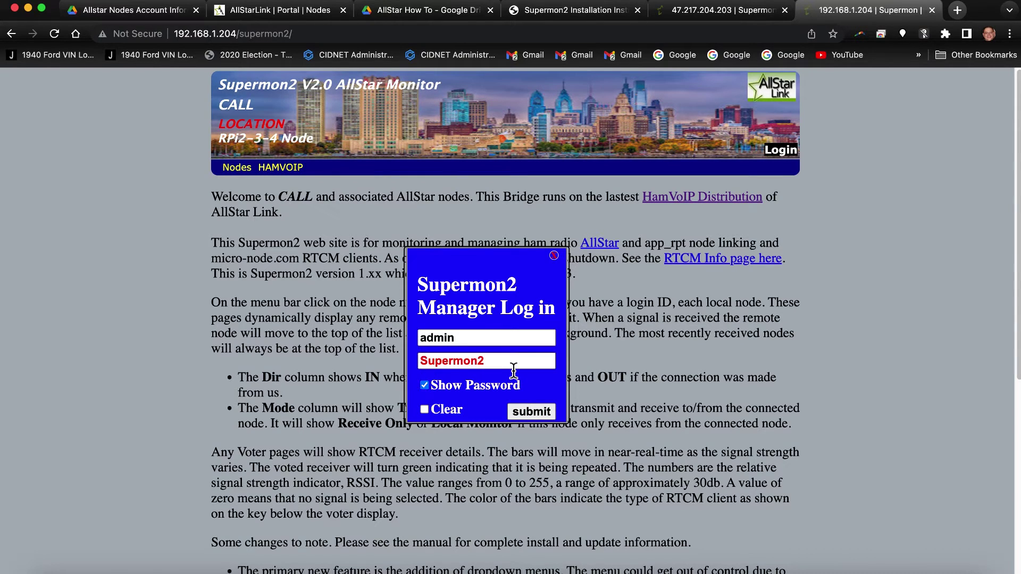
pyautogui.click(424, 387)
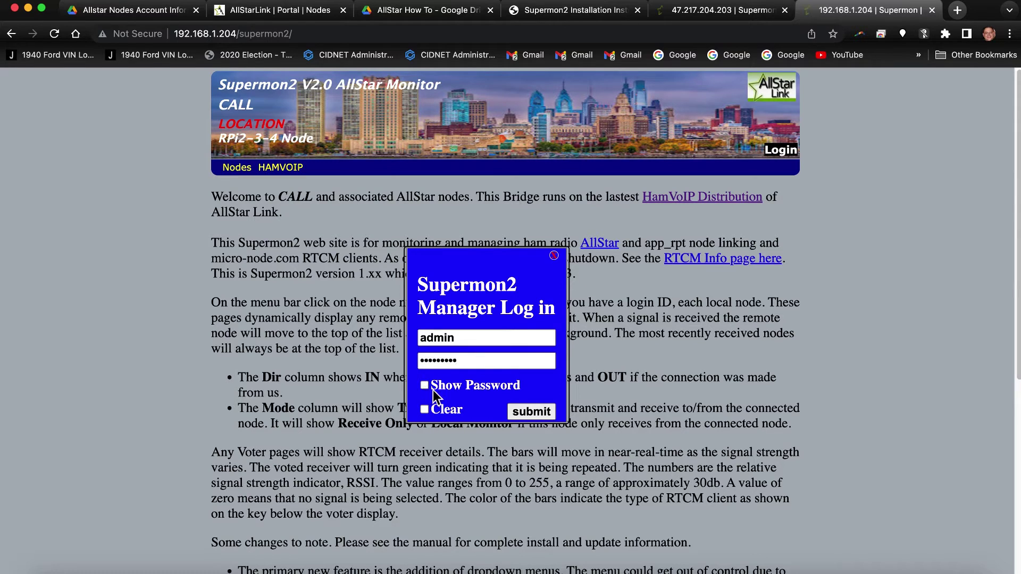
pyautogui.click(534, 412)
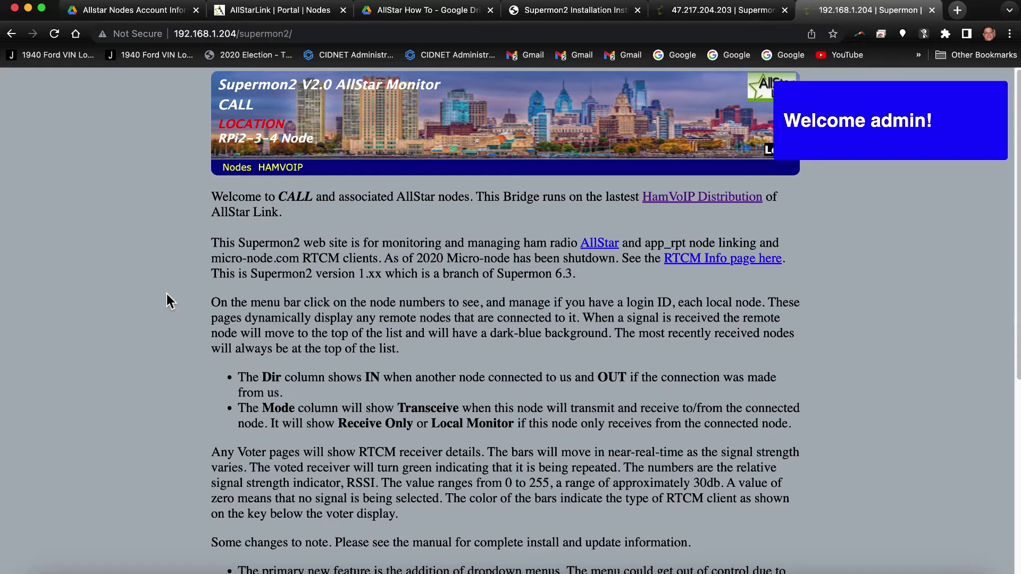
pyautogui.moveTo(244, 172)
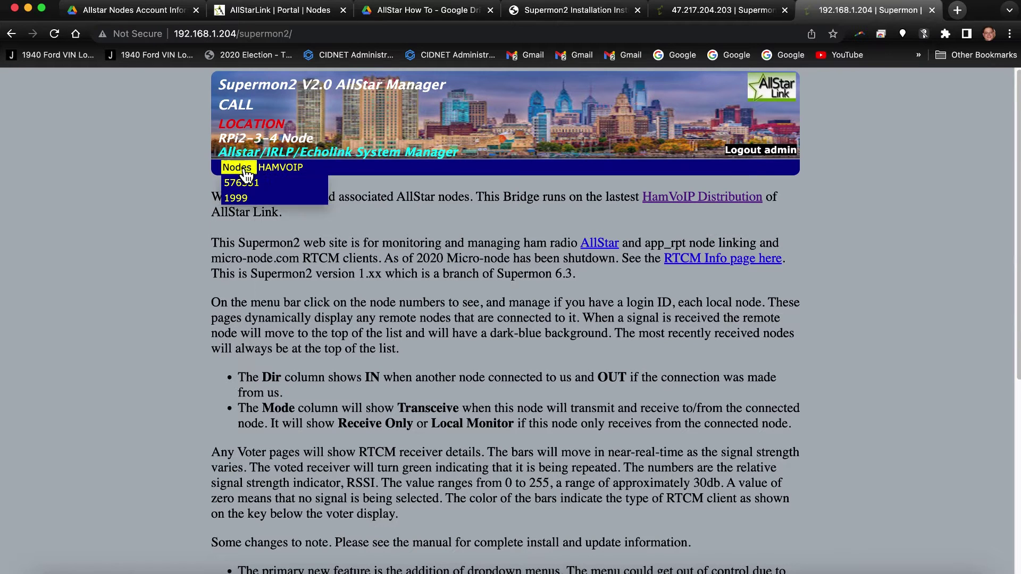
pyautogui.click(243, 184)
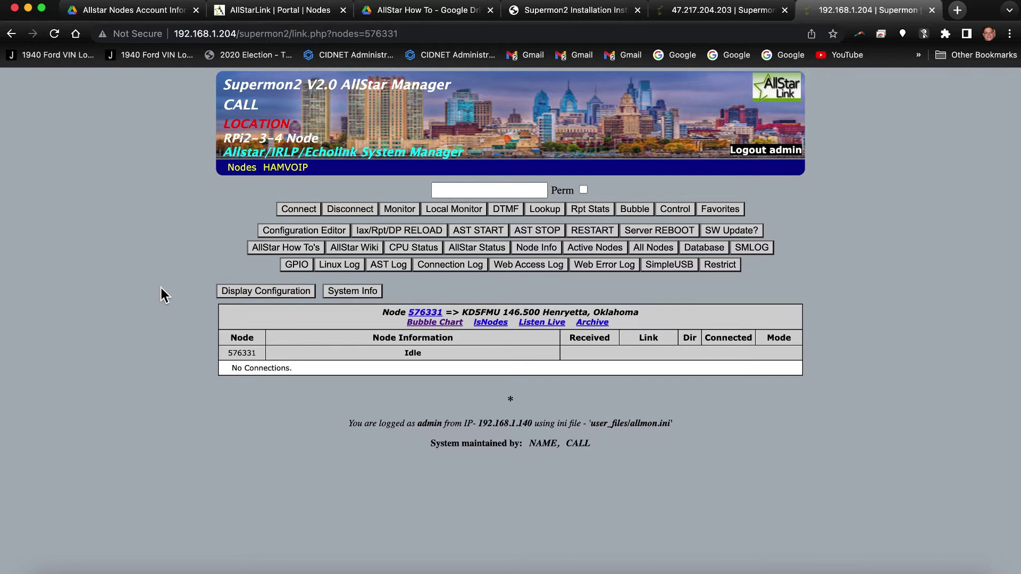
# Open the Configuration Editor and load allmon.ini for editing.
pyautogui.click(284, 232)
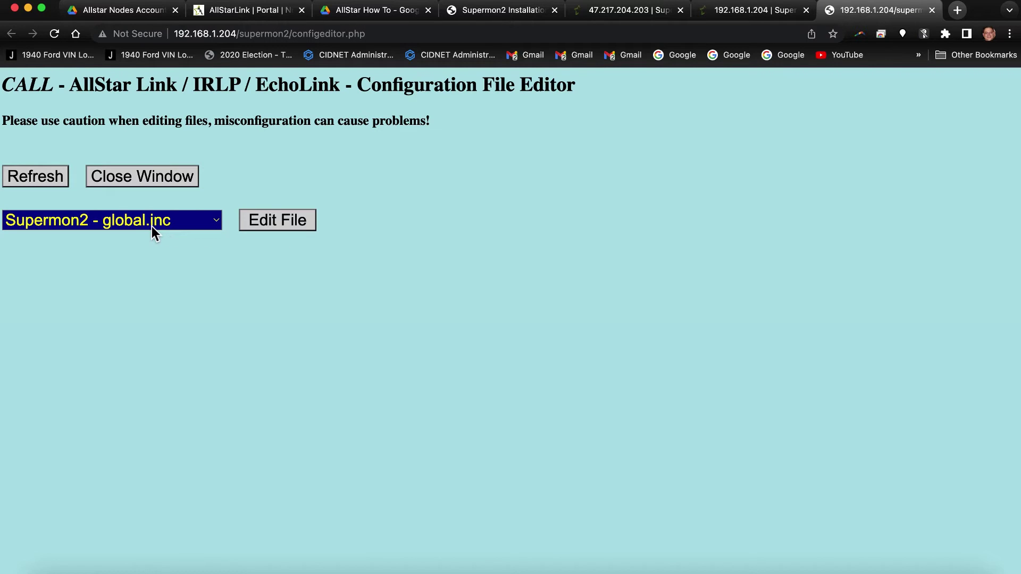
pyautogui.click(152, 226)
pyautogui.click(152, 225)
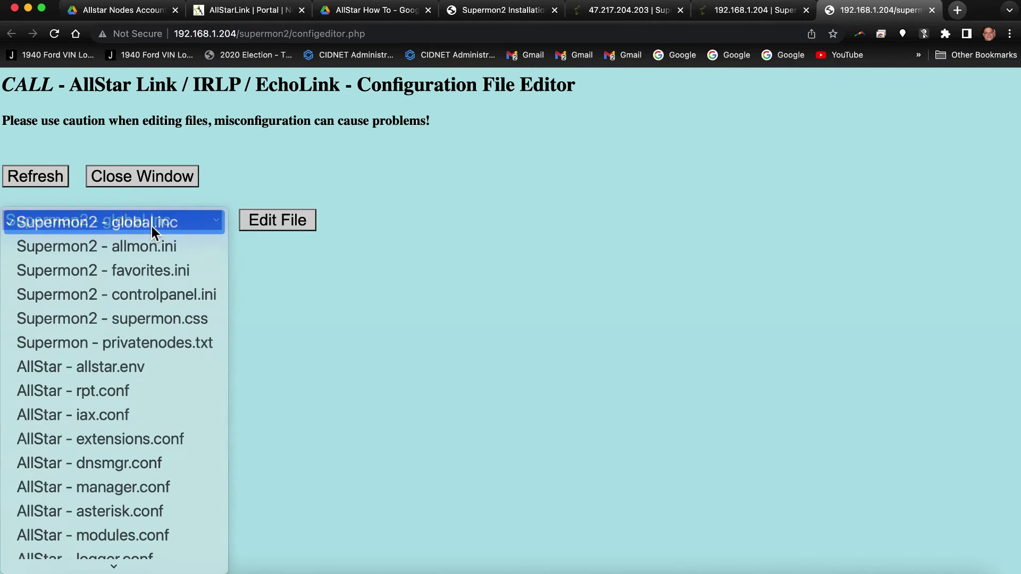
pyautogui.click(152, 227)
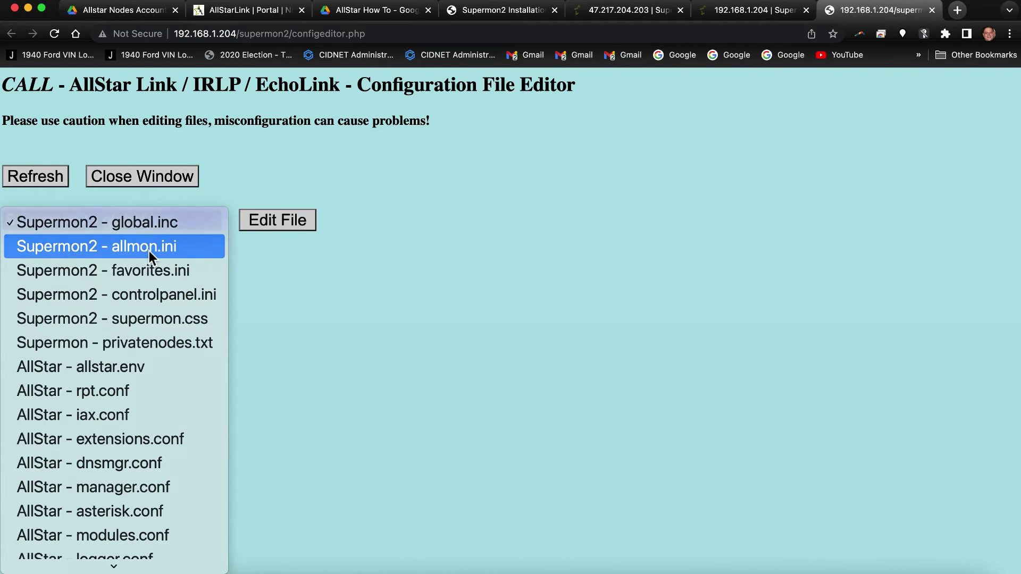
pyautogui.click(149, 251)
pyautogui.click(273, 223)
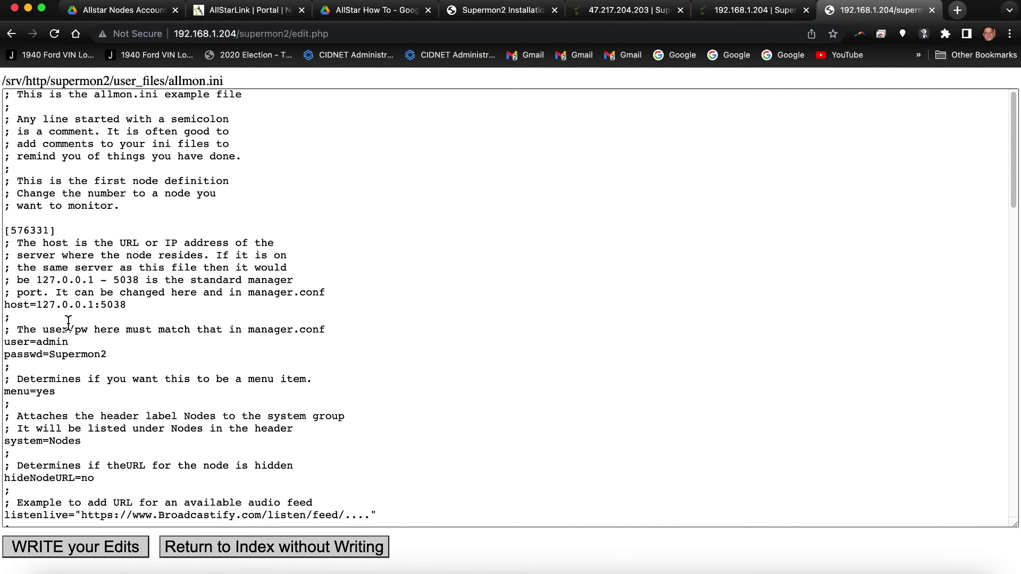
# Scroll through allmon.ini and return to the file index without writing.
pyautogui.scroll(-5, 68, 319)
pyautogui.scroll(-6, 68, 323)
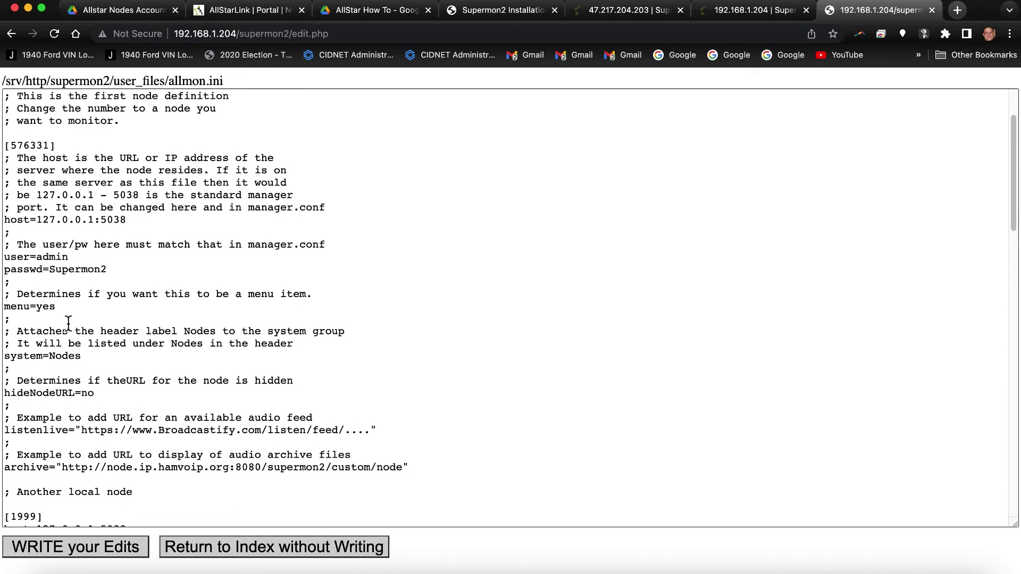
pyautogui.scroll(-5, 68, 322)
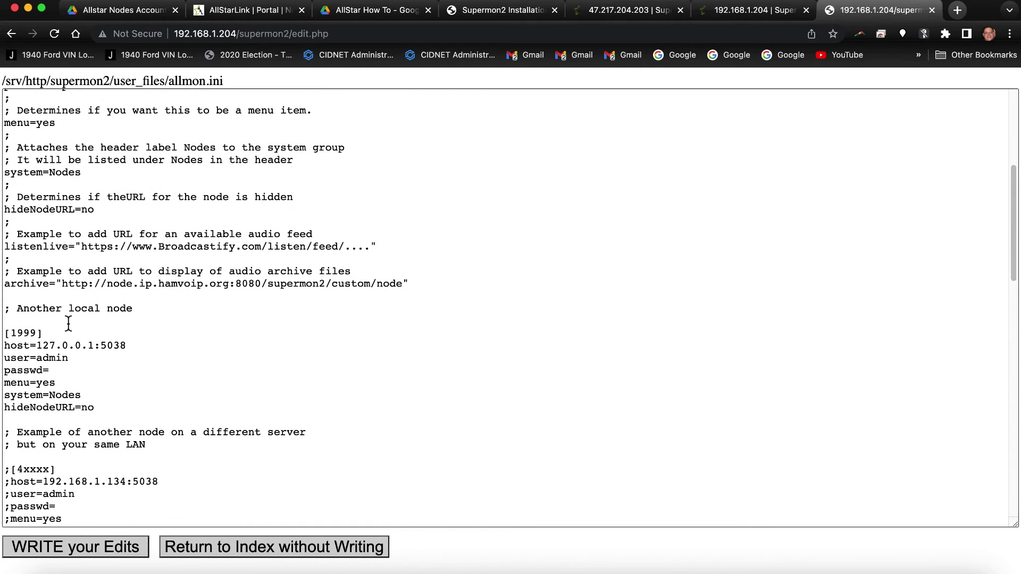
pyautogui.click(187, 551)
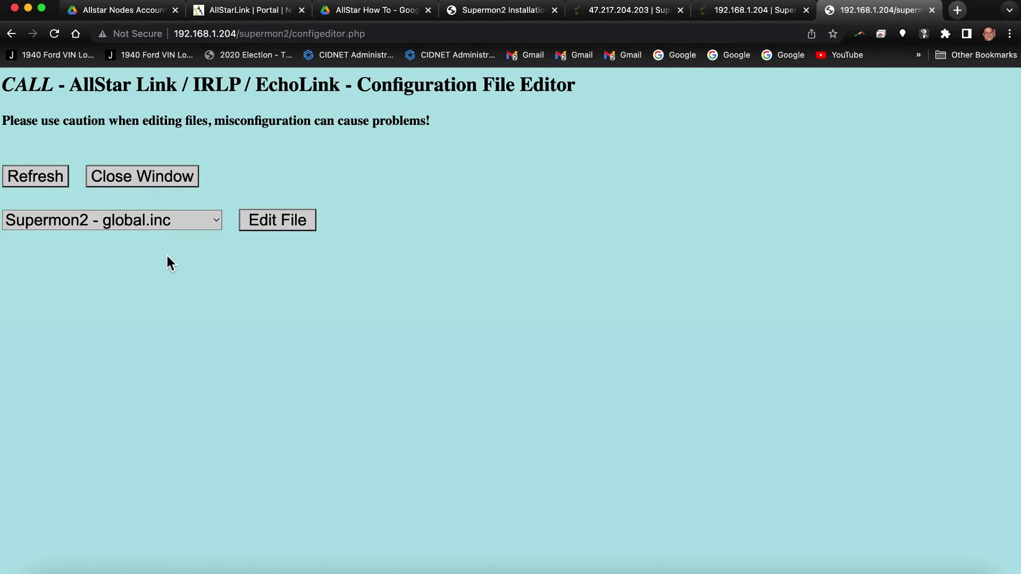
pyautogui.click(156, 218)
# Open global.inc and replace the welcome heading with a Supermon2 page title naming the station callsign.
pyautogui.click(153, 227)
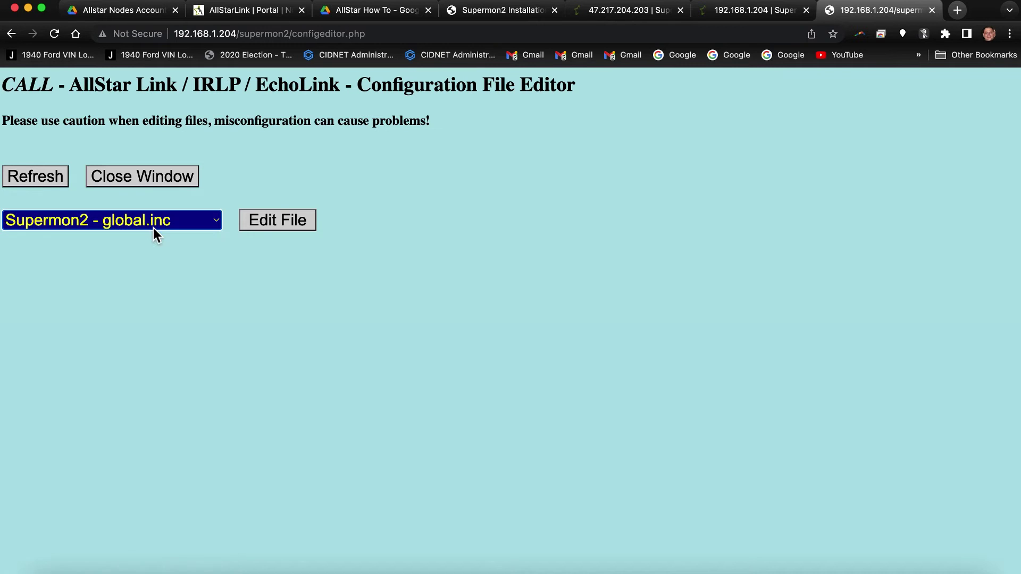
pyautogui.click(278, 227)
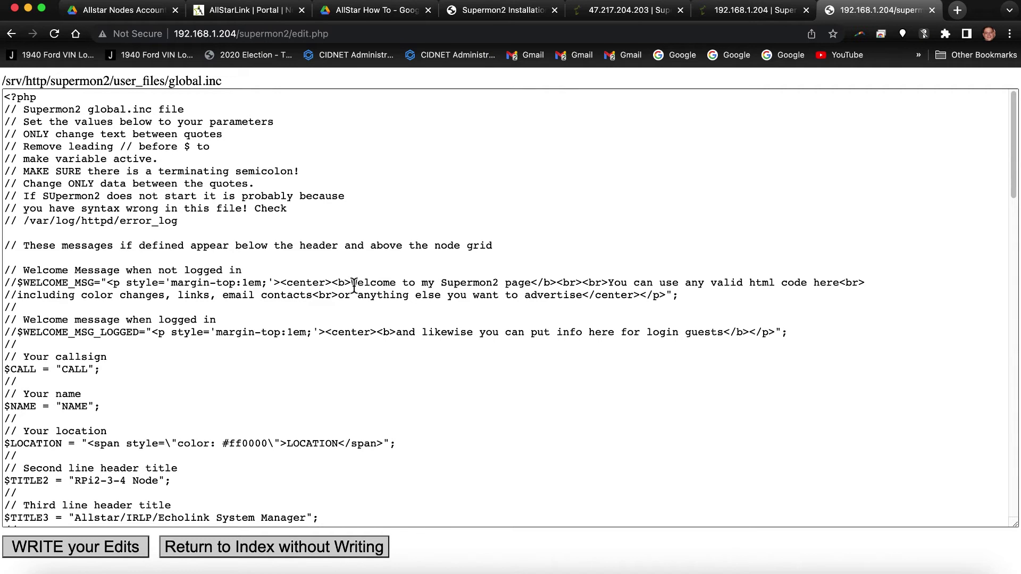
pyautogui.moveTo(353, 287); pyautogui.dragTo(530, 290)
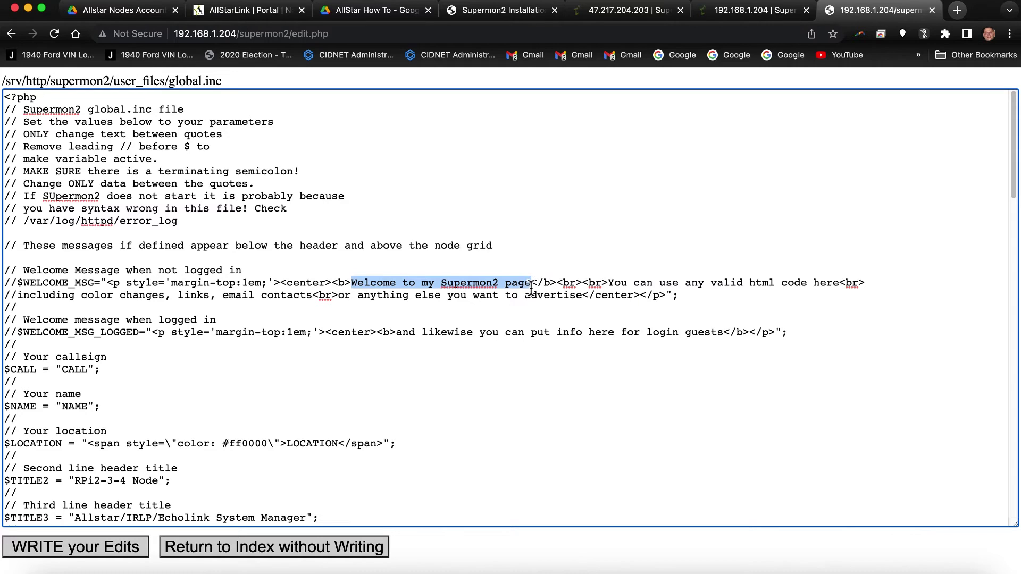
pyautogui.write('Superm')
pyautogui.write('on2 Pafe ')
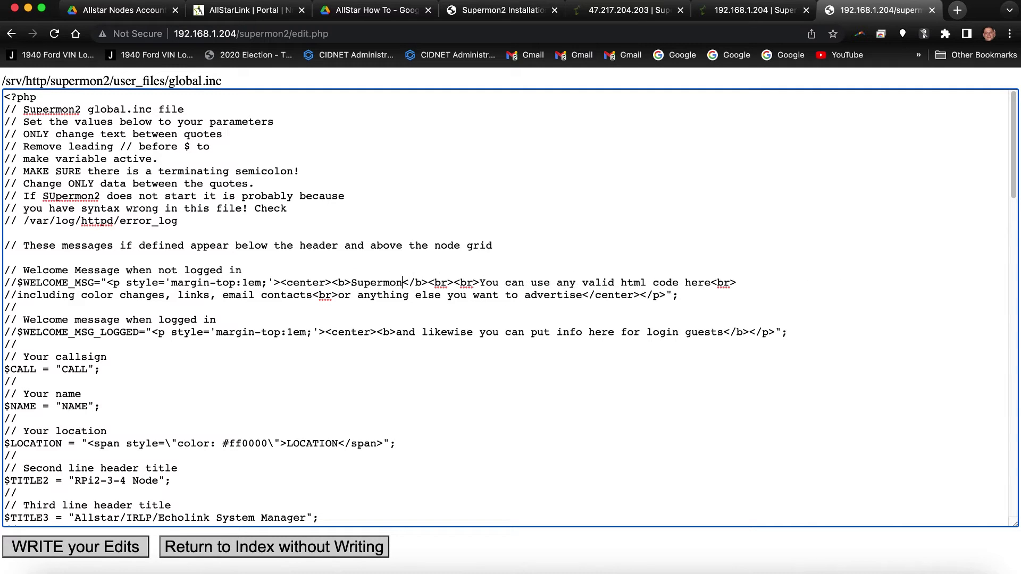
pyautogui.write('of KD5FM')
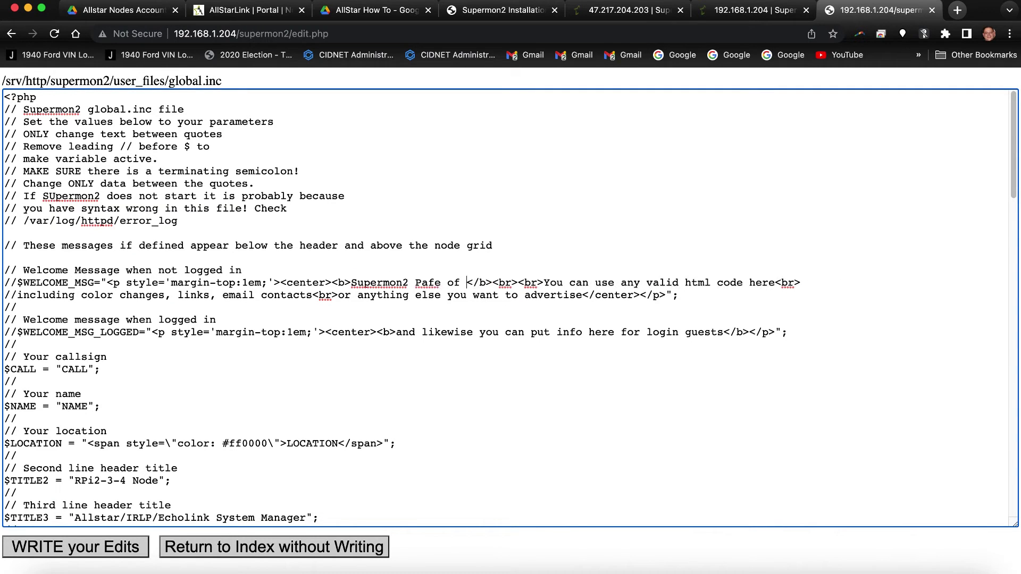
pyautogui.write('U')
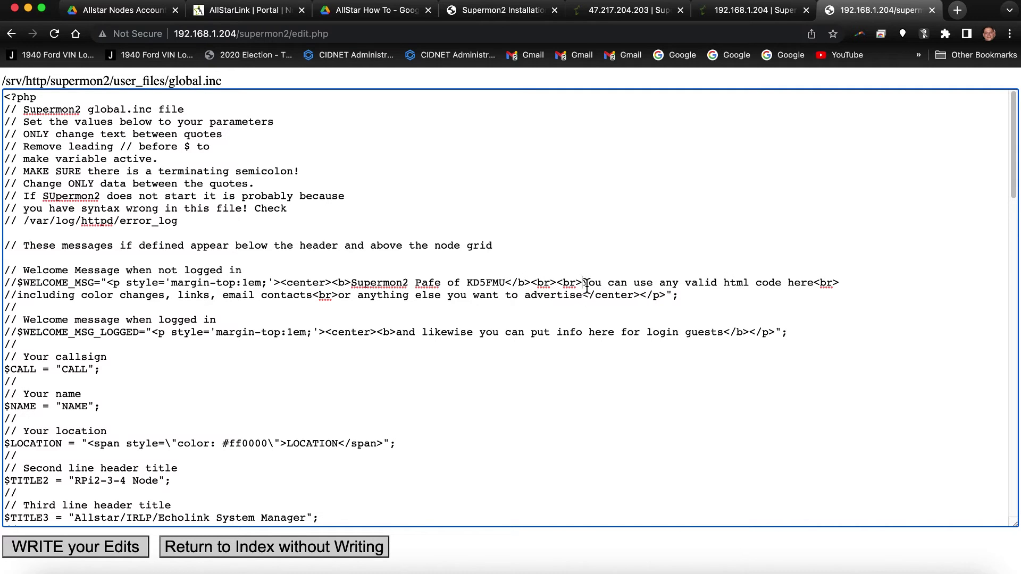
# Replace the sample welcome lines with 'Ham Radio Crusader HUB', 'The Ham Radio Hideout!' and 'Home of the Ham Radio Crusaders!'.
pyautogui.moveTo(583, 283); pyautogui.dragTo(812, 284)
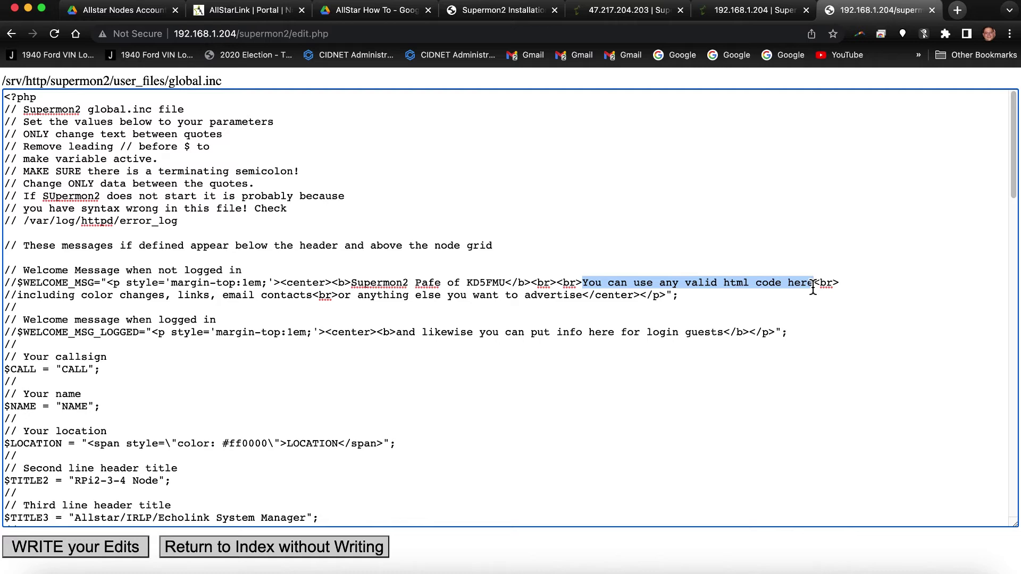
pyautogui.write('Ham Radio Crus')
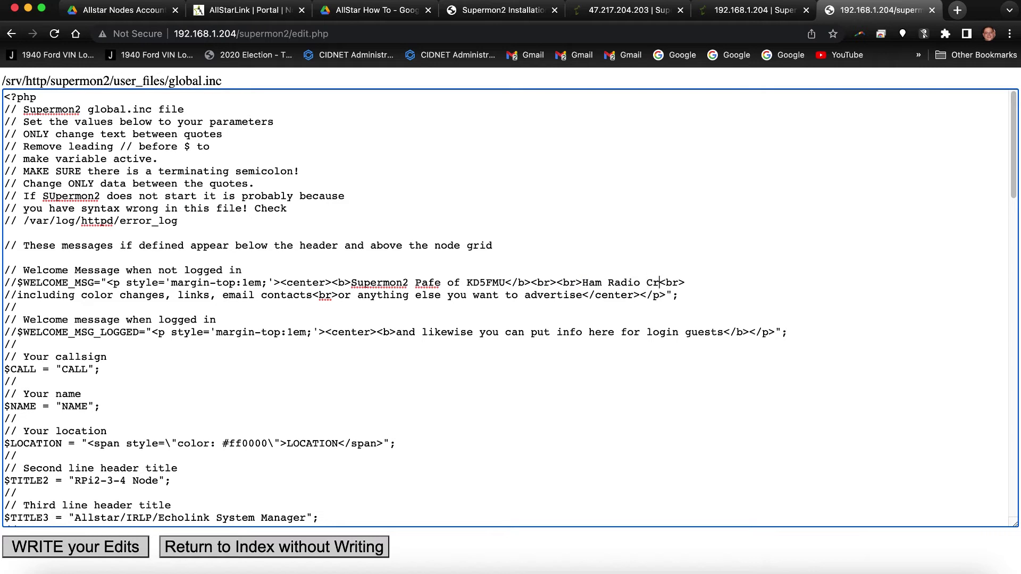
pyautogui.write('ader HUB')
pyautogui.moveTo(23, 295)
pyautogui.mouseDown()
pyautogui.moveTo(314, 304)
pyautogui.moveTo(7, 301)
pyautogui.moveTo(17, 302)
pyautogui.mouseUp()
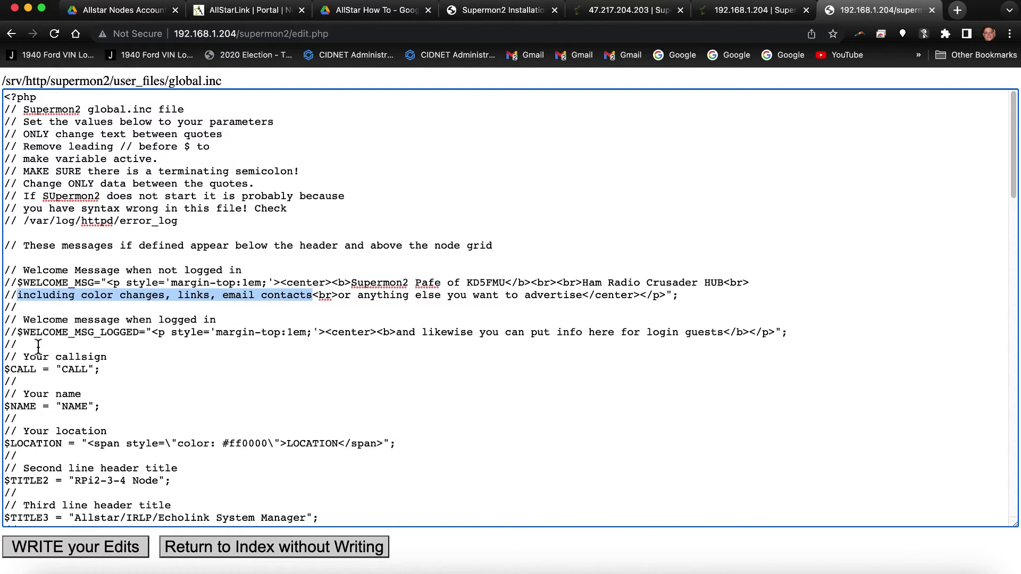
pyautogui.write('The Ham R')
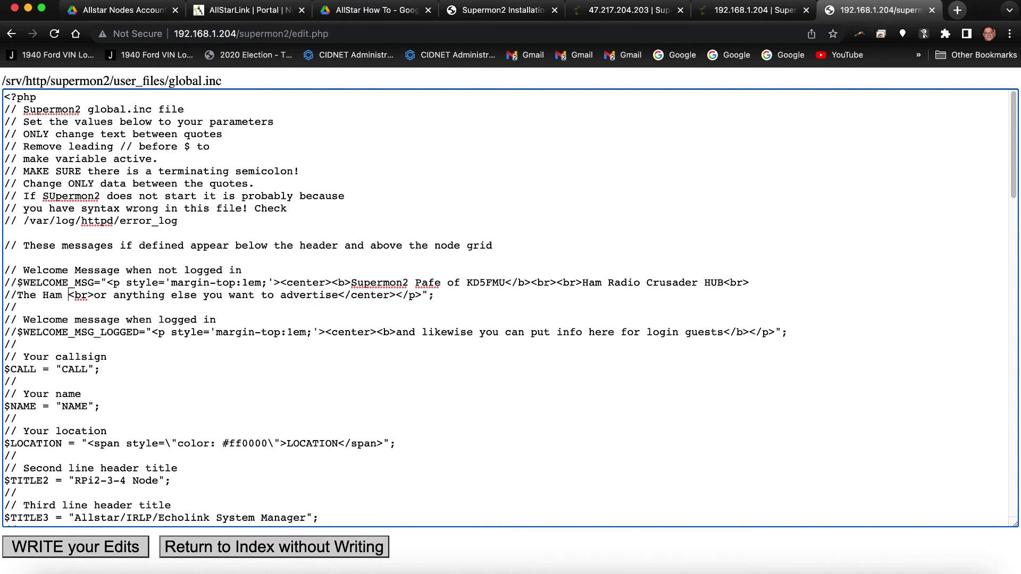
pyautogui.write('adio ')
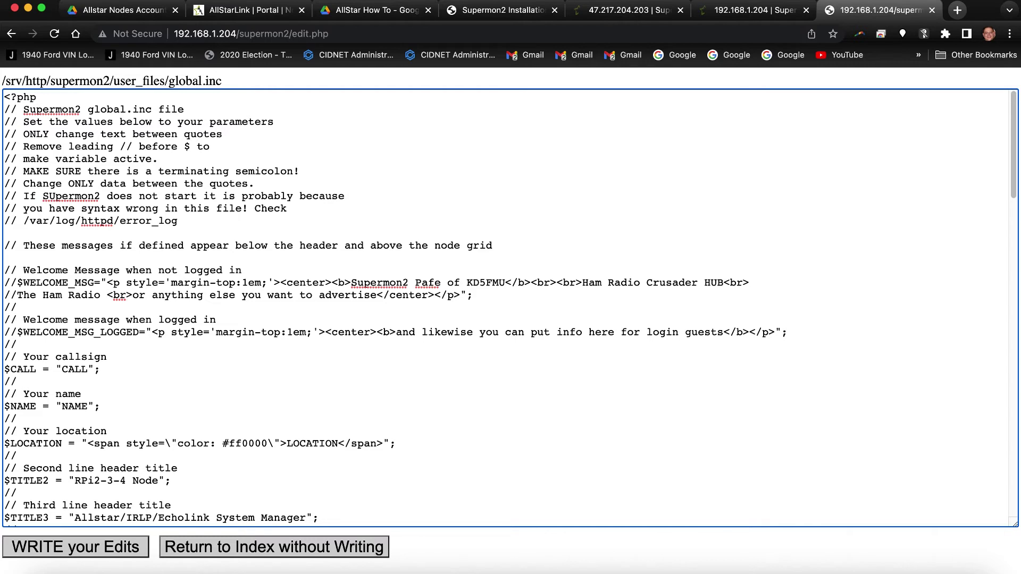
pyautogui.write('Hideout')
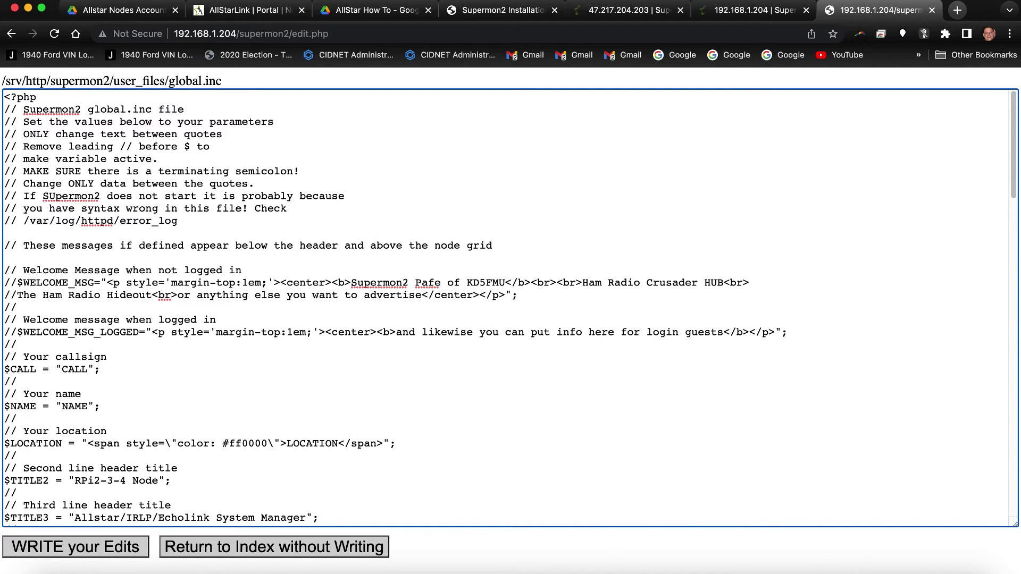
pyautogui.write('!')
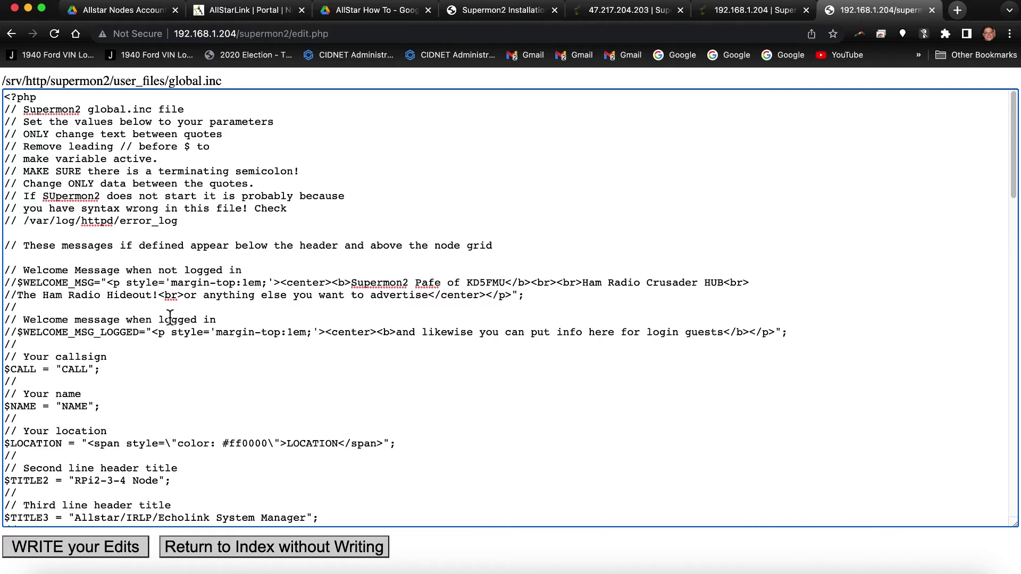
pyautogui.moveTo(184, 297); pyautogui.dragTo(430, 302)
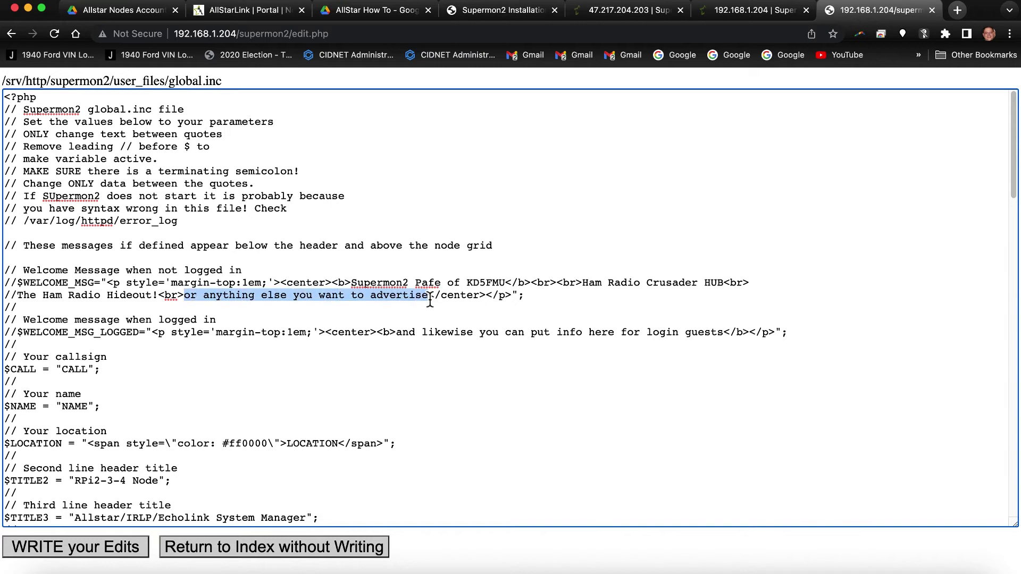
pyautogui.write('Home of the ')
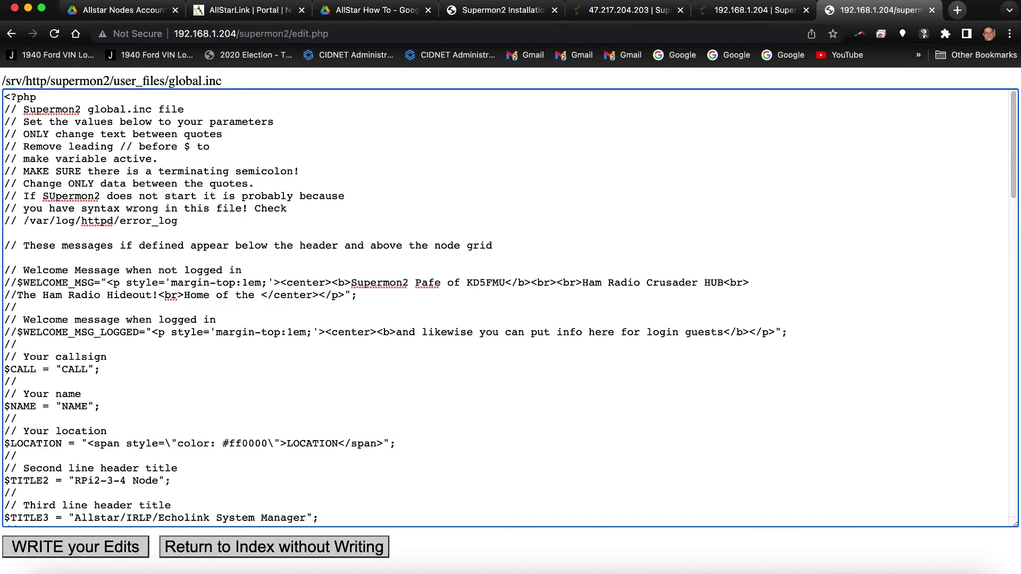
pyautogui.write('Ham Radio ')
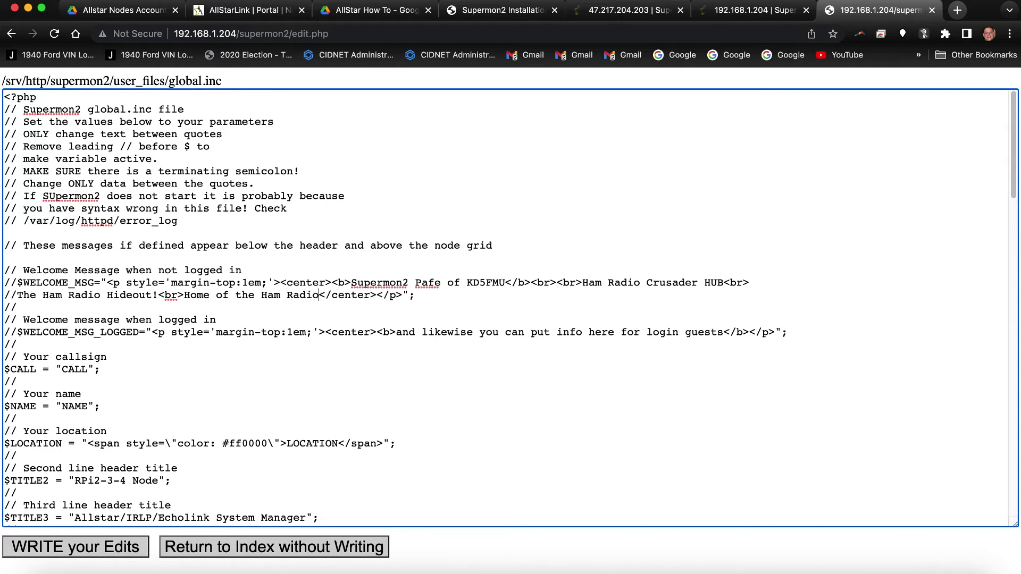
pyautogui.write('Crusaders')
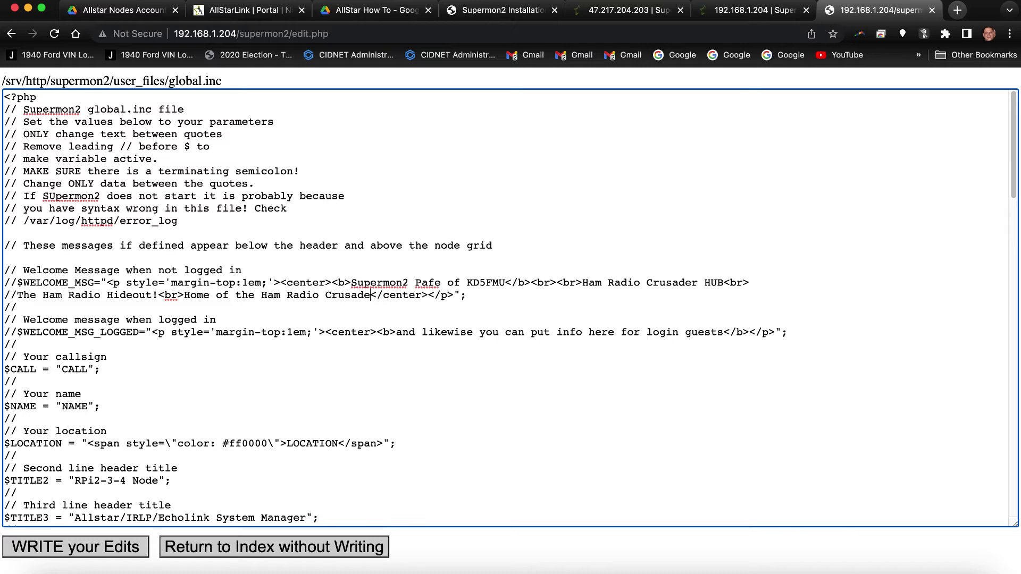
pyautogui.write('!')
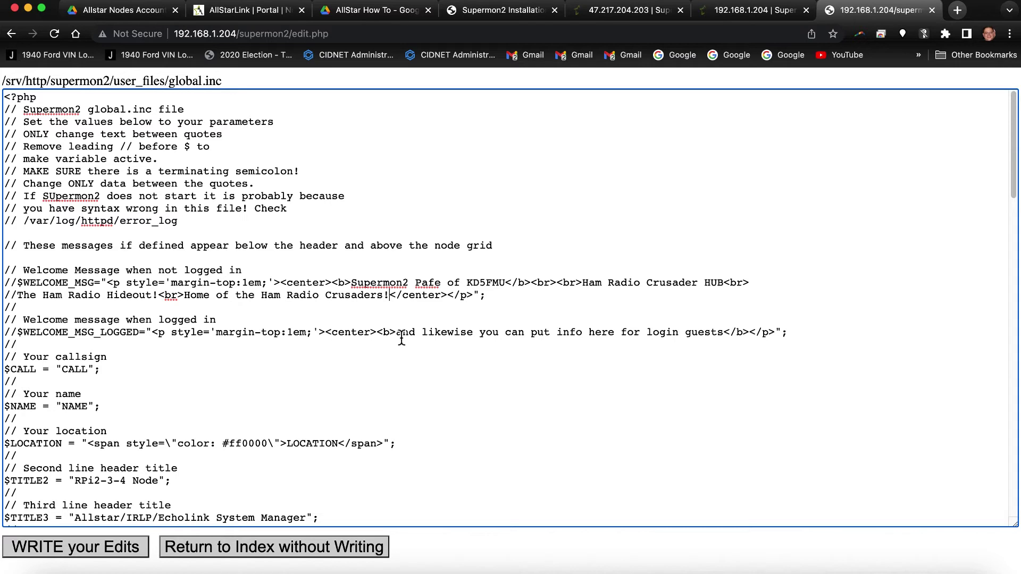
# Replace the logged-in welcome placeholder text with 'Ham Radio Crusaders HUB Node'.
pyautogui.moveTo(400, 338); pyautogui.dragTo(726, 342)
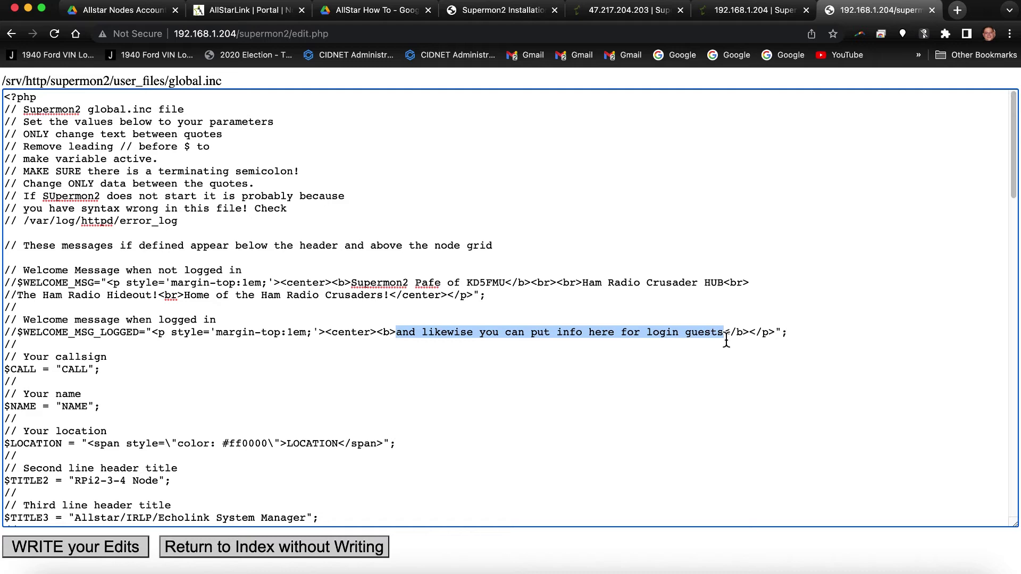
pyautogui.write('Ham Radio Cr')
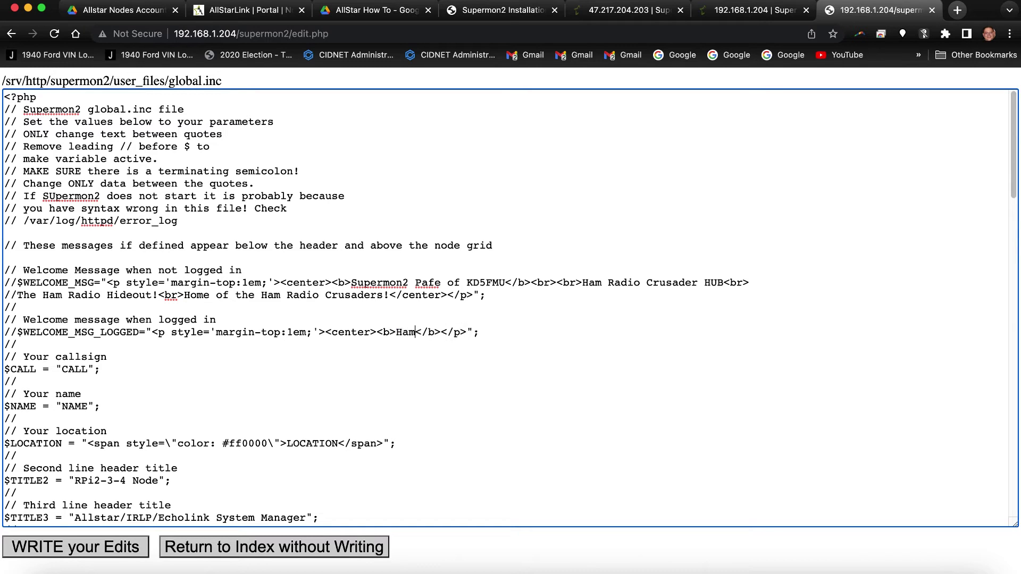
pyautogui.write('usaders ')
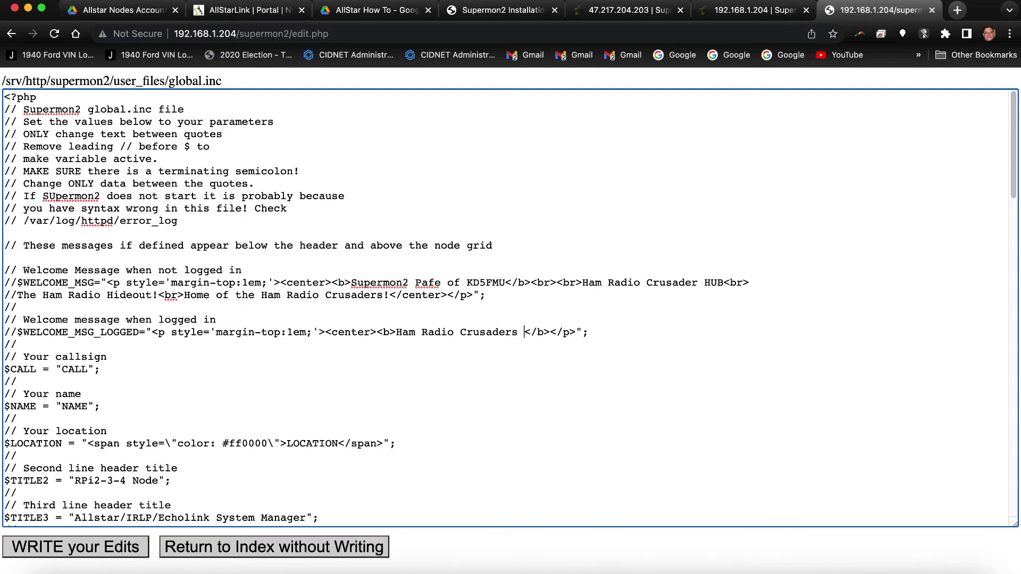
pyautogui.write('HUB Node')
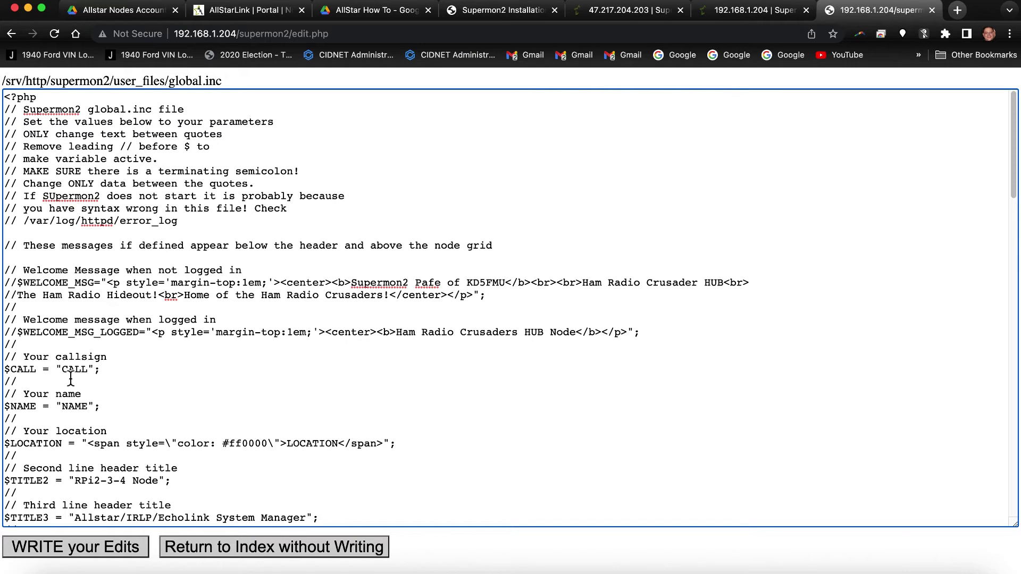
# Fill in the CALL callsign, the NAME value and the LOCATION 'Henryetta' placeholders.
pyautogui.moveTo(62, 369); pyautogui.dragTo(88, 373)
pyautogui.write('KD5FMU')
pyautogui.moveTo(85, 415); pyautogui.dragTo(89, 414)
pyautogui.click(87, 411)
pyautogui.moveTo(290, 446); pyautogui.dragTo(331, 449)
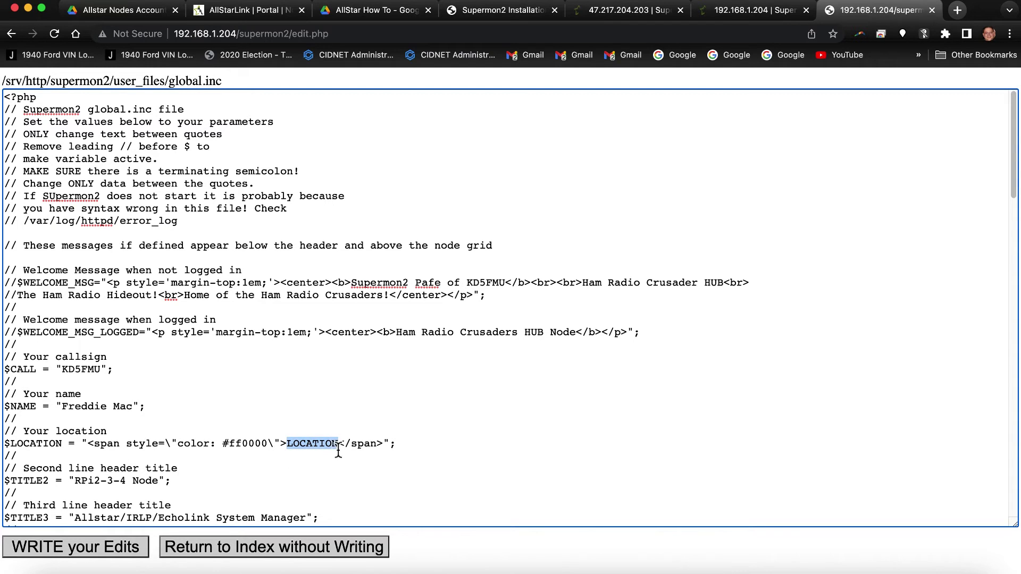
pyautogui.write('Henryetta, OK')
# Set the second header title to 'Crusader Hideout Node', fix the 'Hideoout' typo, and save global.inc.
pyautogui.scroll(-7, 291, 434)
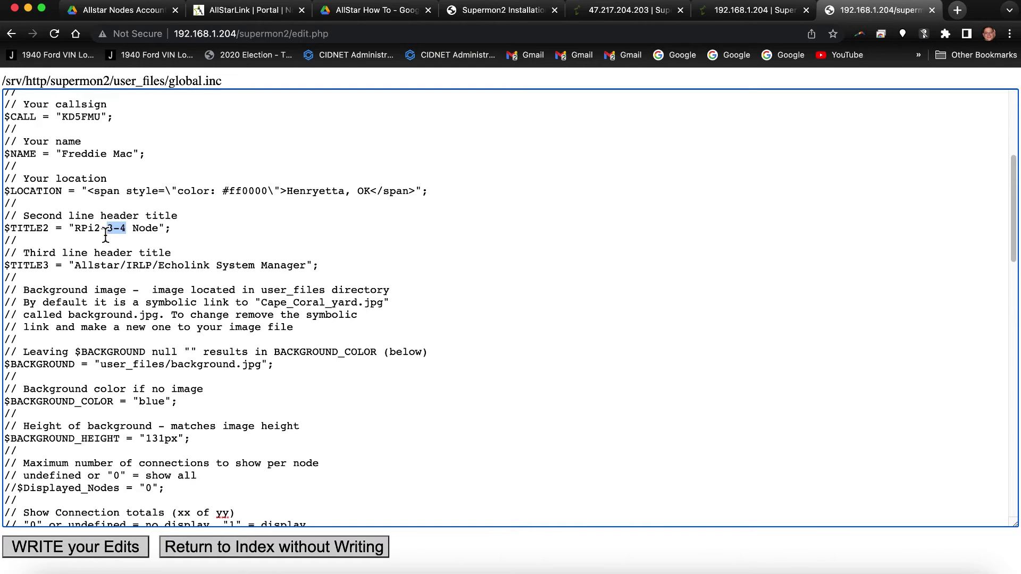
pyautogui.moveTo(104, 237); pyautogui.dragTo(78, 238)
pyautogui.write('Crusader Hideoout')
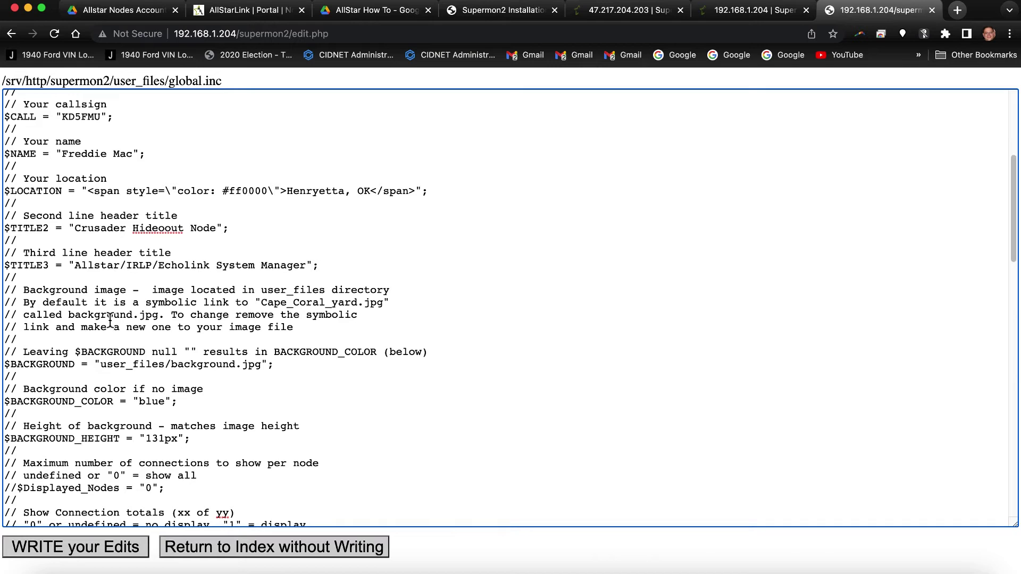
pyautogui.press('BackSpace')
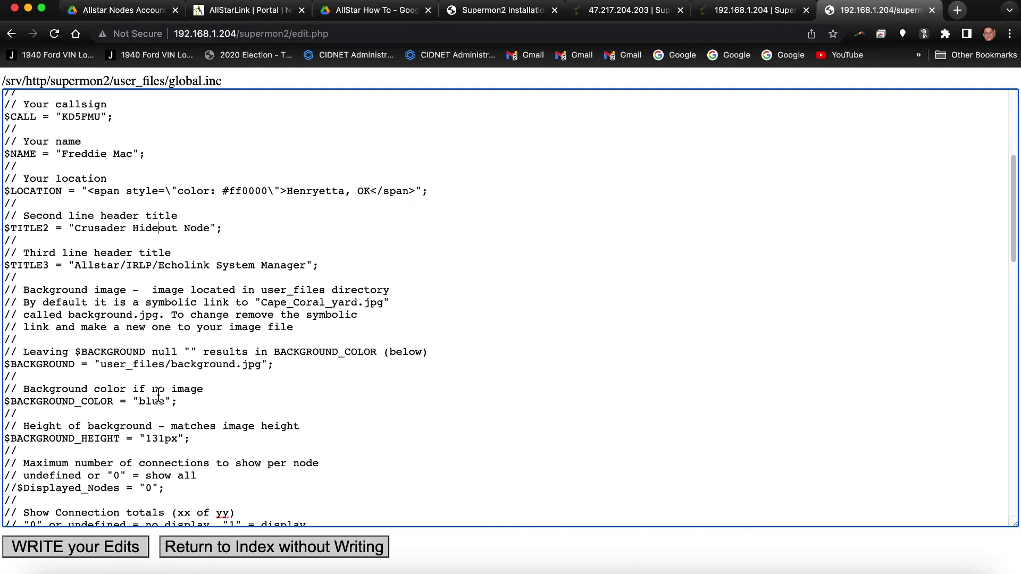
pyautogui.click(104, 553)
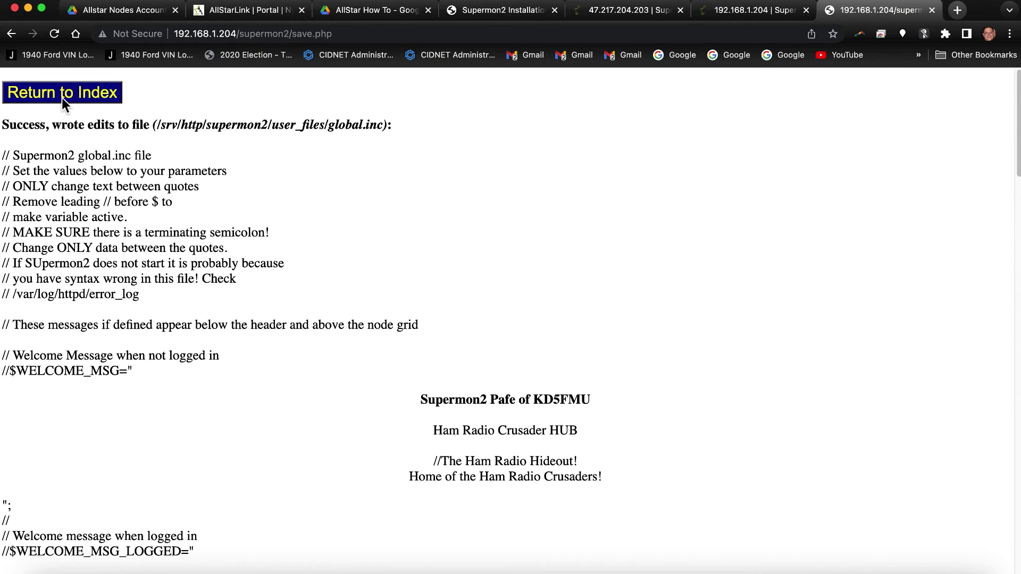
# Copy the <span style="color: #FFD700"> opening tag from the Google Docs notes and return to global.inc.
pyautogui.click(62, 98)
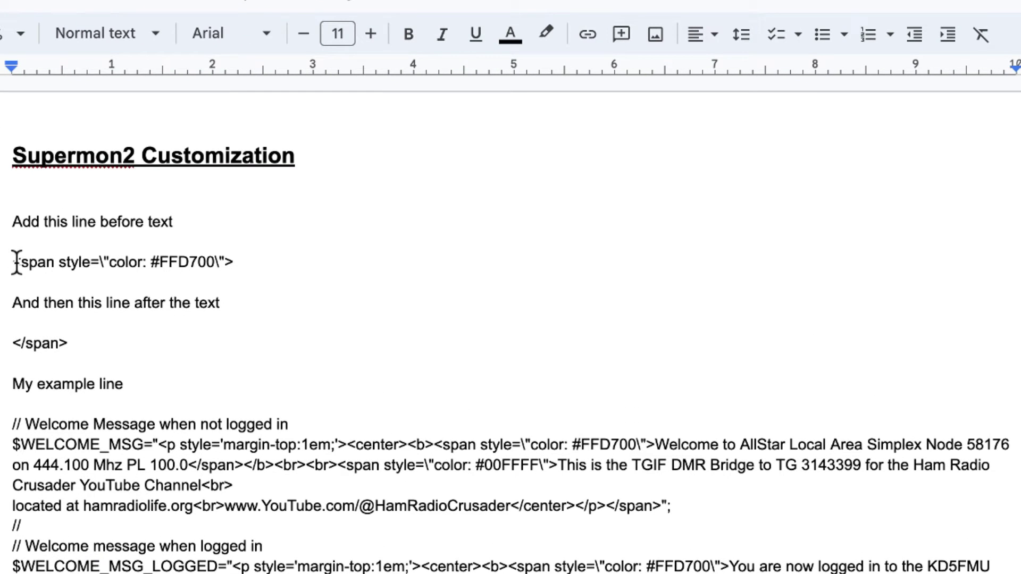
pyautogui.moveTo(12, 262); pyautogui.dragTo(247, 267)
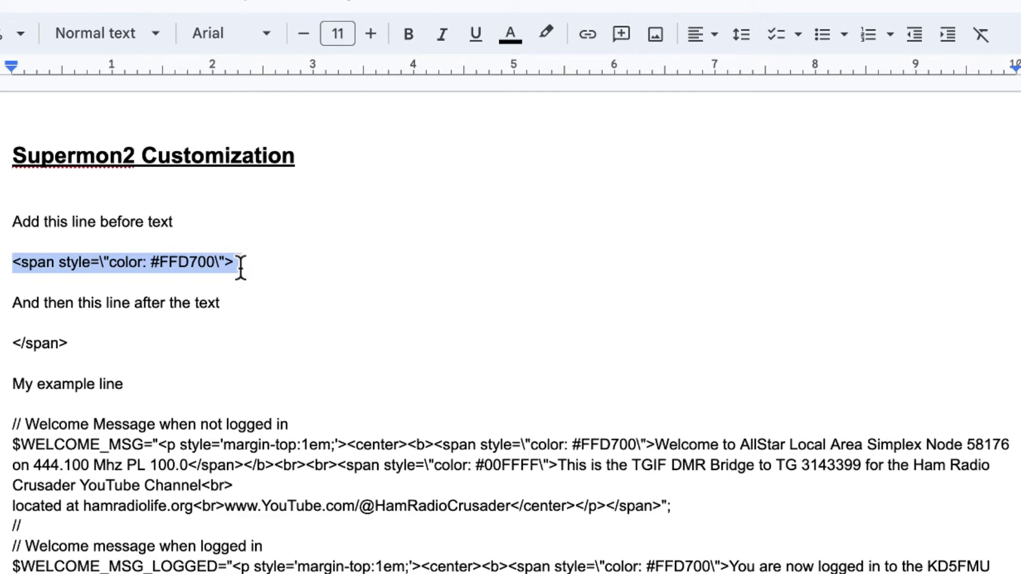
pyautogui.rightClick(199, 271)
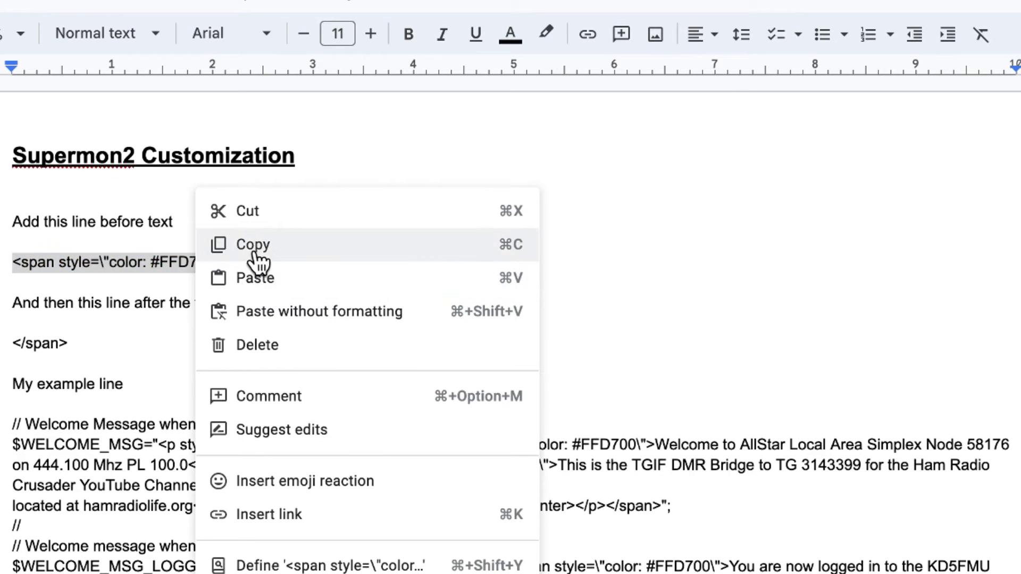
pyautogui.click(258, 246)
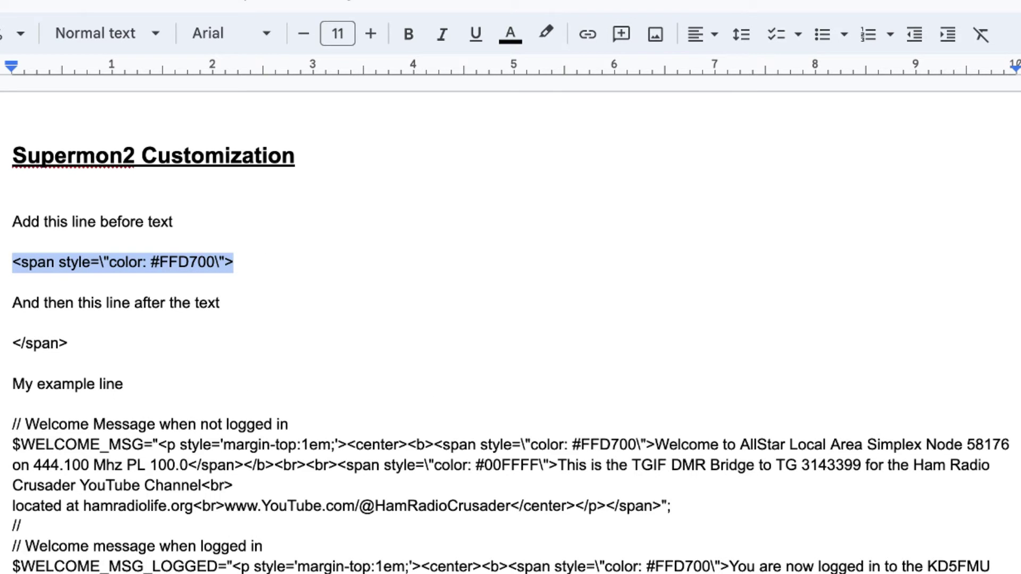
pyautogui.click(583, 10)
pyautogui.click(697, 10)
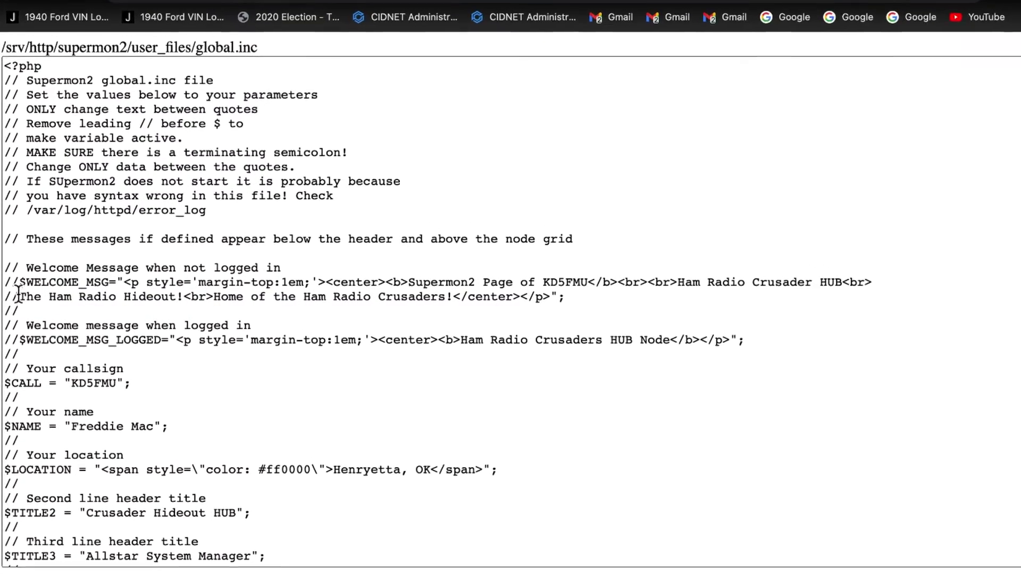
# Paste the gold span tag over 'Supermon2' in $WELCOME_MSG and remove the extra space before 'Page'.
pyautogui.click(23, 377)
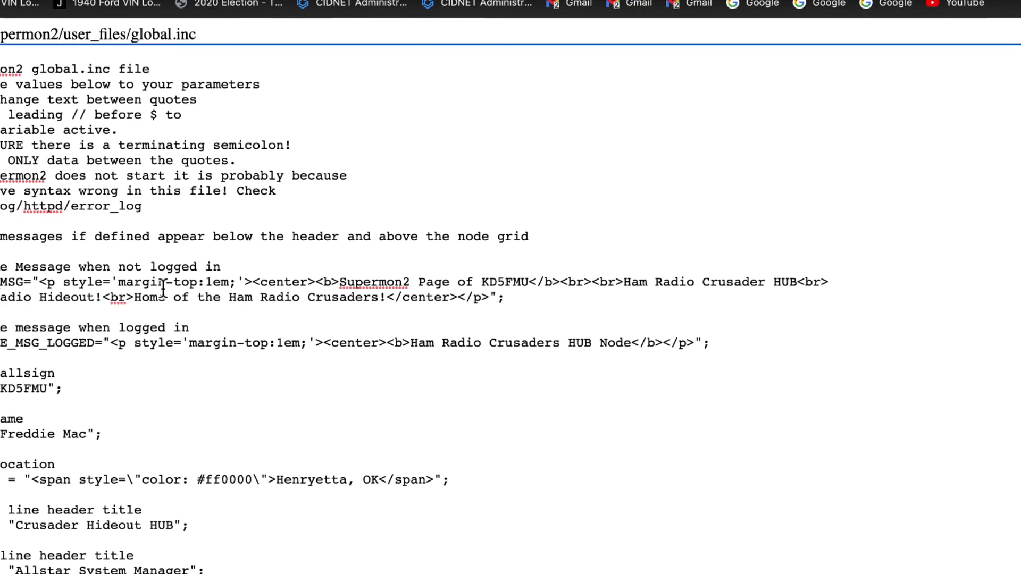
pyautogui.rightClick(327, 286)
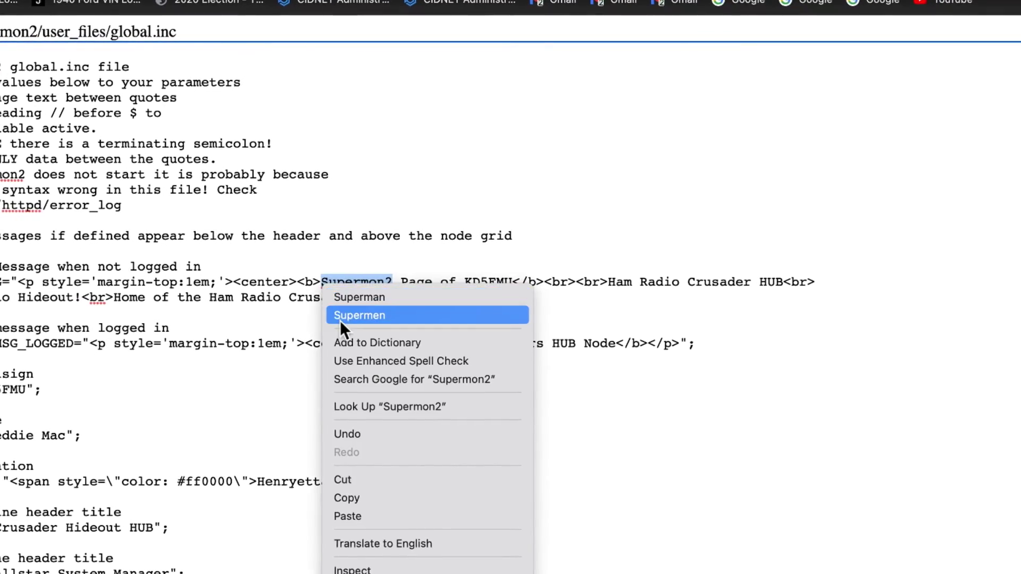
pyautogui.click(335, 516)
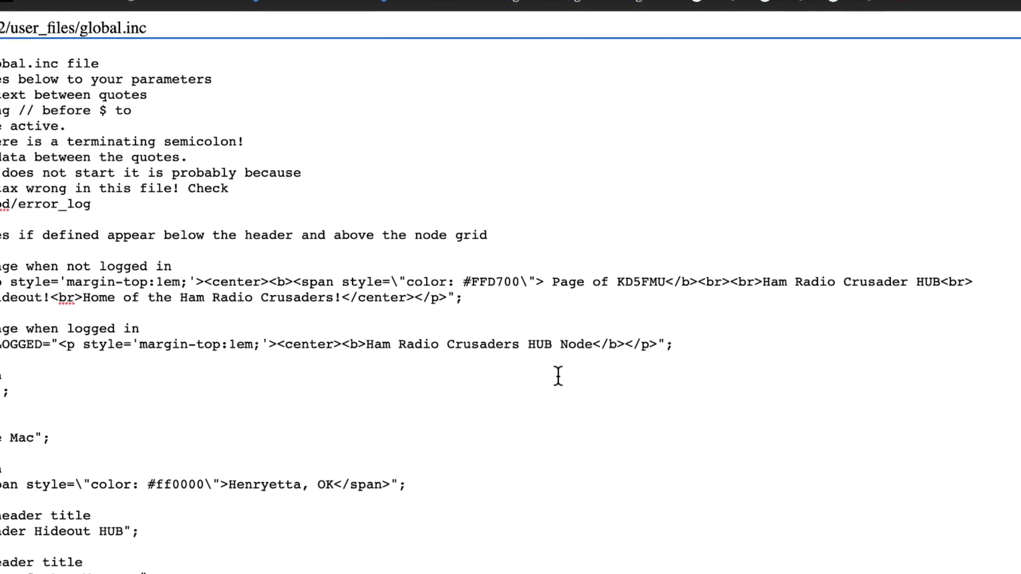
pyautogui.press('Delete')
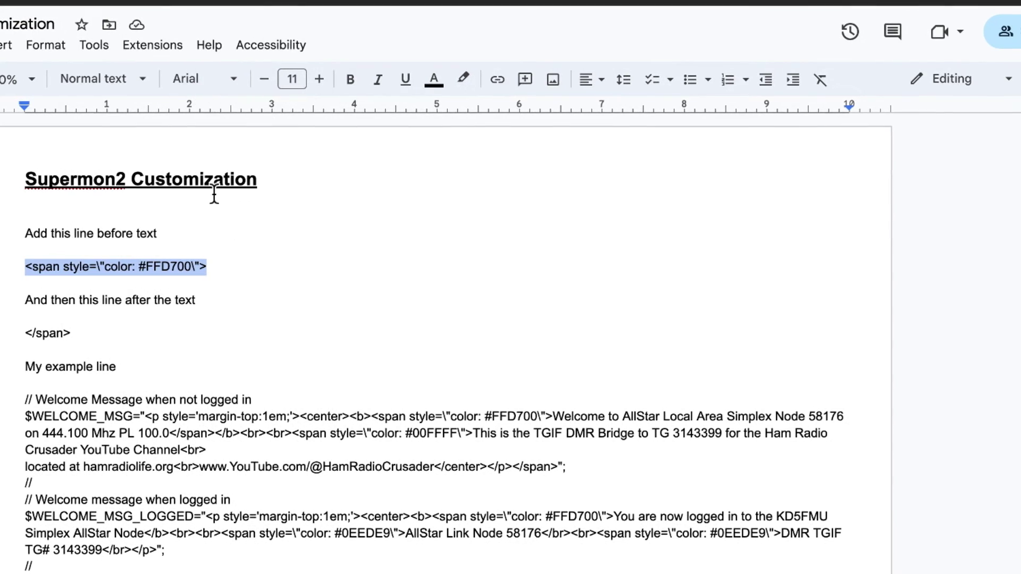
# Copy the closing </span> tag from the notes and paste it after 'HUB' in the logged-out line.
pyautogui.moveTo(68, 333); pyautogui.dragTo(29, 336)
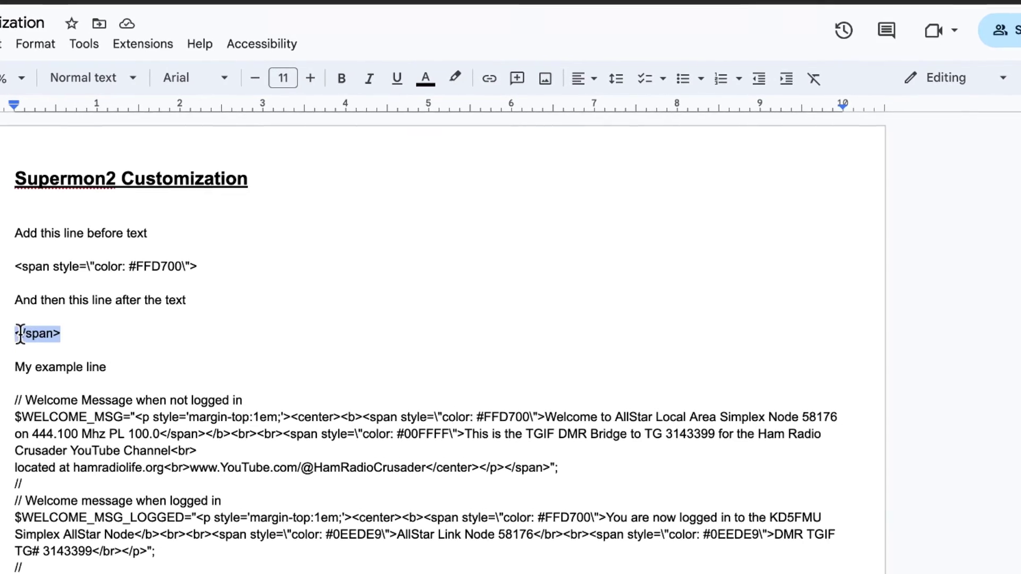
pyautogui.rightClick(20, 336)
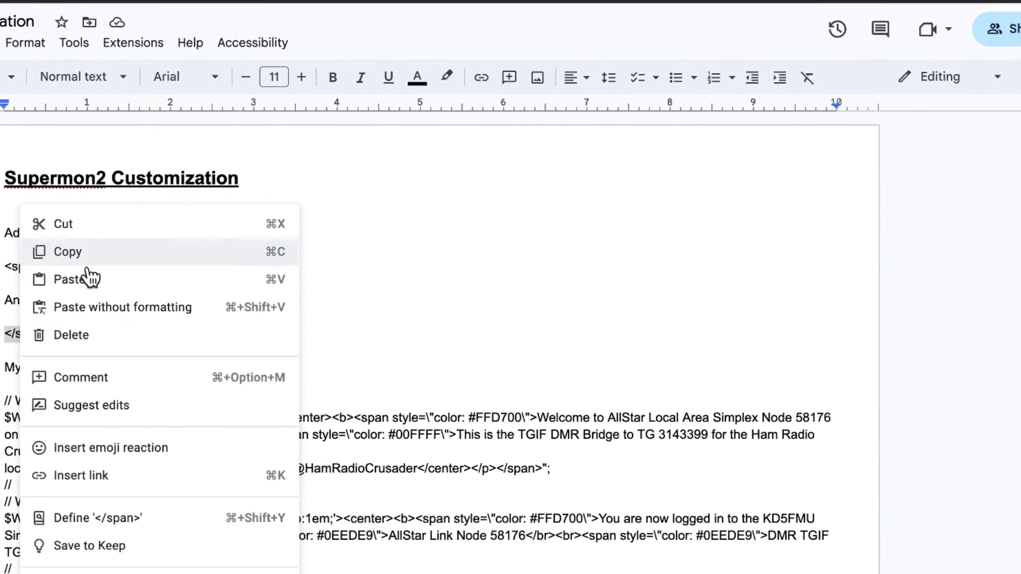
pyautogui.click(92, 255)
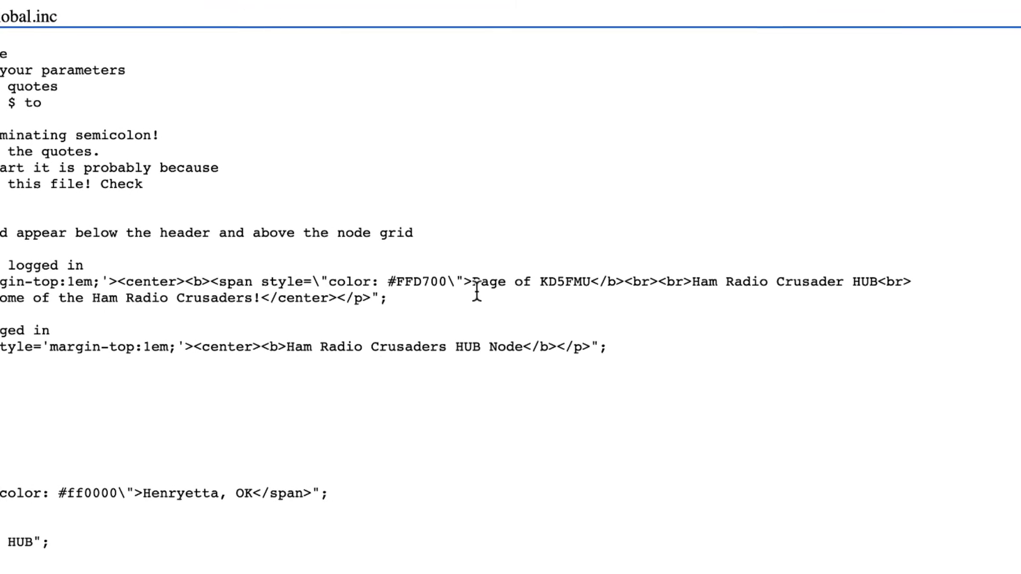
pyautogui.click(912, 284)
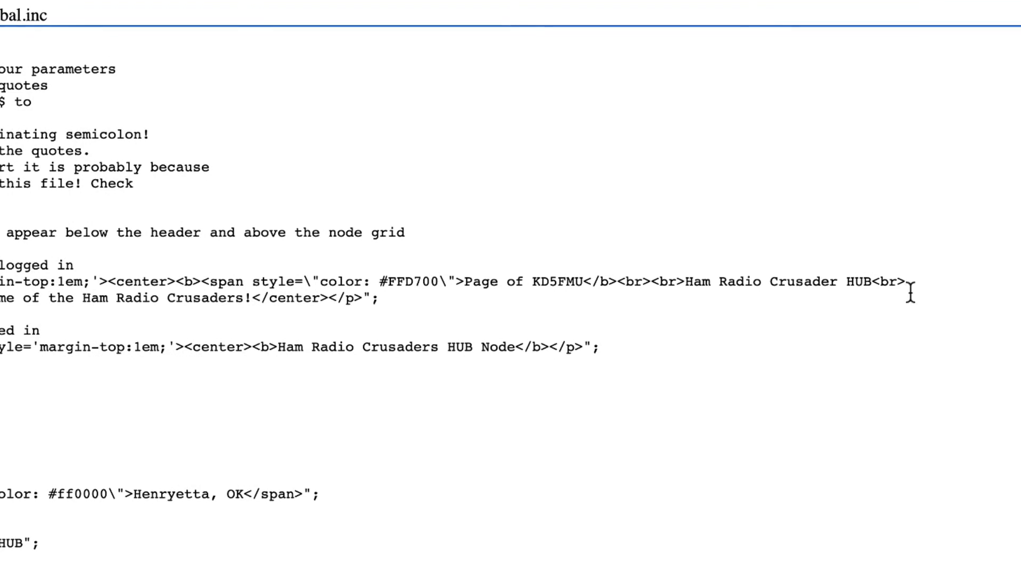
pyautogui.rightClick(869, 286)
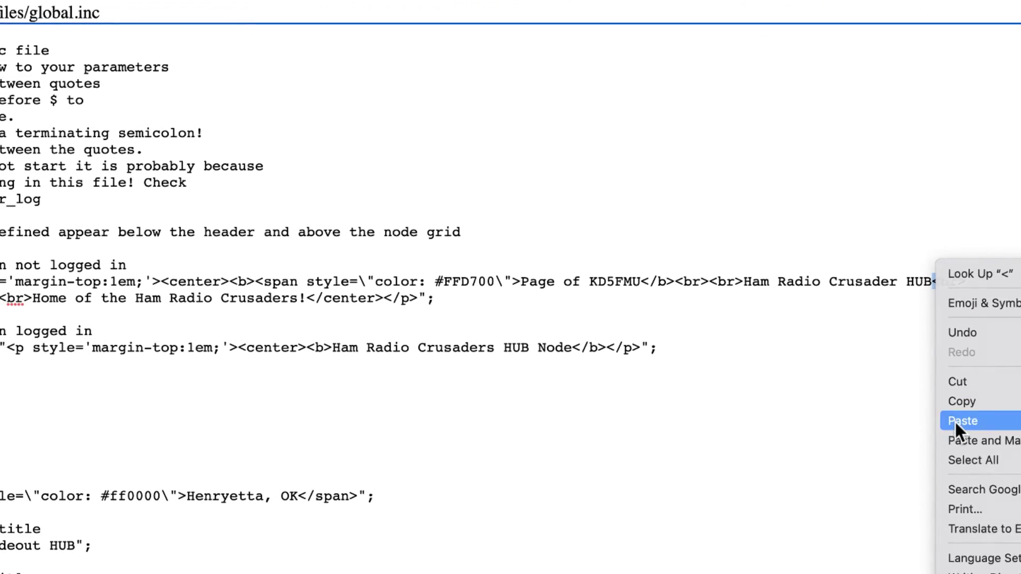
pyautogui.click(891, 421)
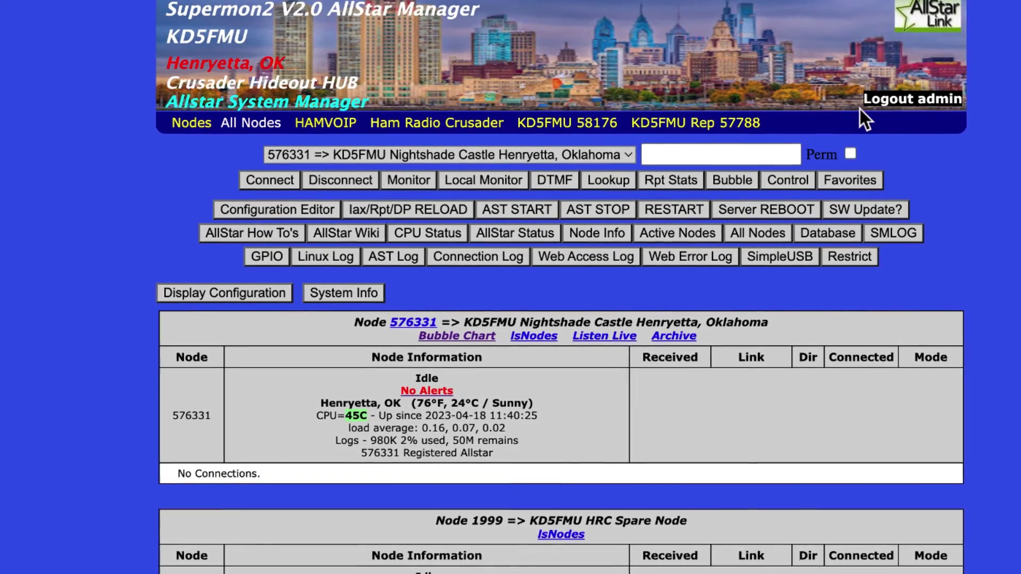
# Log out of the Supermon2 admin session to view the gold logged-out welcome heading.
pyautogui.click(897, 112)
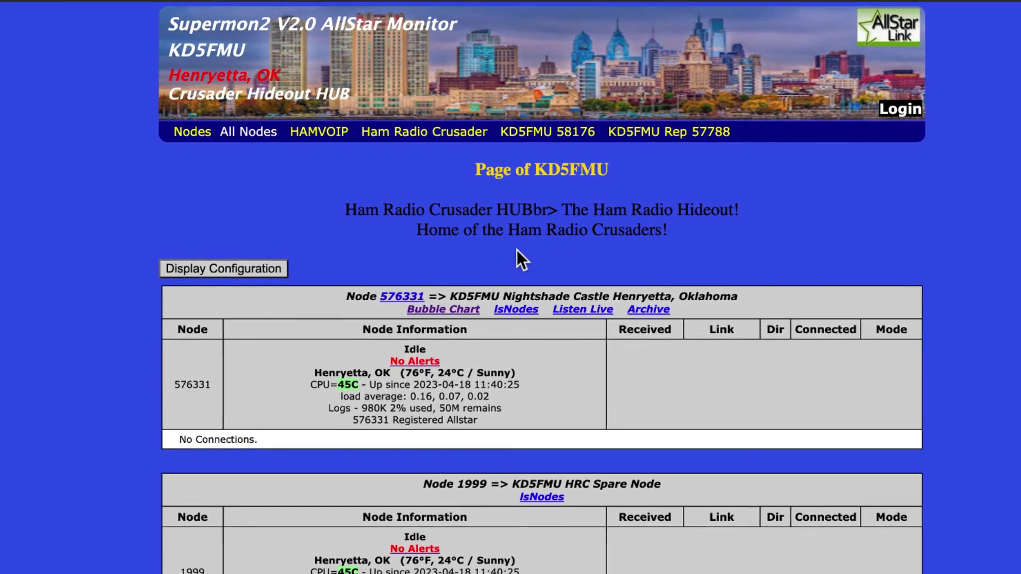
# Log in as admin with the account password and open the Configuration File Editor in one tab.
pyautogui.click(895, 112)
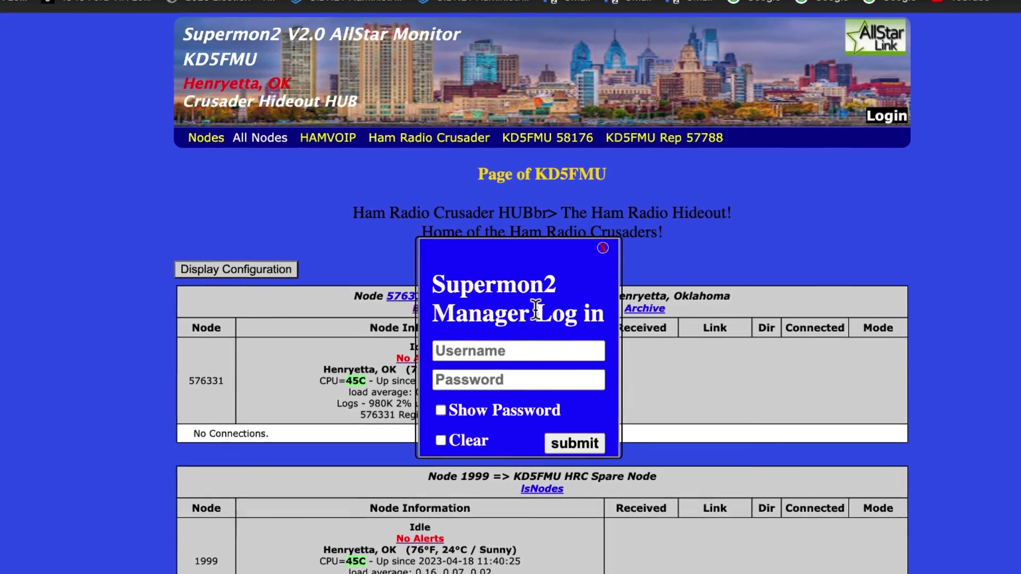
pyautogui.click(494, 351)
pyautogui.write('admin')
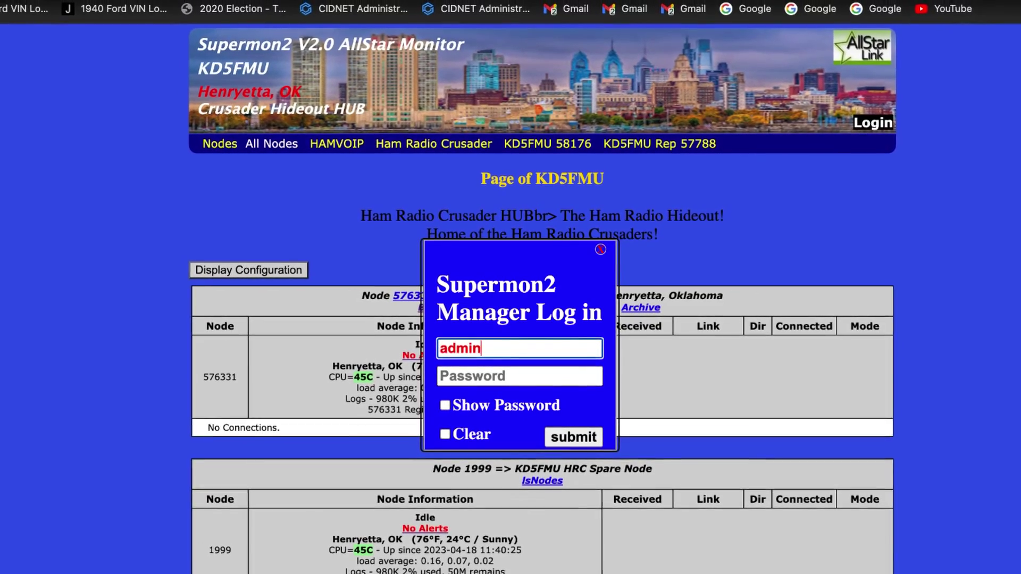
pyautogui.press('Tab')
pyautogui.write('••••••')
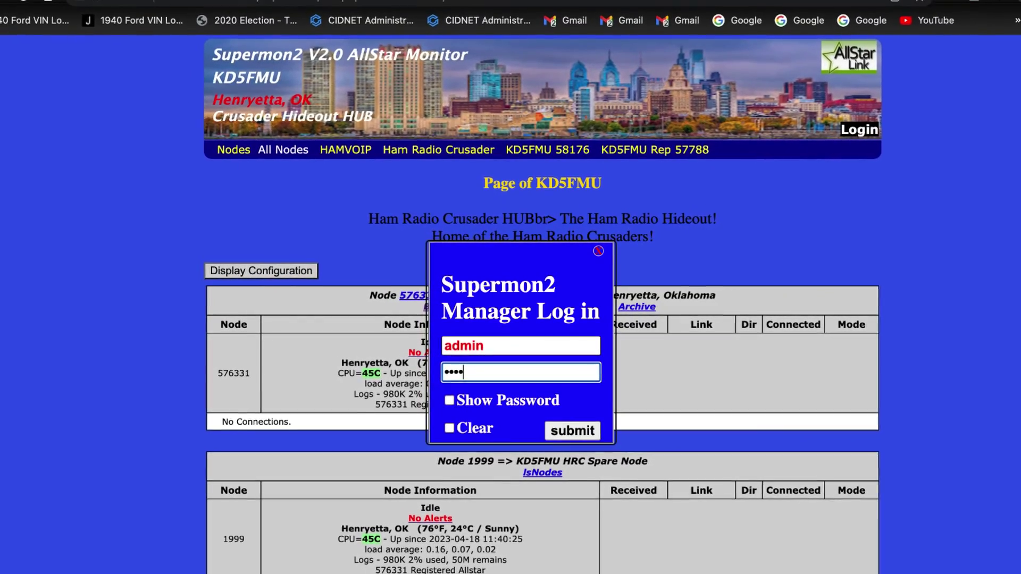
pyautogui.write('•••')
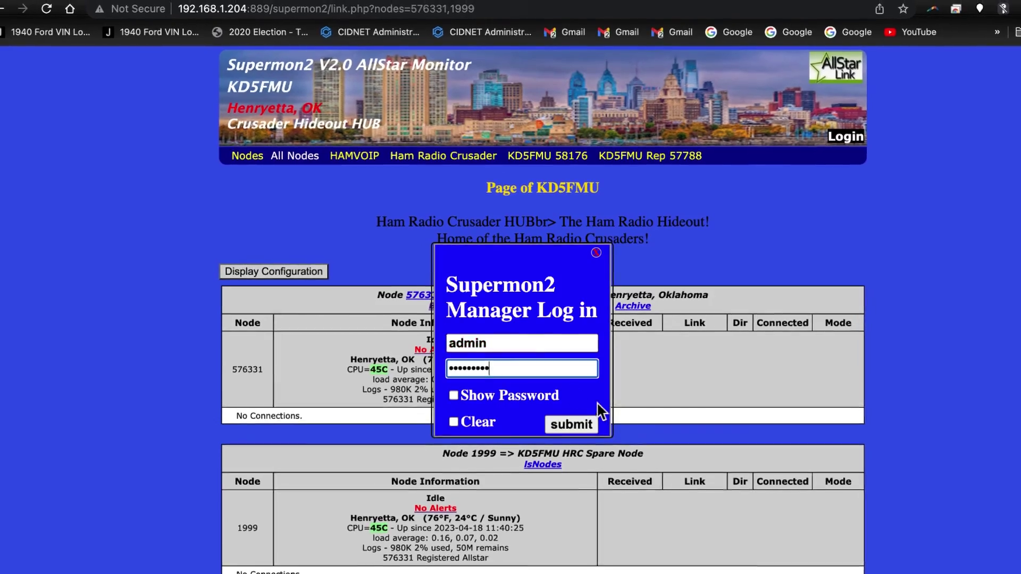
pyautogui.click(565, 428)
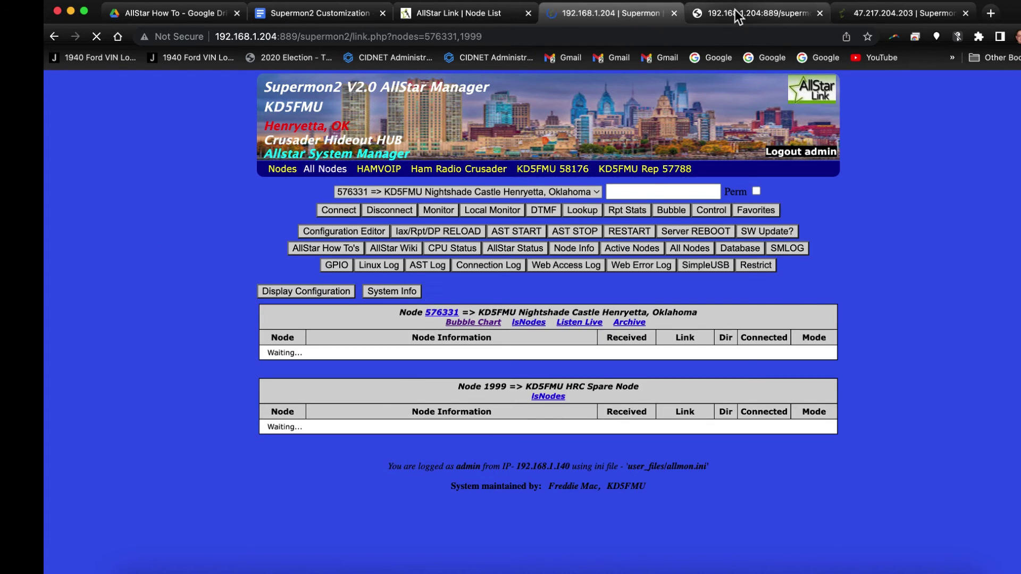
pyautogui.click(820, 13)
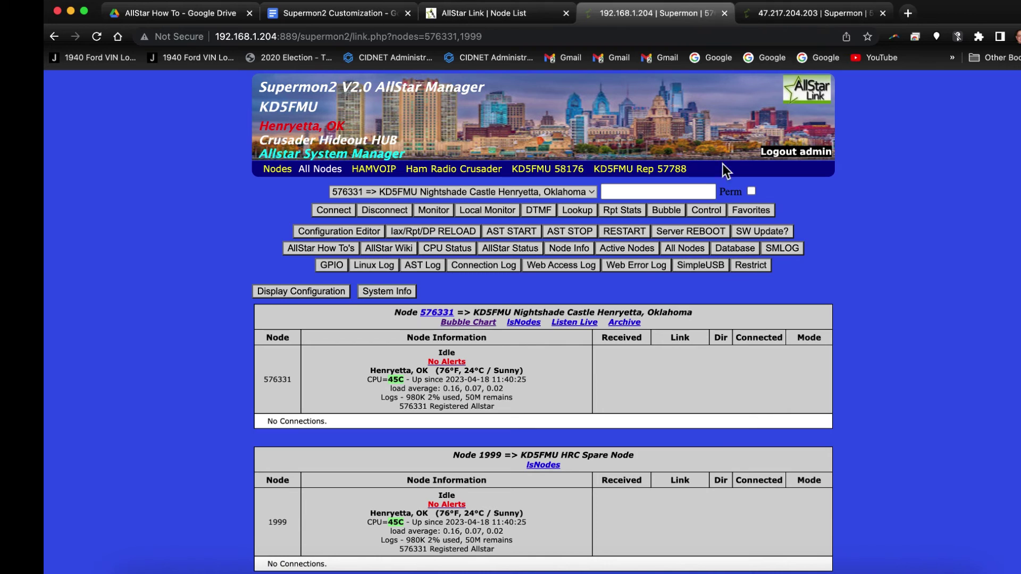
pyautogui.click(359, 229)
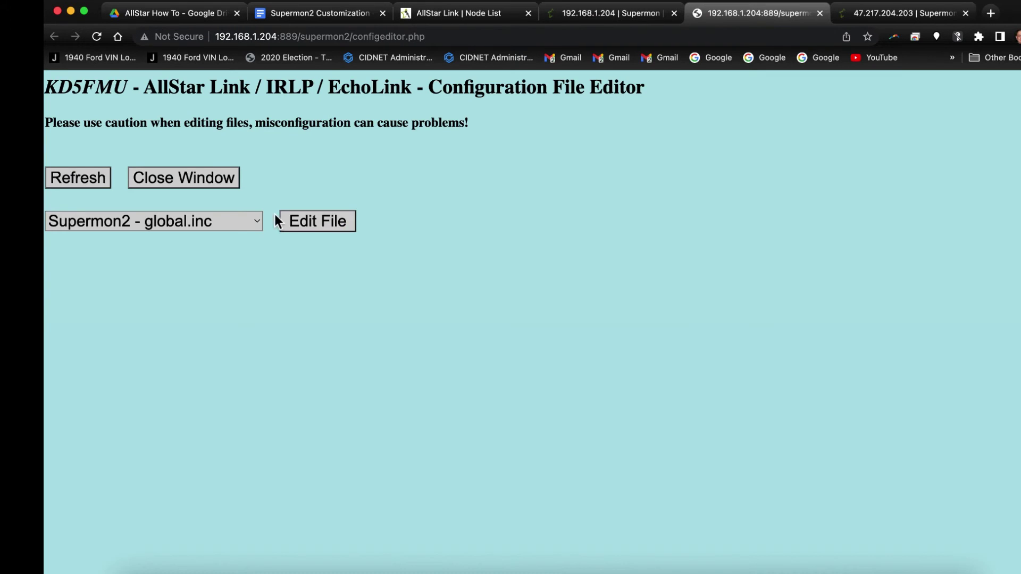
# Open global.inc for editing and uncomment the $WELCOME_MSG_LOGGED line.
pyautogui.click(311, 222)
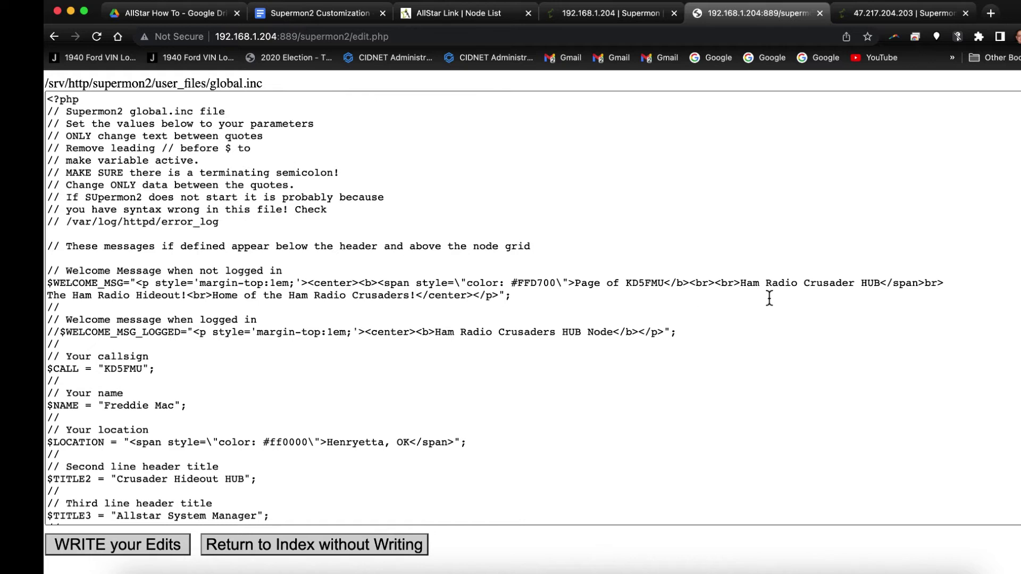
pyautogui.click(925, 283)
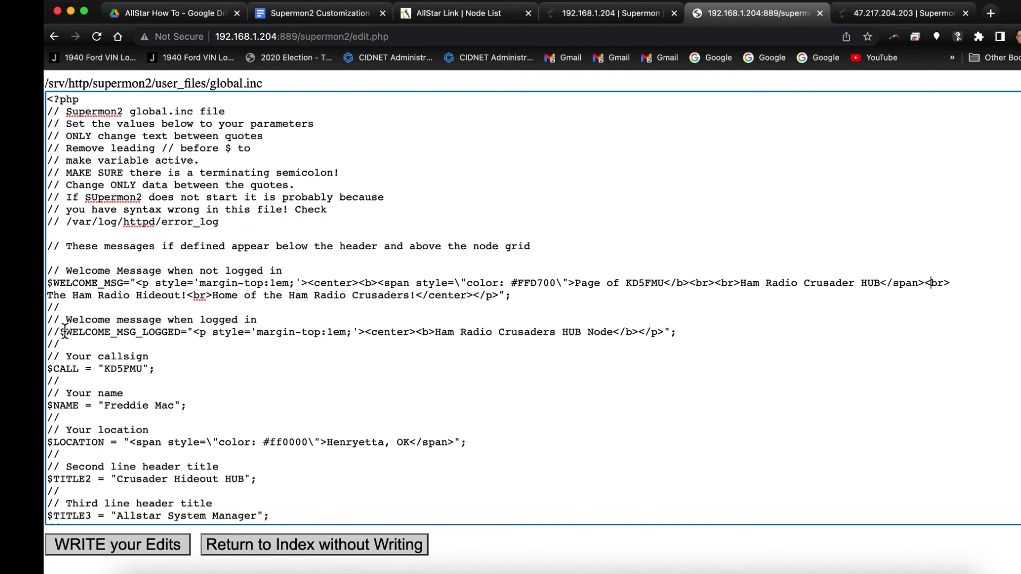
pyautogui.press('BackSpace')
pyautogui.press('BackSpace')
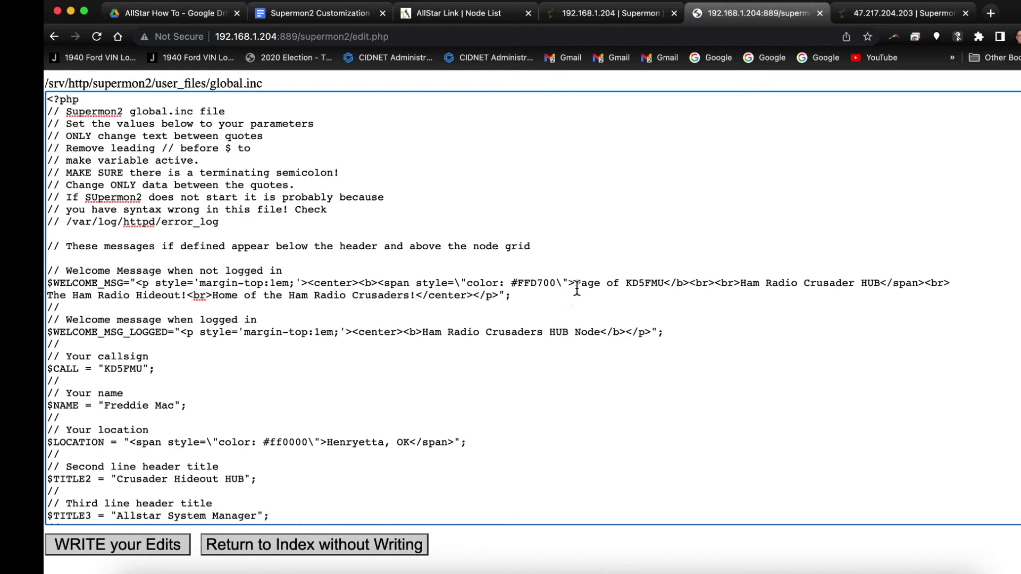
# Copy the #FFD700 span opening tag and paste it after <b> in the logged-in message.
pyautogui.moveTo(562, 288); pyautogui.dragTo(376, 285)
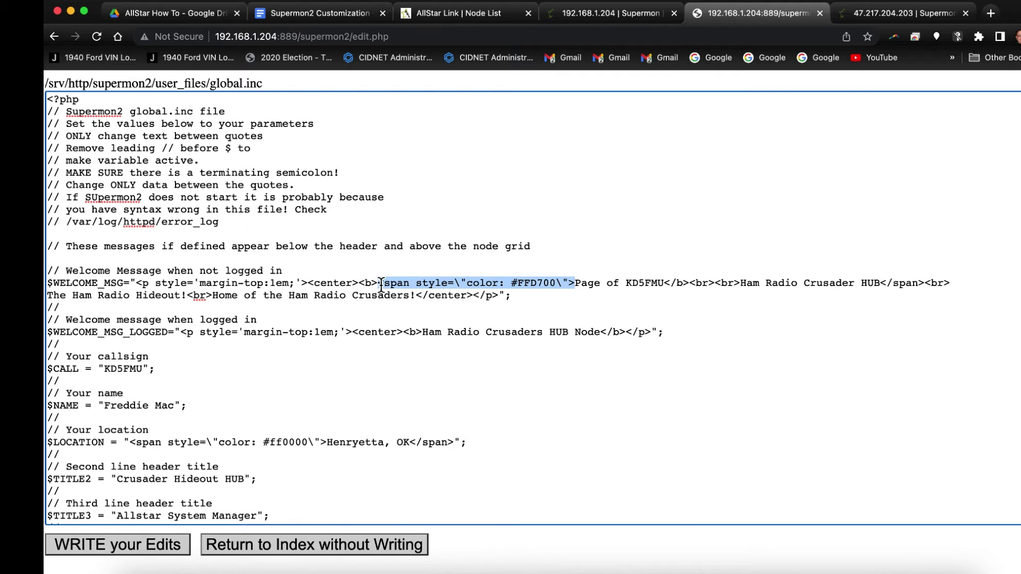
pyautogui.rightClick(383, 284)
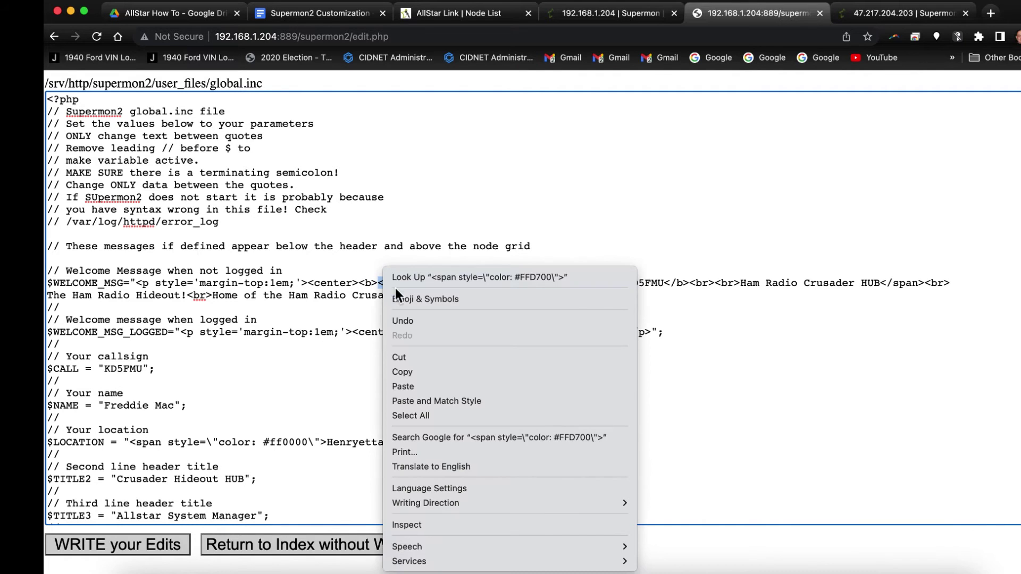
pyautogui.click(404, 371)
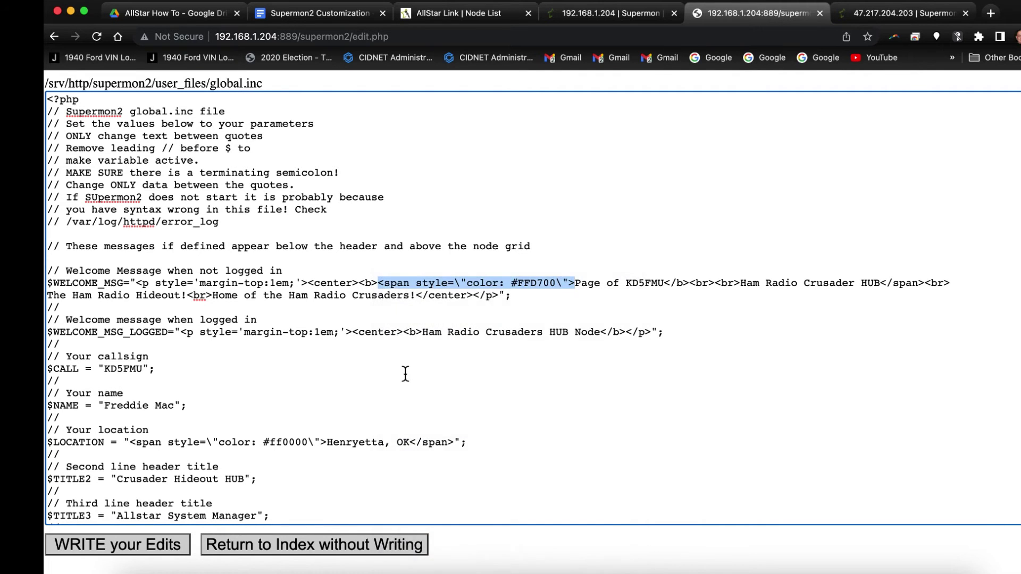
pyautogui.click(423, 335)
pyautogui.rightClick(424, 336)
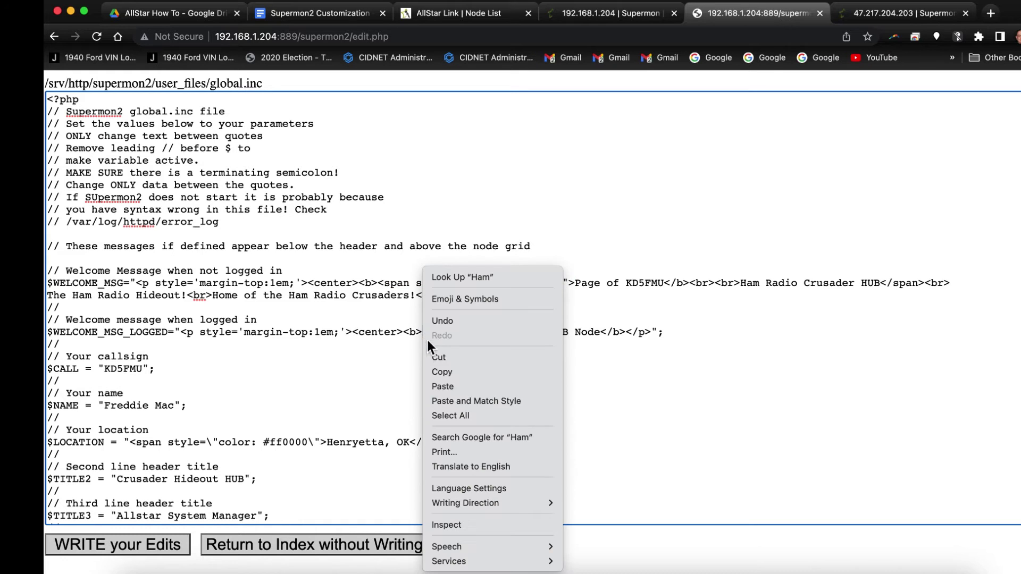
pyautogui.click(442, 387)
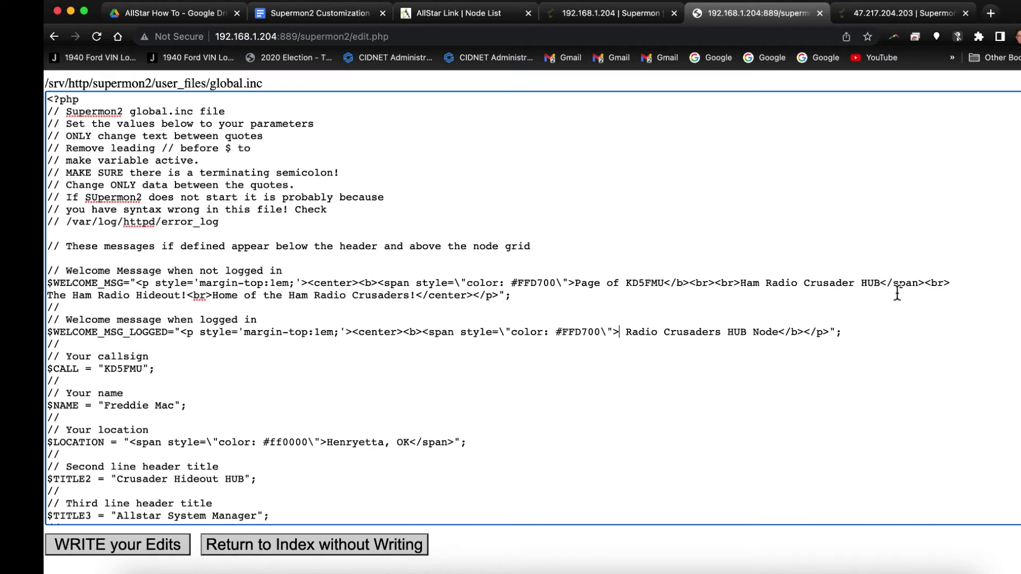
# Copy the closing </span> tag, paste it after 'Node', and save global.inc.
pyautogui.moveTo(880, 287); pyautogui.dragTo(925, 290)
pyautogui.rightClick(908, 286)
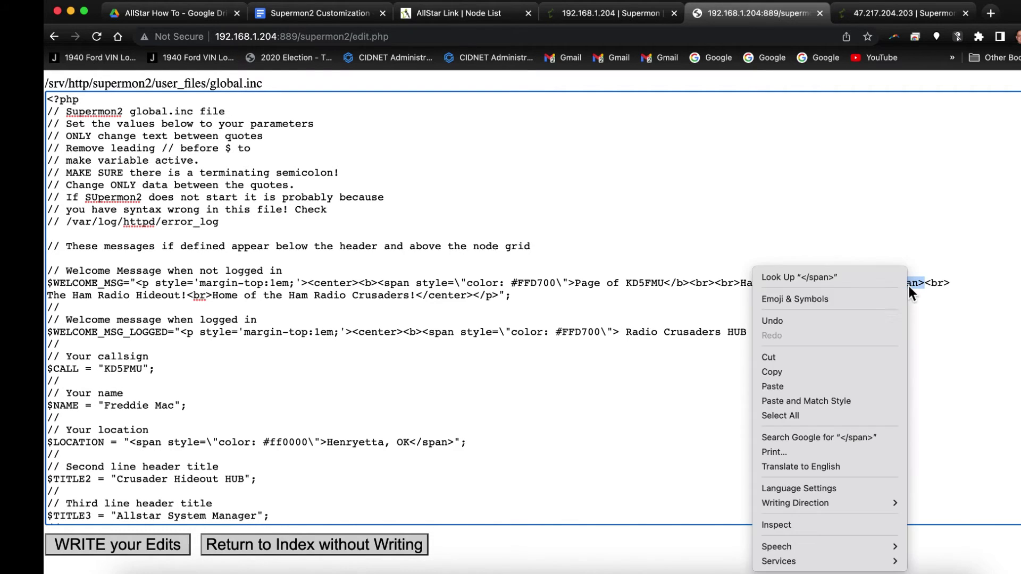
pyautogui.click(793, 372)
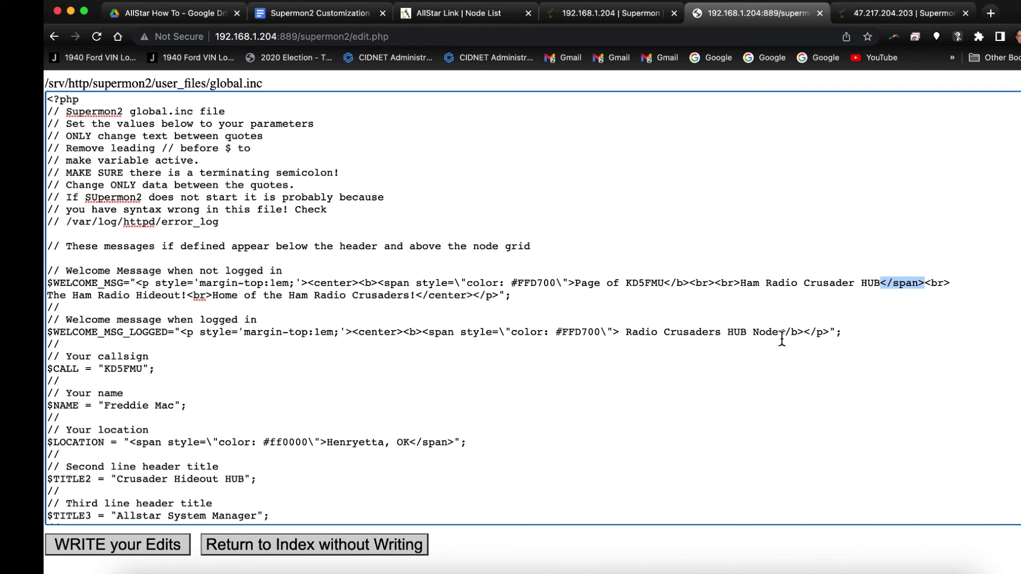
pyautogui.click(780, 333)
pyautogui.rightClick(782, 338)
pyautogui.click(801, 386)
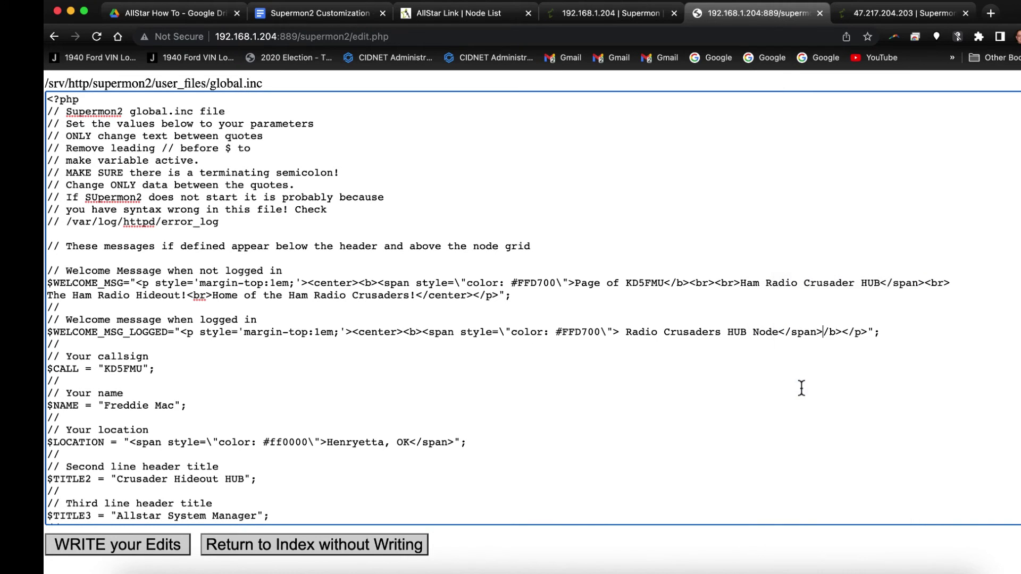
pyautogui.click(95, 546)
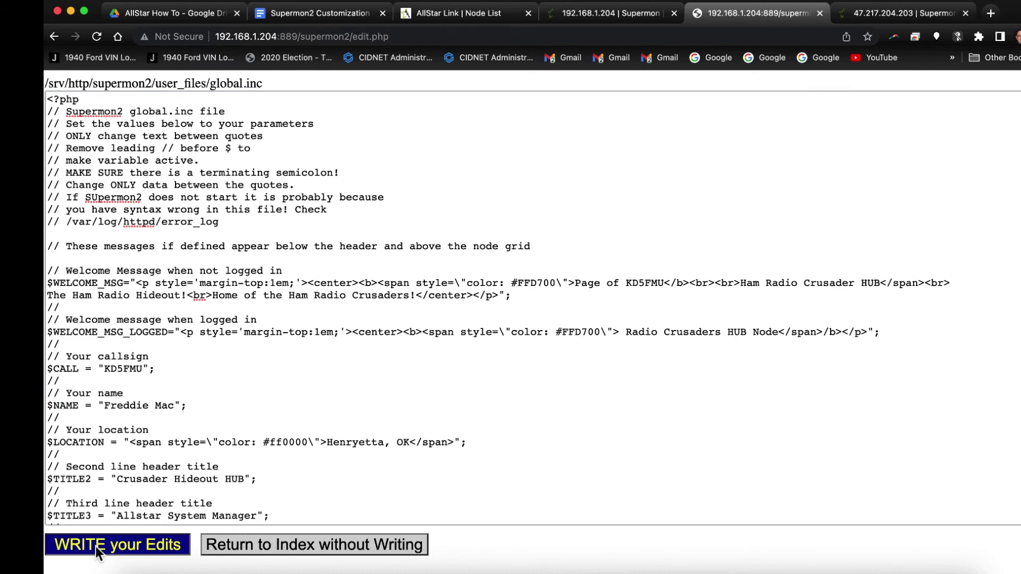
# Reload the Supermon node page to preview the edited logged-in welcome message.
pyautogui.click(100, 98)
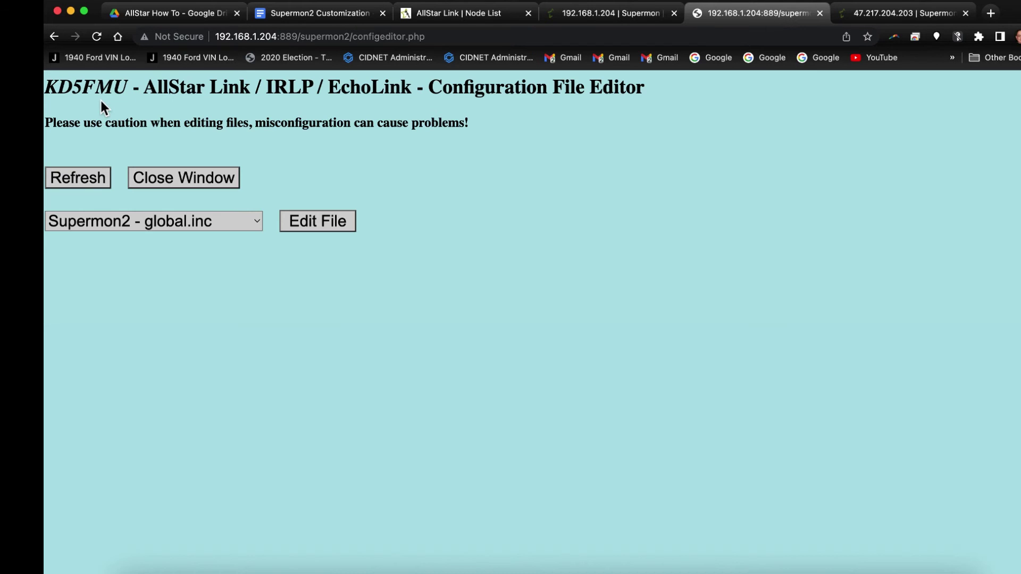
pyautogui.click(608, 16)
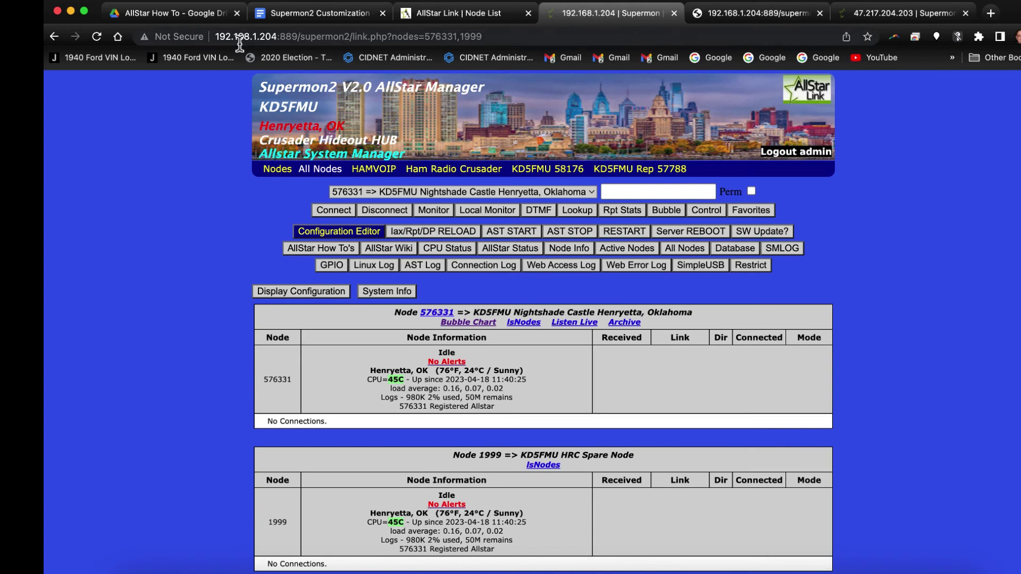
pyautogui.click(97, 38)
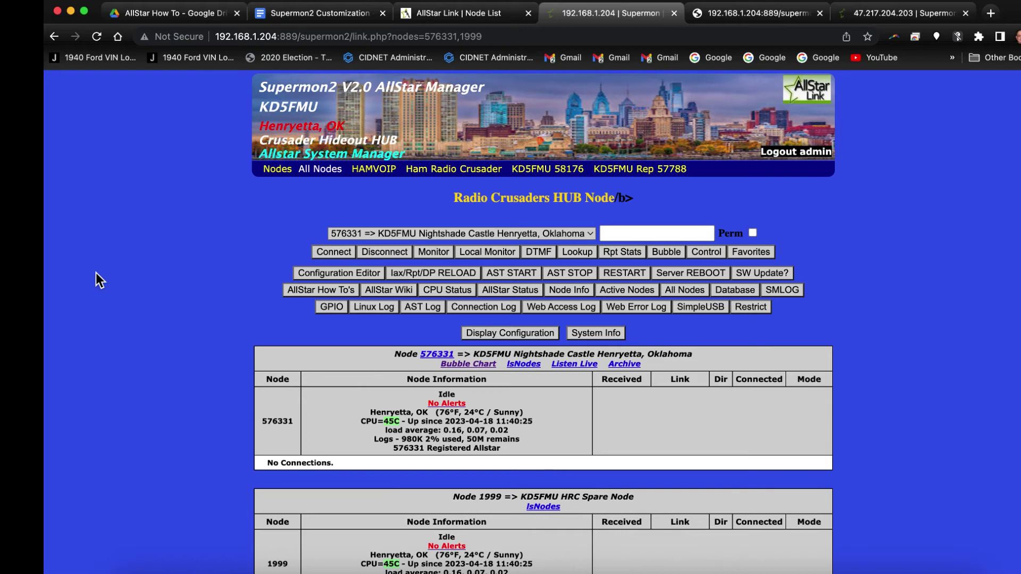
pyautogui.click(729, 14)
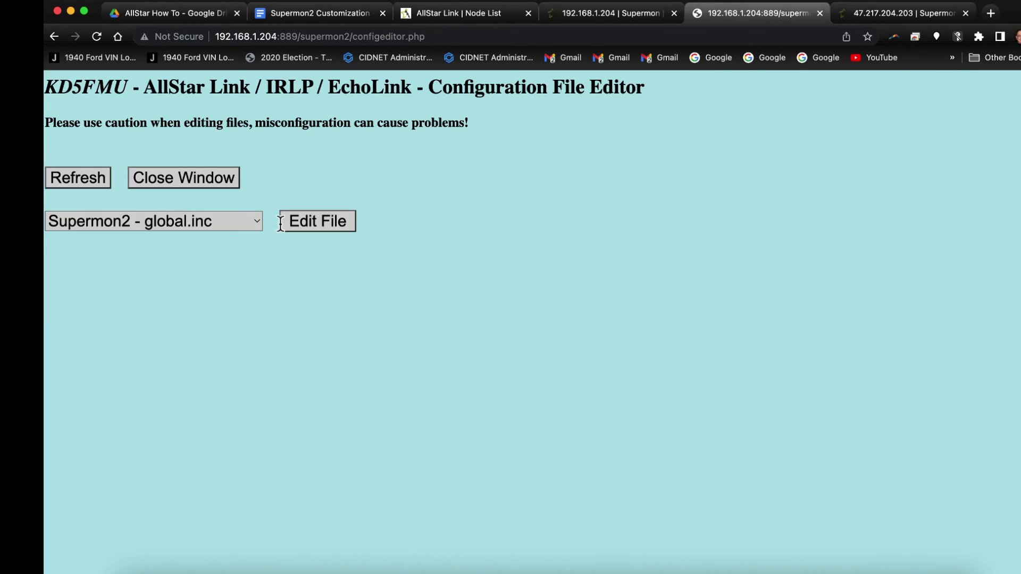
# Repair the </b> closing tag, restore 'Ham' before 'Radio', and save global.inc.
pyautogui.click(296, 224)
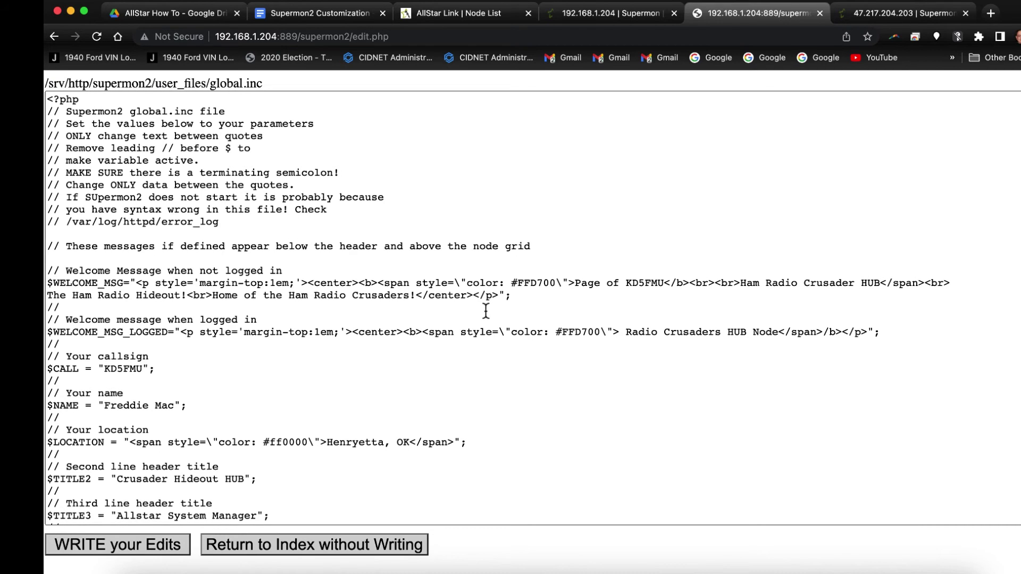
pyautogui.click(823, 334)
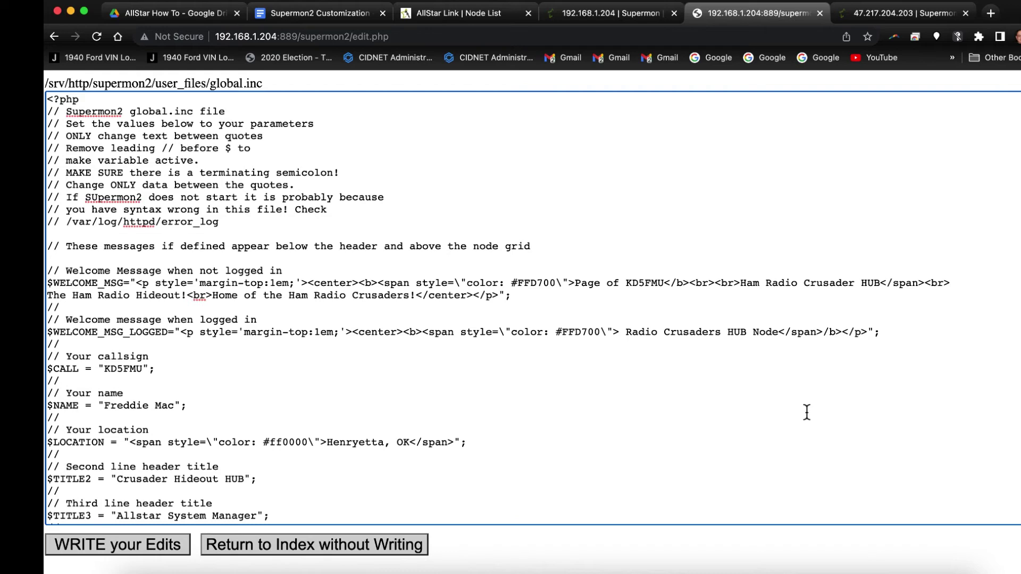
pyautogui.write('<')
pyautogui.click(625, 333)
pyautogui.press('BackSpace')
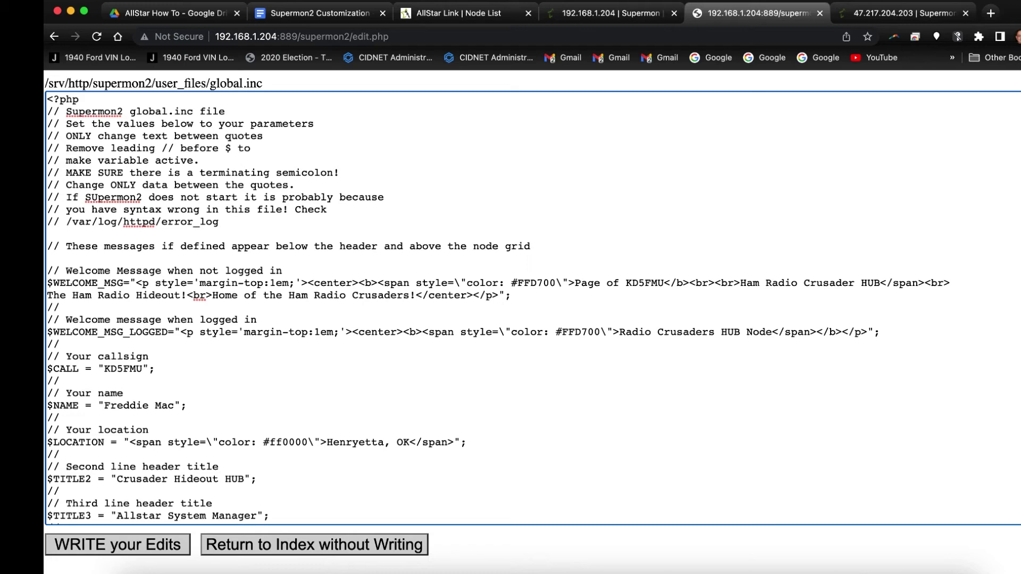
pyautogui.write('Hm')
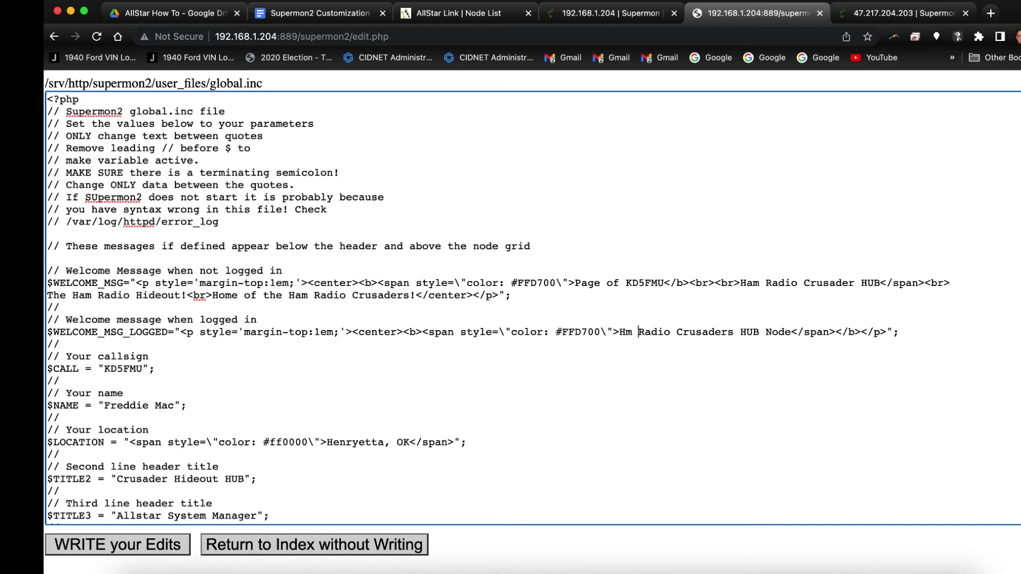
pyautogui.press('BackSpace')
pyautogui.press('BackSpace')
pyautogui.write('am')
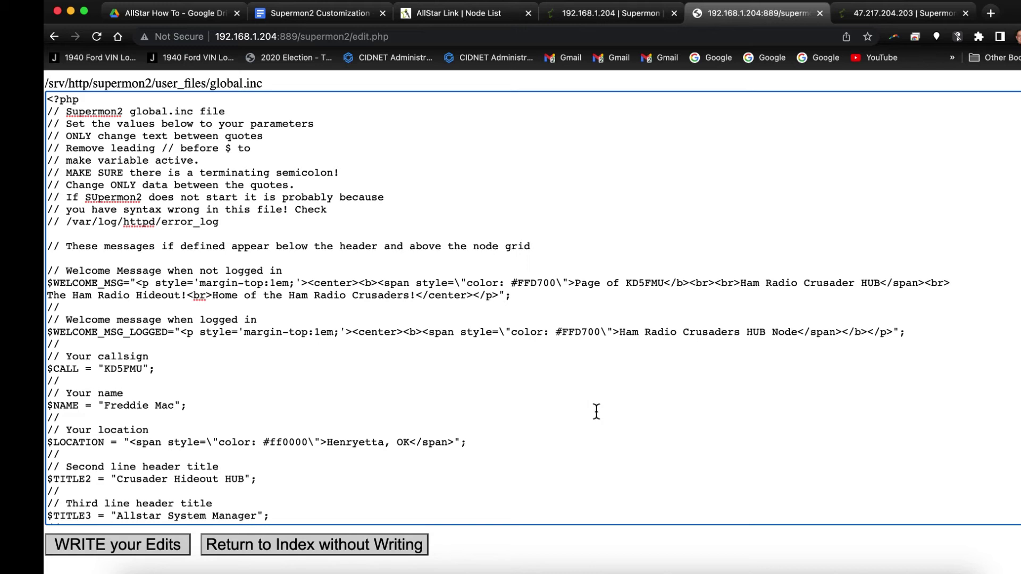
pyautogui.click(128, 544)
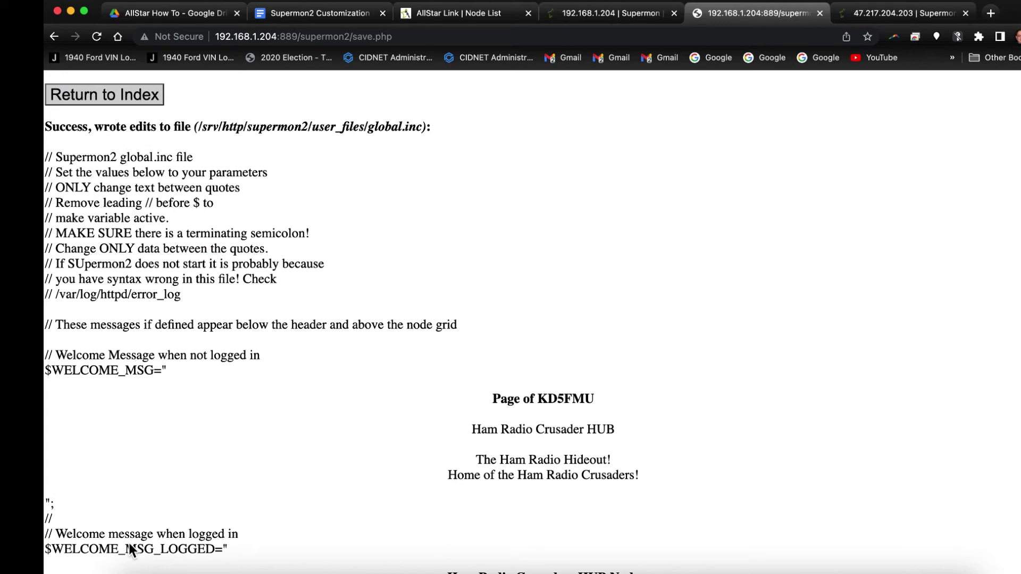
# Log out on the Supermon node page to check the gold callsign heading above black welcome lines.
pyautogui.click(138, 95)
pyautogui.click(592, 21)
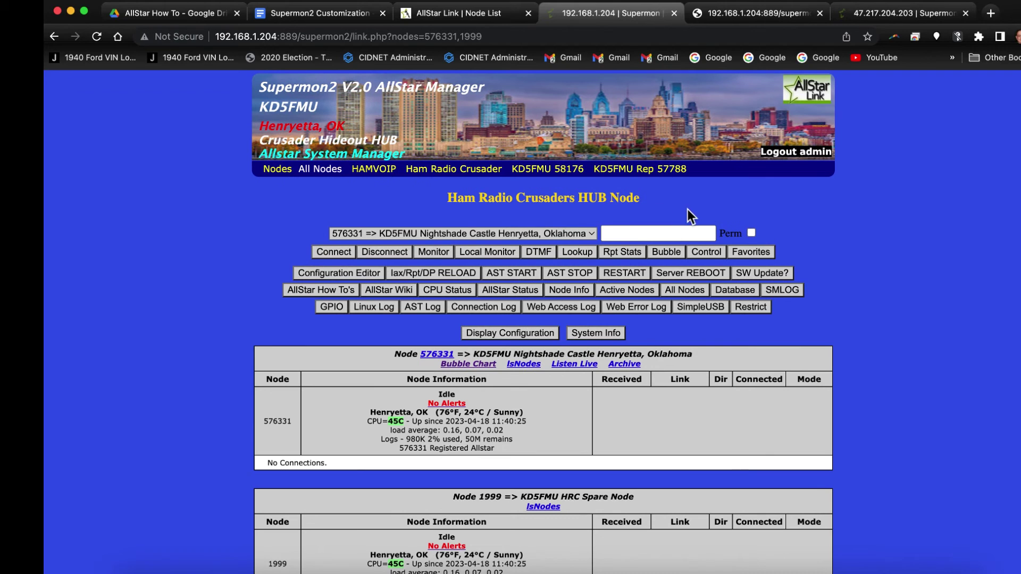
pyautogui.click(786, 161)
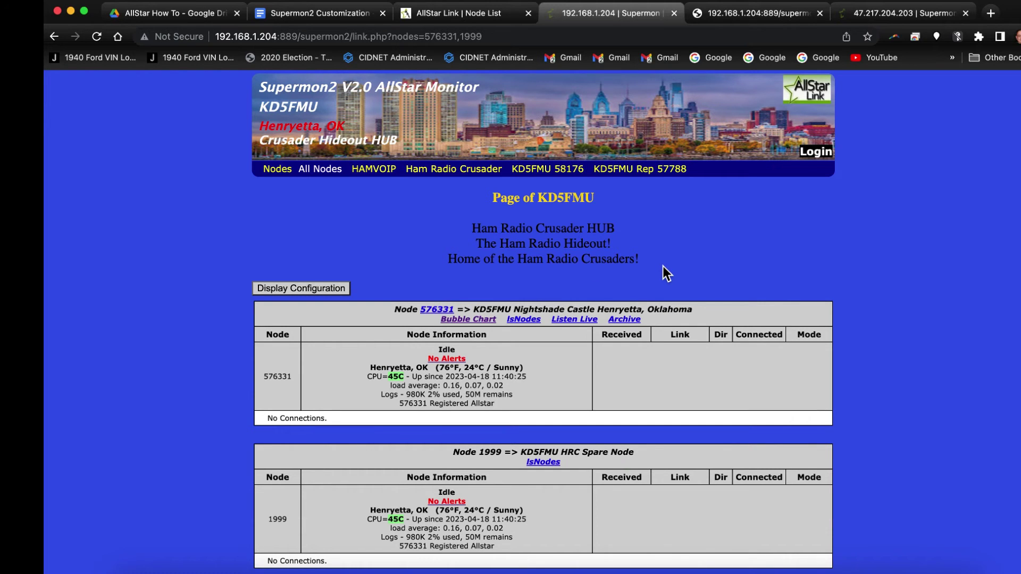
# Log back into the Supermon2 manager as admin with the account password.
pyautogui.click(813, 153)
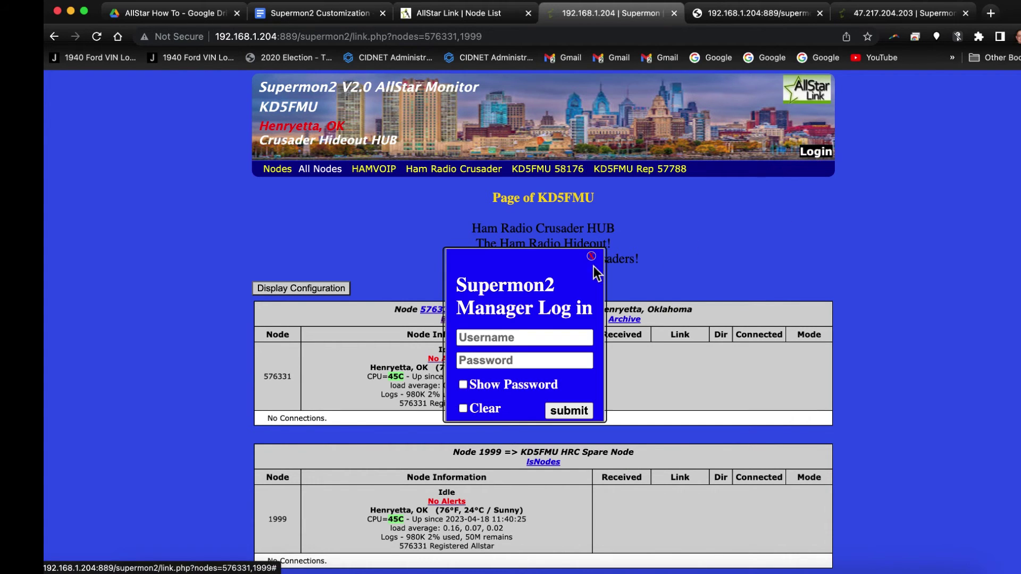
pyautogui.click(499, 339)
pyautogui.write('admin')
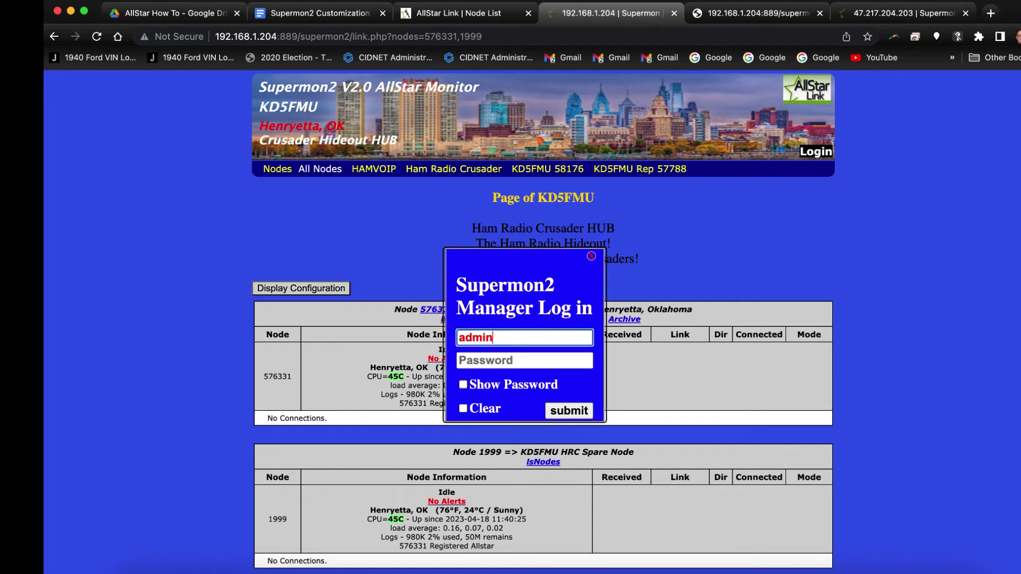
pyautogui.press('Tab')
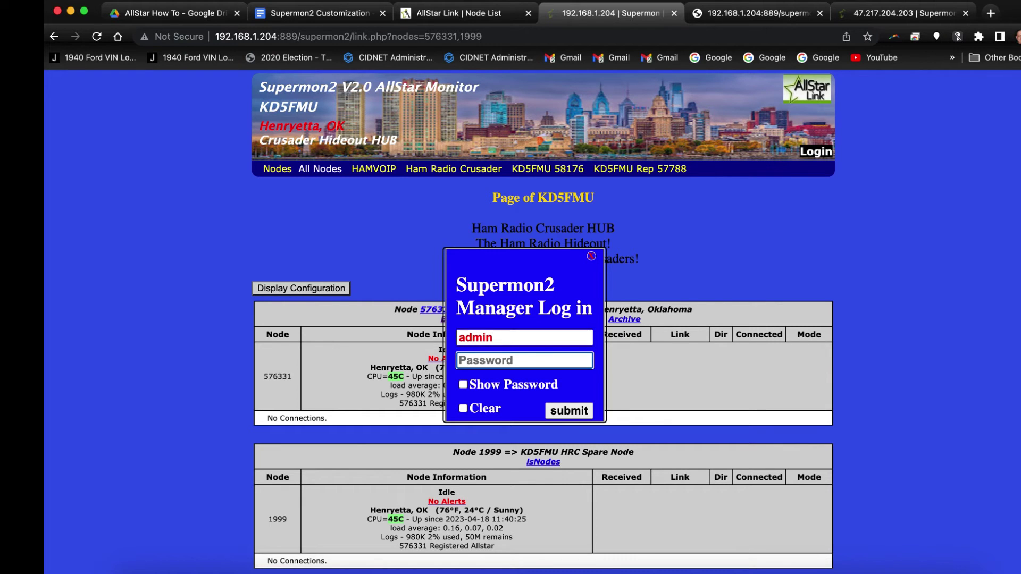
pyautogui.write('•••••••••')
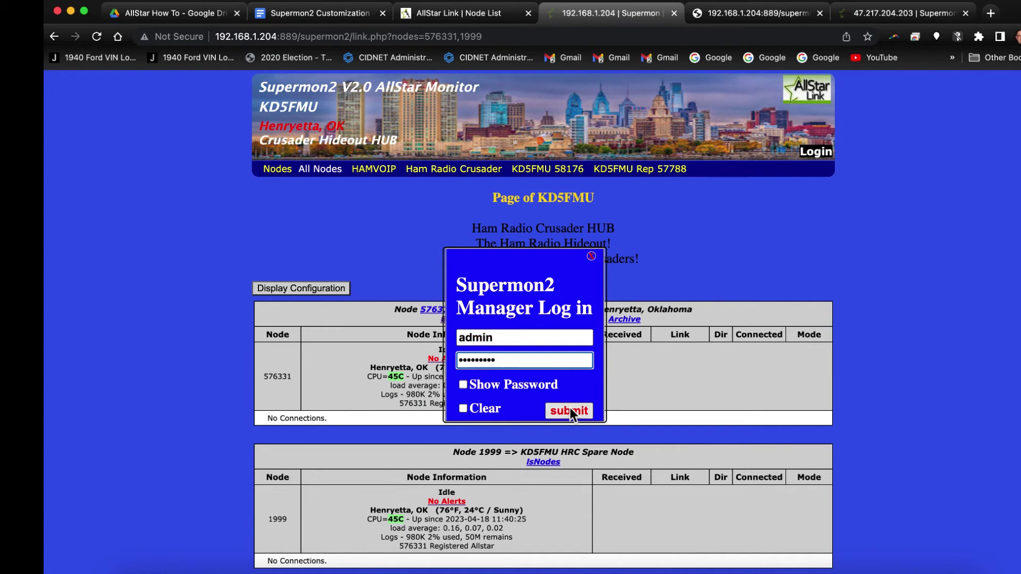
pyautogui.click(570, 408)
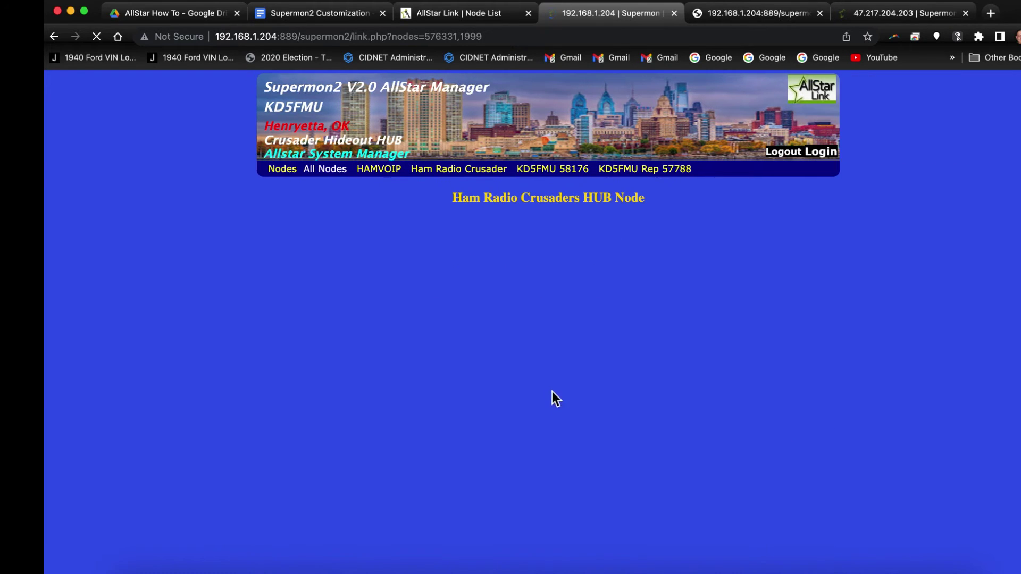
# Copy the #FFD700 gold span opening tag onto the start of the second welcome line.
pyautogui.click(819, 13)
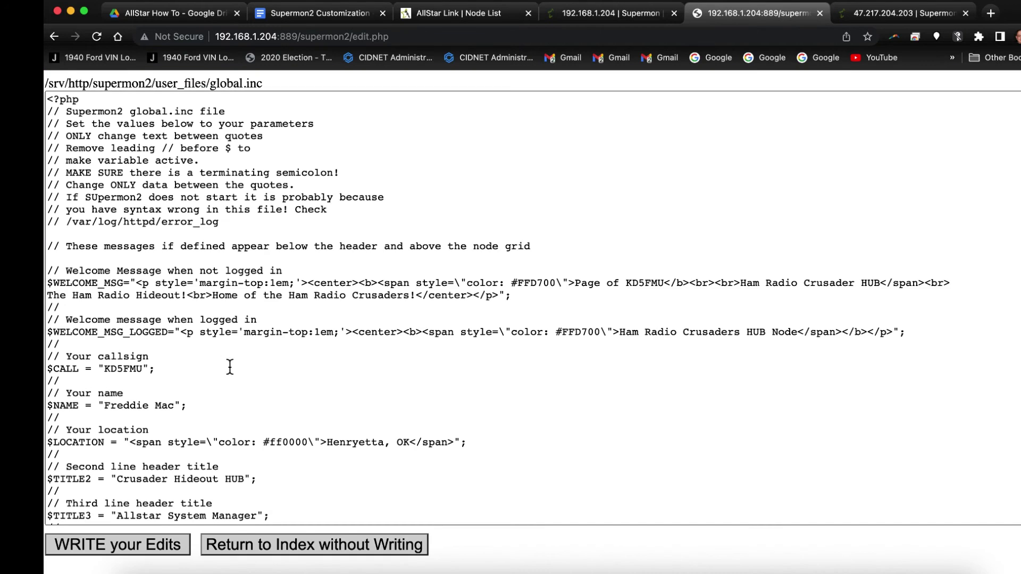
pyautogui.moveTo(377, 283); pyautogui.dragTo(575, 283)
pyautogui.rightClick(556, 285)
pyautogui.click(586, 378)
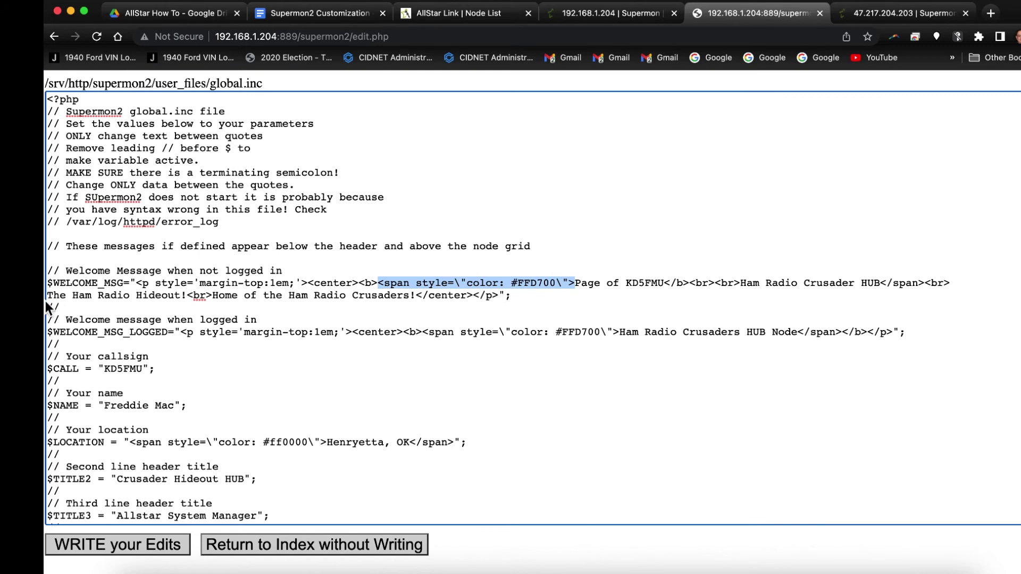
pyautogui.rightClick(46, 301)
pyautogui.click(200, 331)
pyautogui.press('Delete')
# Add a closing </span> tag after 'Ham Radio Hideout!'.
pyautogui.moveTo(841, 333); pyautogui.dragTo(798, 333)
pyautogui.rightClick(806, 332)
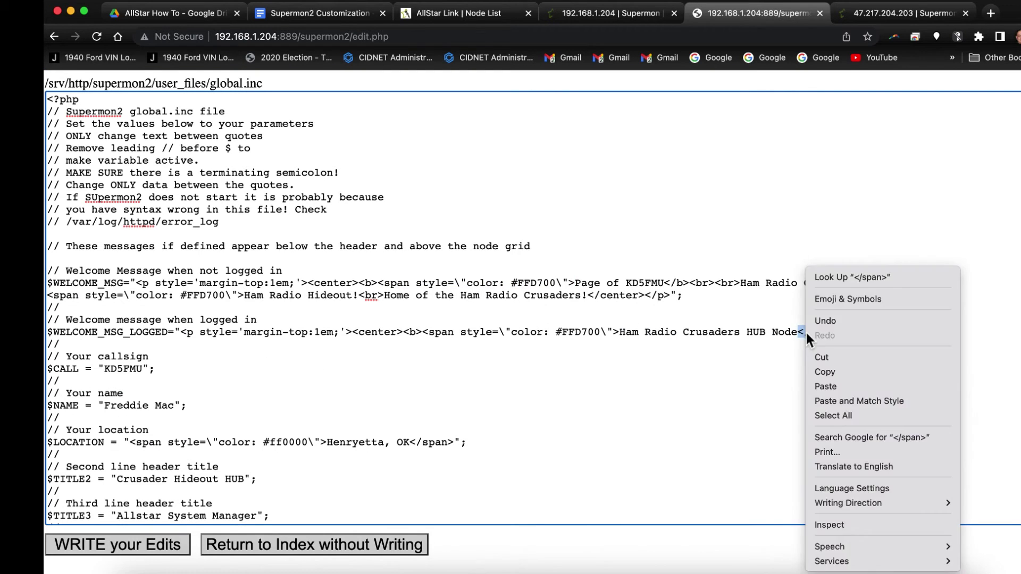
pyautogui.click(814, 357)
pyautogui.rightClick(358, 296)
pyautogui.click(388, 367)
# Wrap 'Home of the Ham Radio Crusaders!' in the gold span, closing it after the center tag.
pyautogui.moveTo(48, 296); pyautogui.dragTo(241, 296)
pyautogui.rightClick(245, 295)
pyautogui.click(277, 352)
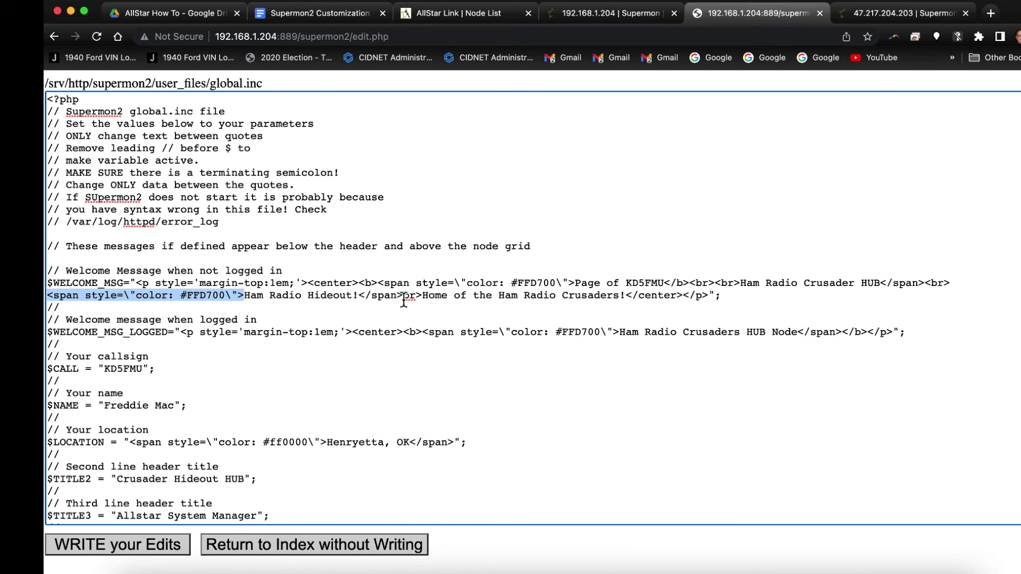
pyautogui.click(404, 299)
pyautogui.press('super+v')
pyautogui.moveTo(359, 295); pyautogui.dragTo(410, 296)
pyautogui.rightClick(384, 296)
pyautogui.click(417, 358)
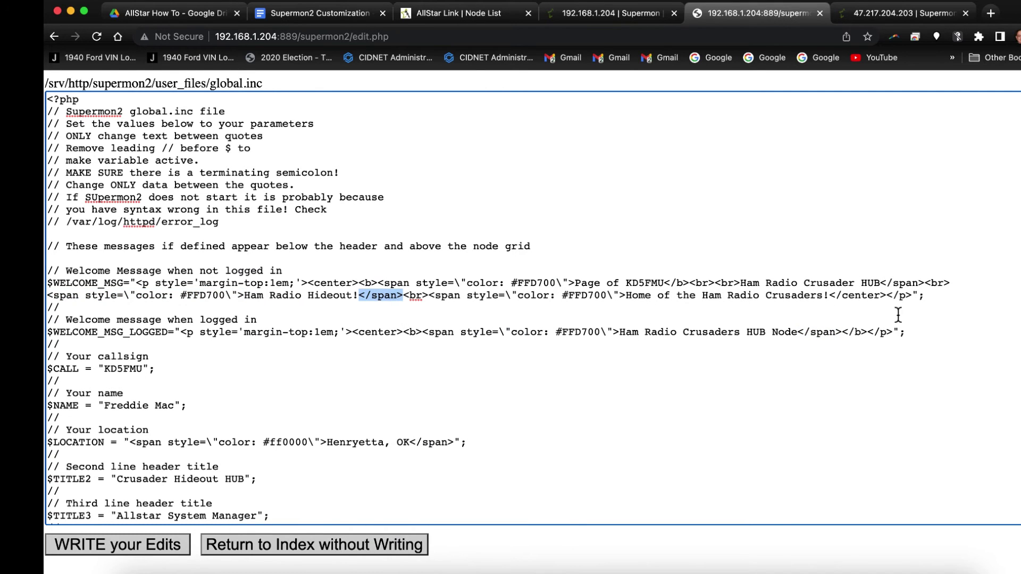
pyautogui.click(885, 296)
pyautogui.press('super+v')
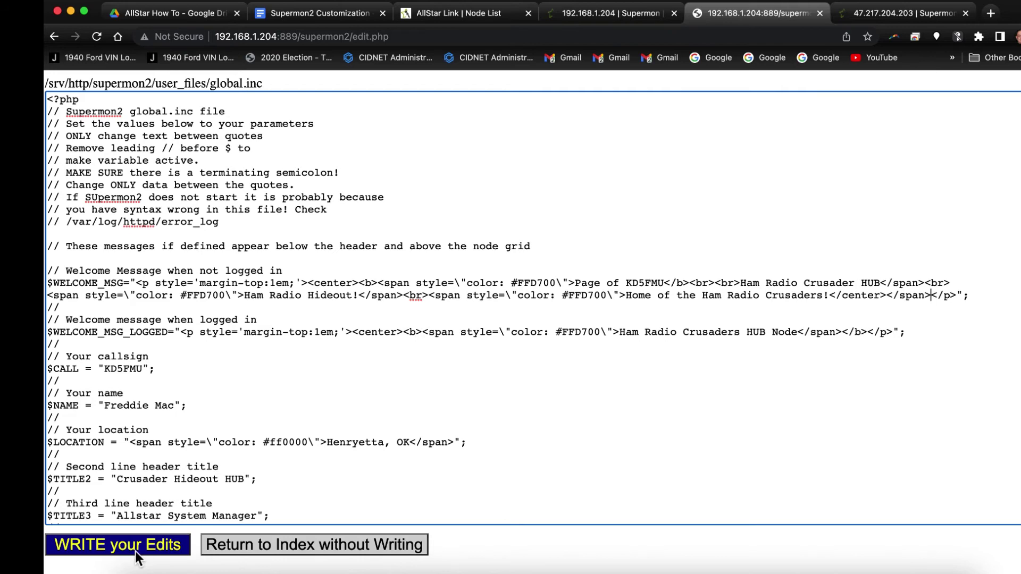
# Save global.inc and go back to the Supermon2 node page.
pyautogui.click(135, 552)
pyautogui.click(98, 101)
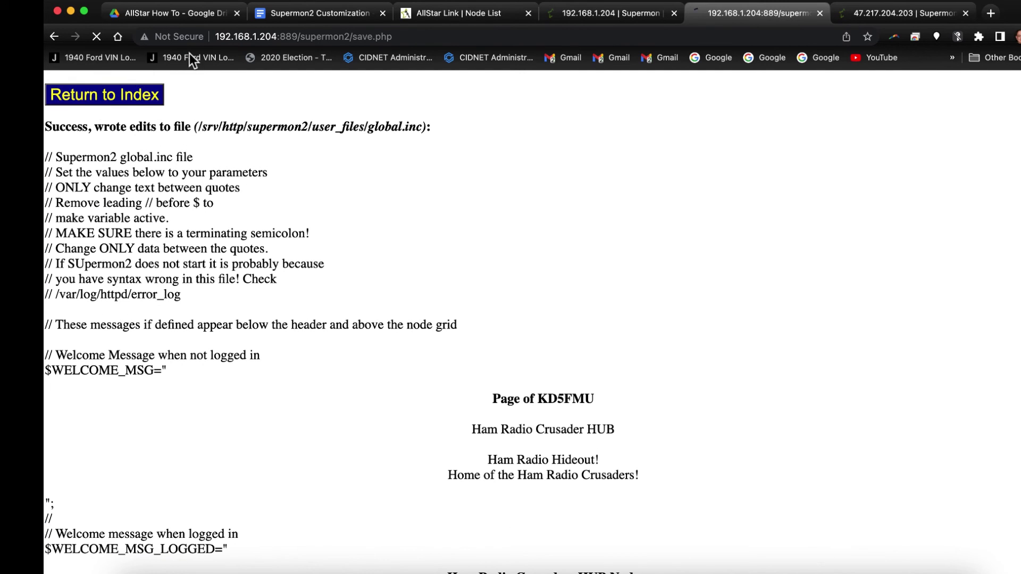
pyautogui.click(606, 5)
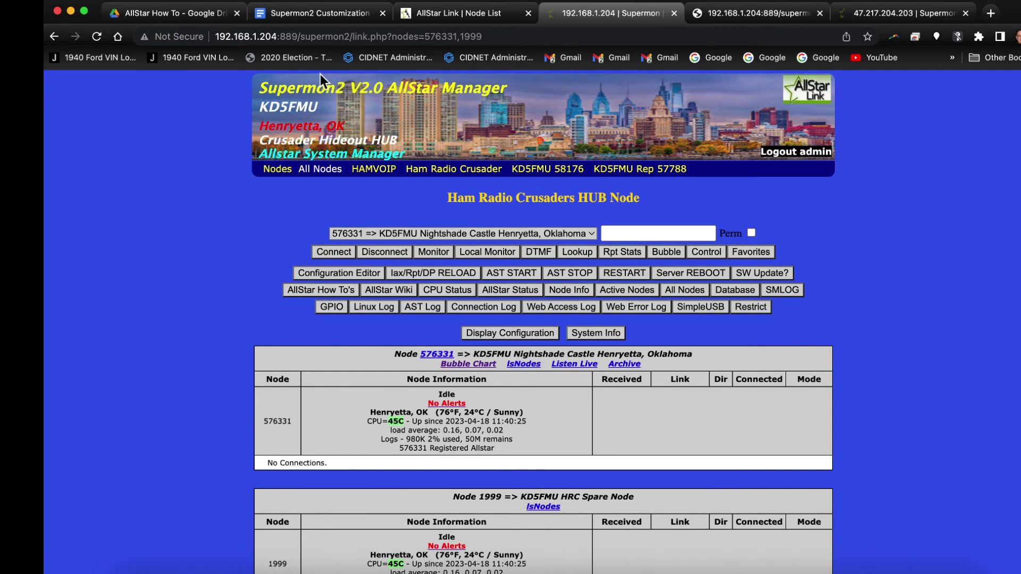
# Reload the node page, log out, and check the logged-out welcome colours.
pyautogui.click(97, 37)
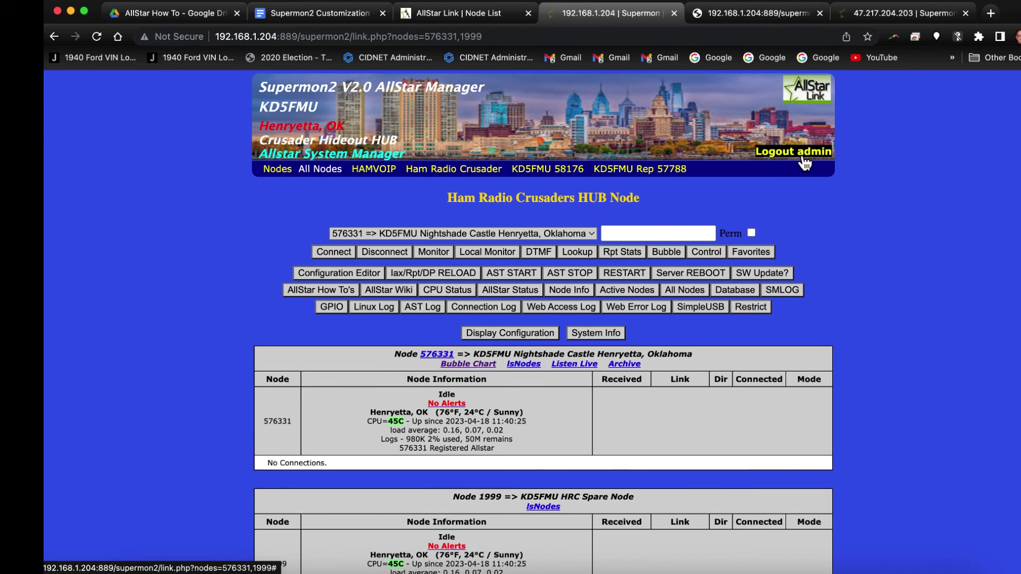
pyautogui.click(804, 159)
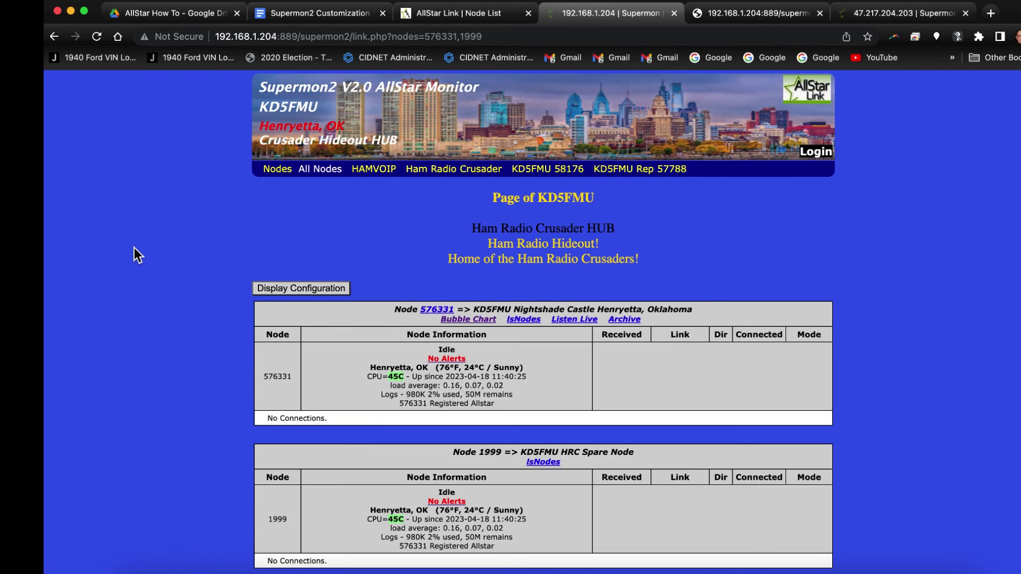
pyautogui.click(96, 38)
# Log back in as admin with the account password.
pyautogui.click(825, 158)
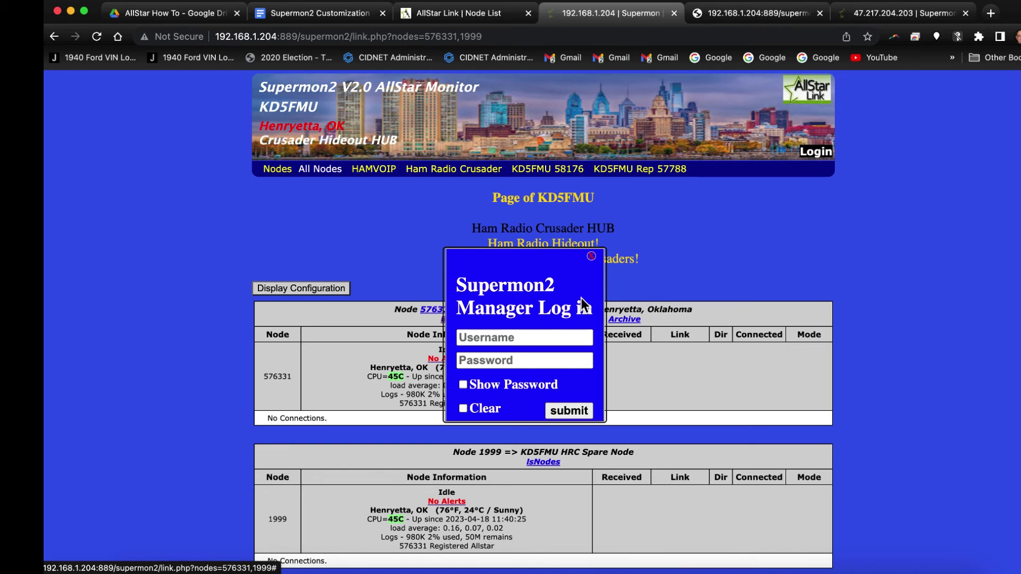
pyautogui.click(510, 339)
pyautogui.write('admin')
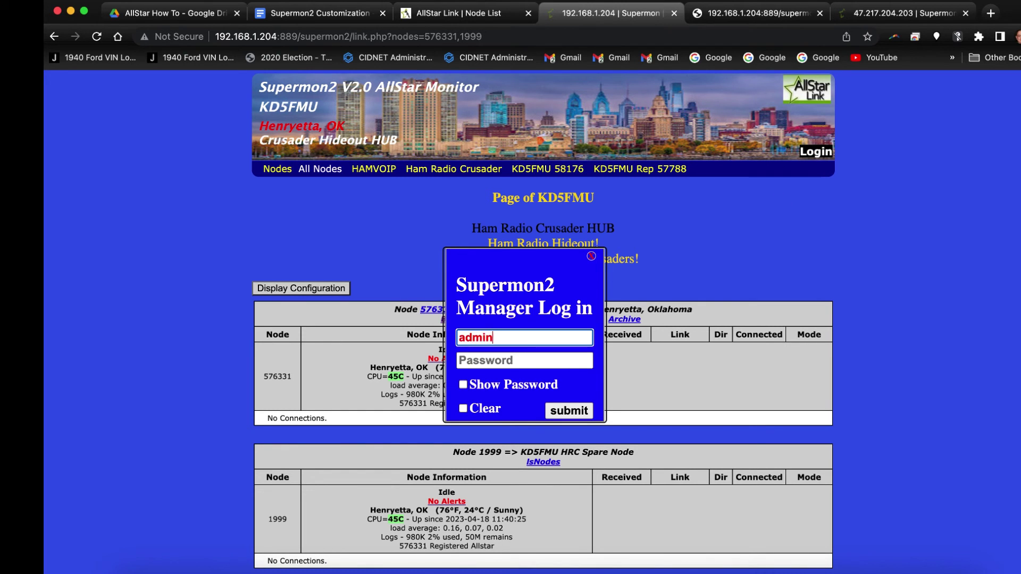
pyautogui.press('Tab')
pyautogui.write('**')
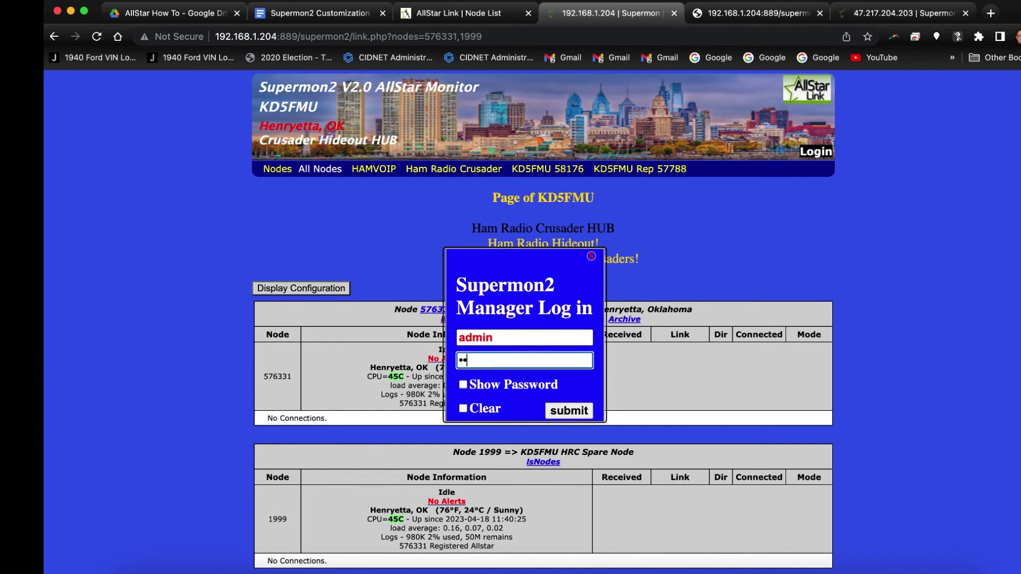
pyautogui.write('*******')
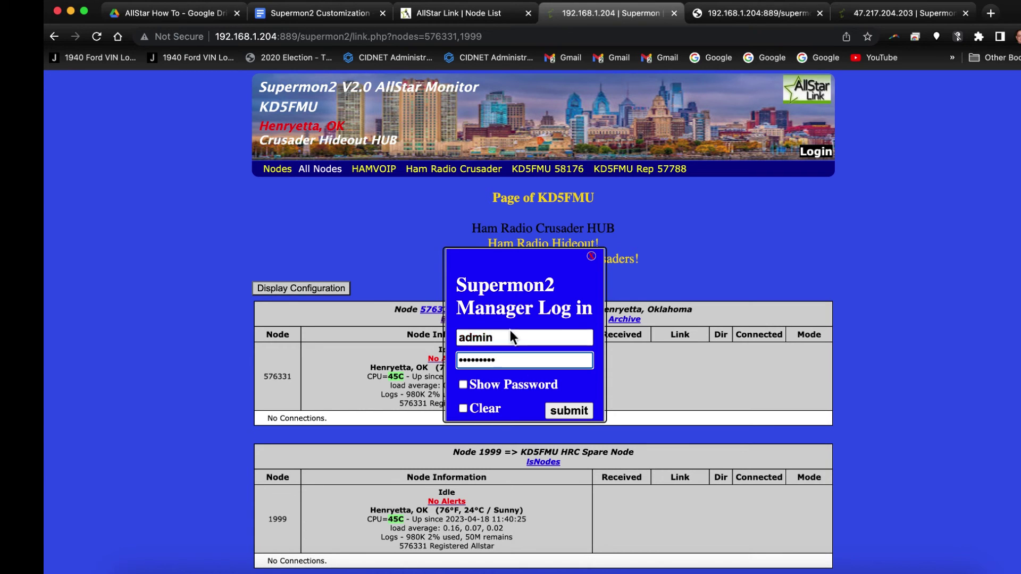
pyautogui.click(572, 414)
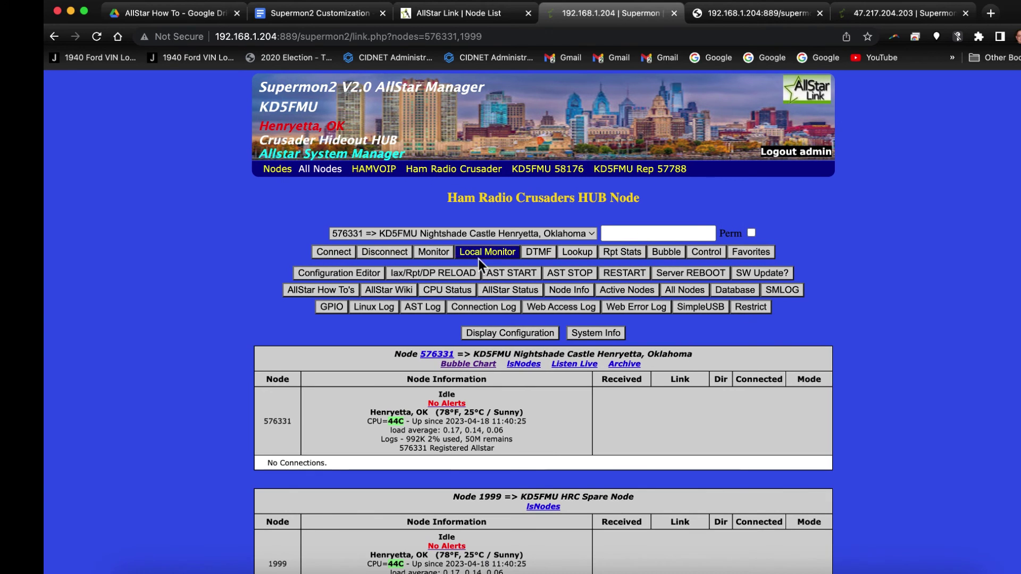
# Reopen global.inc in the Configuration File Editor, replacing the old editor tab.
pyautogui.click(819, 13)
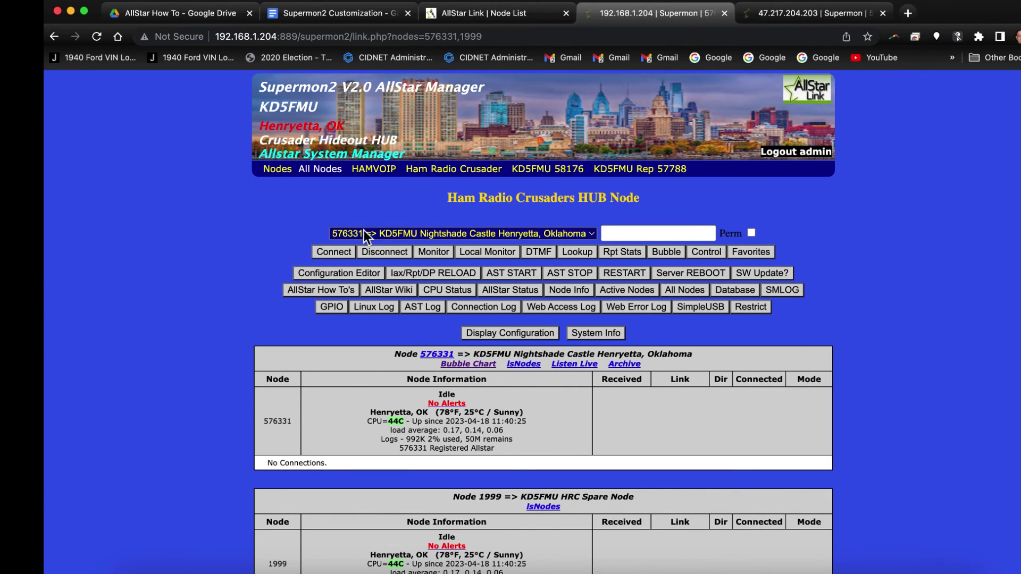
pyautogui.click(349, 274)
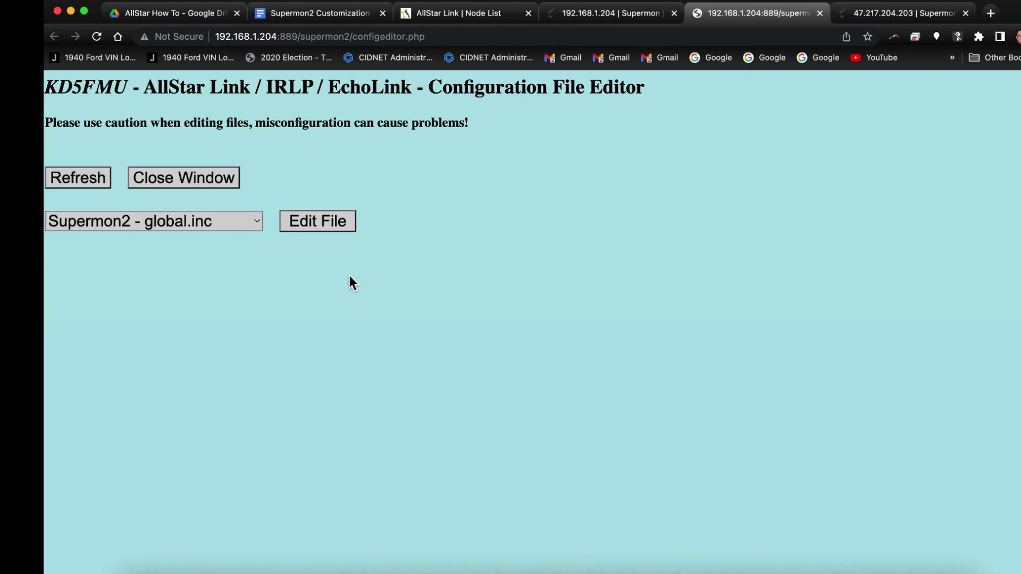
pyautogui.click(306, 227)
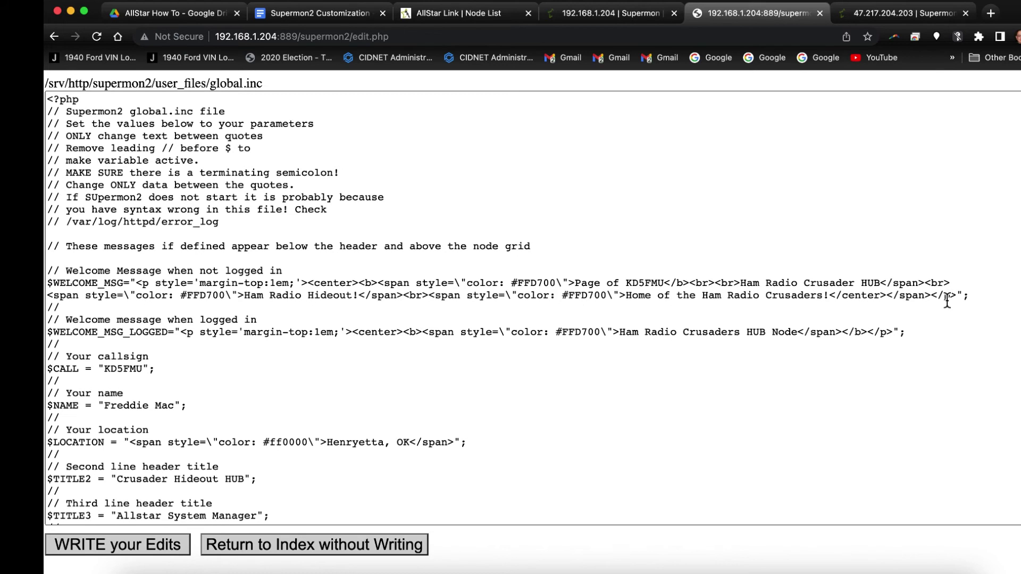
# Copy the #FFD700 gold span opening tag from the second welcome line.
pyautogui.click(240, 301)
pyautogui.moveTo(240, 301); pyautogui.dragTo(48, 300)
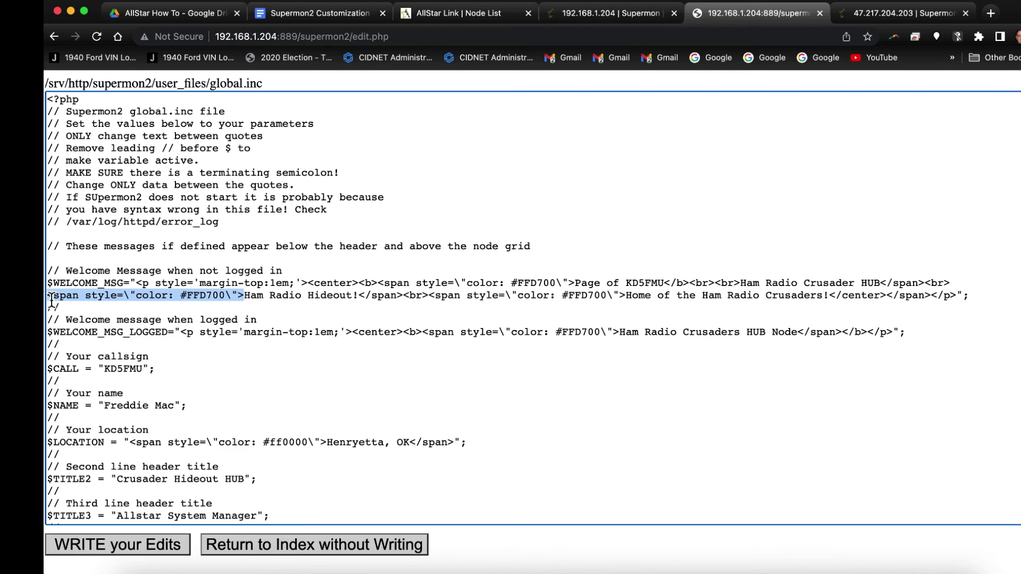
pyautogui.rightClick(52, 298)
pyautogui.click(94, 372)
# Insert the gold span before 'Ham Radio Crusader HUB', restore 'Ham', and save global.inc.
pyautogui.click(743, 284)
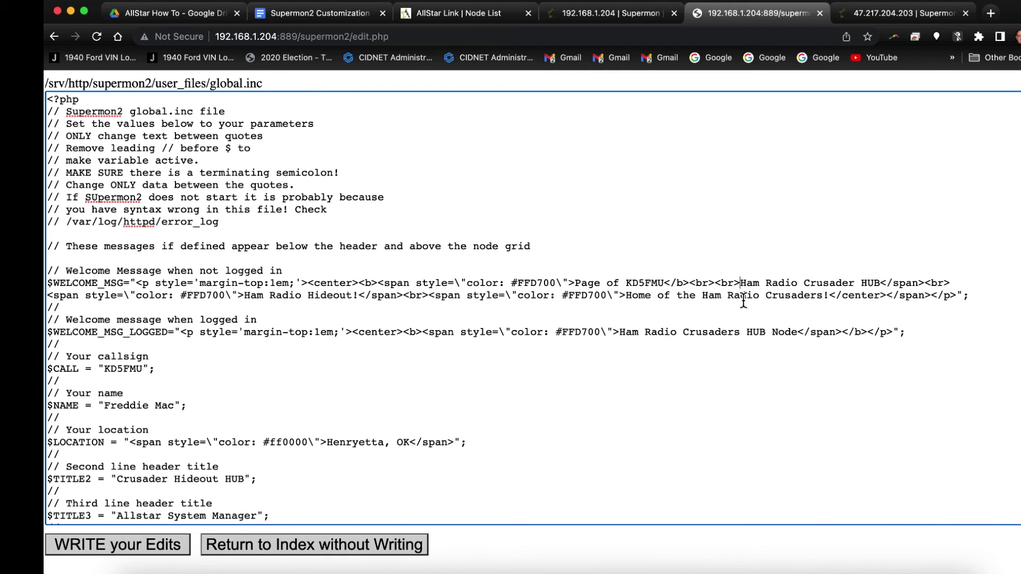
pyautogui.rightClick(742, 285)
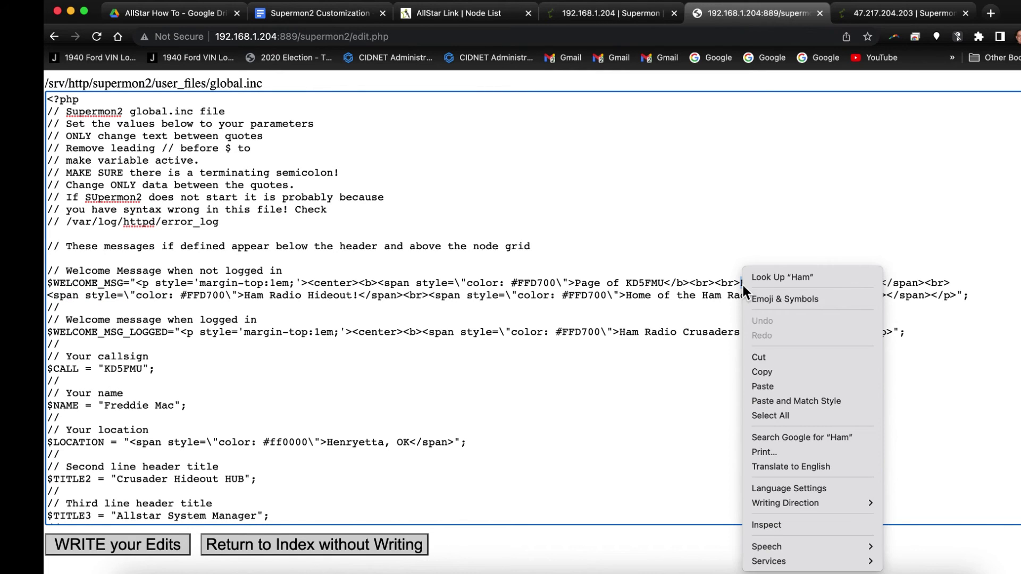
pyautogui.click(761, 385)
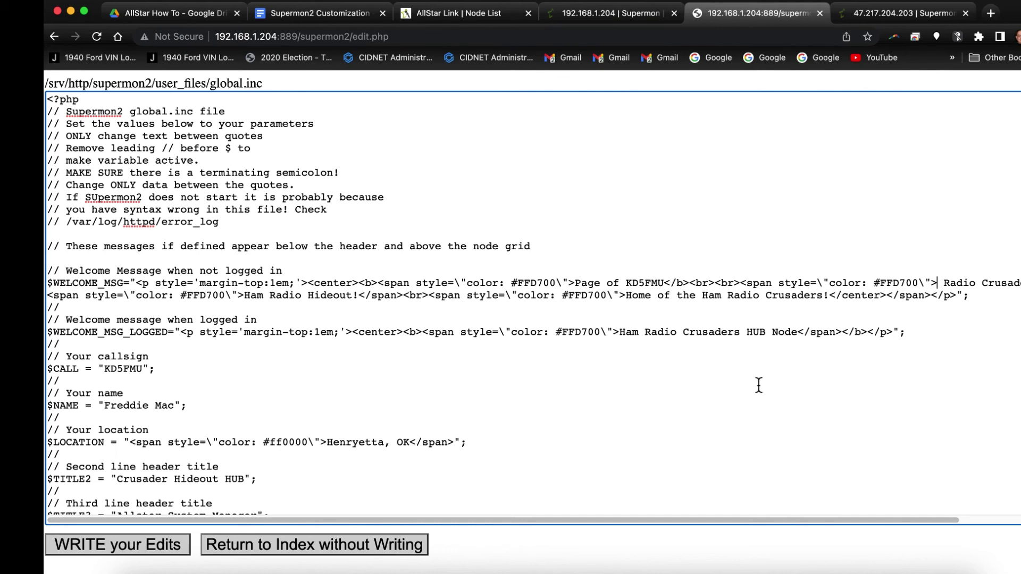
pyautogui.write('Ham')
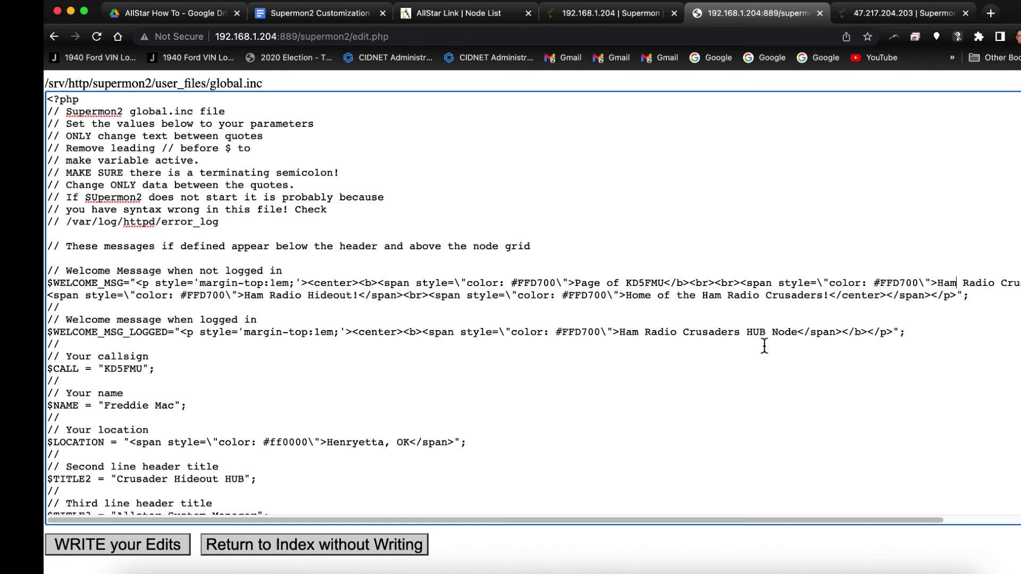
pyautogui.moveTo(746, 523); pyautogui.dragTo(907, 525)
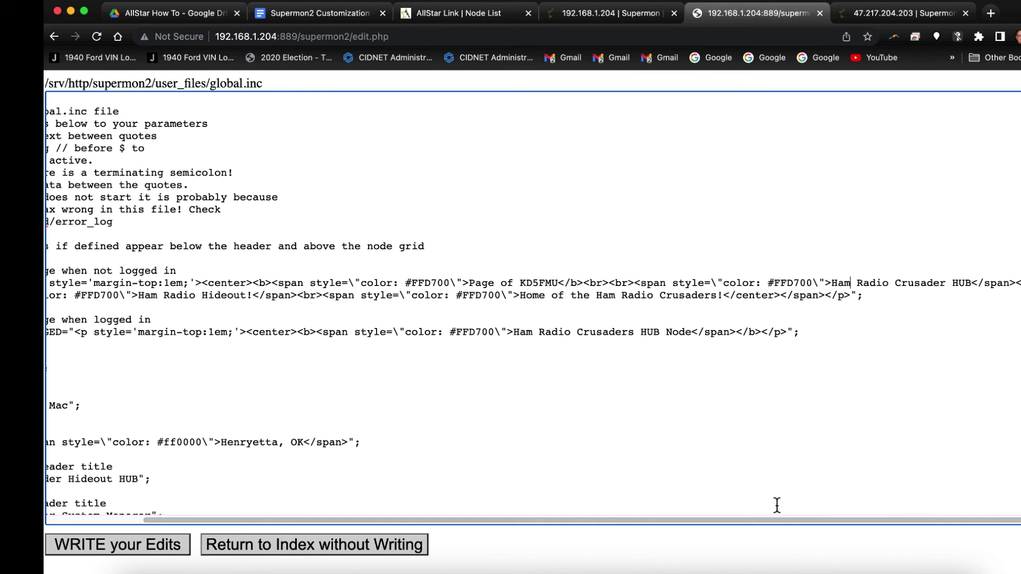
pyautogui.click(119, 545)
# Reload the node page and log out of admin to view the gold welcome lines.
pyautogui.click(142, 95)
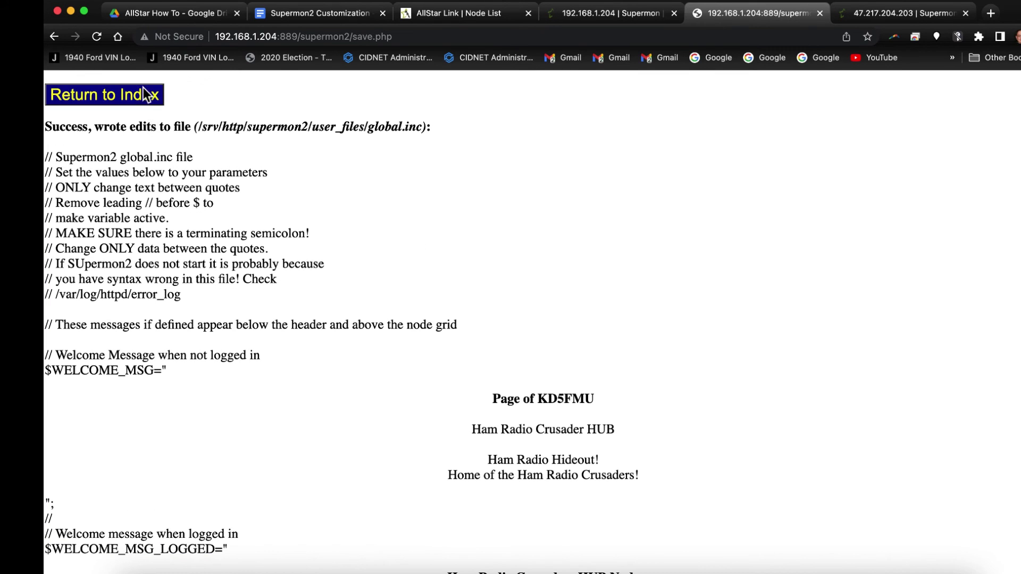
pyautogui.click(624, 18)
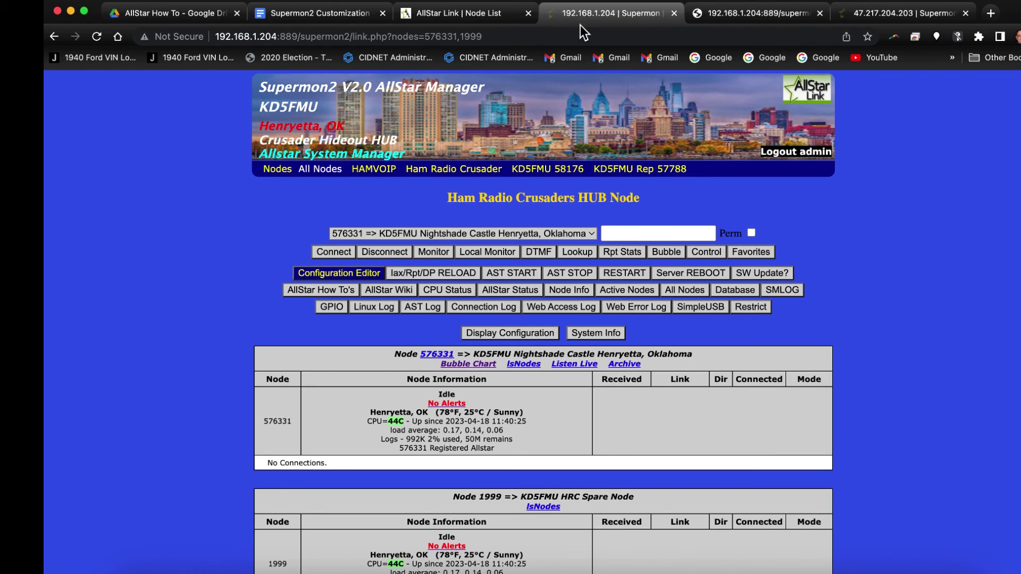
pyautogui.click(96, 36)
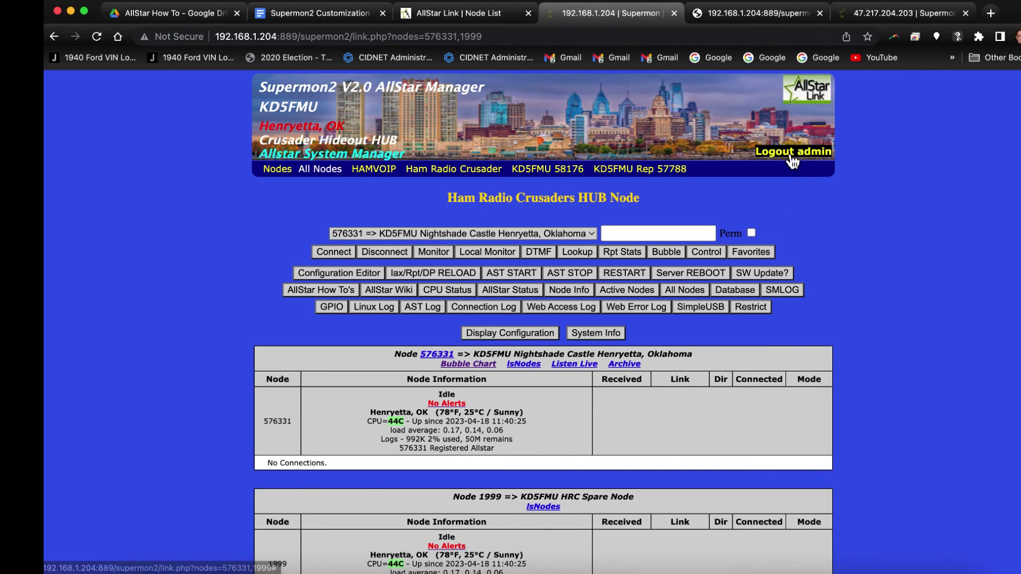
pyautogui.click(788, 151)
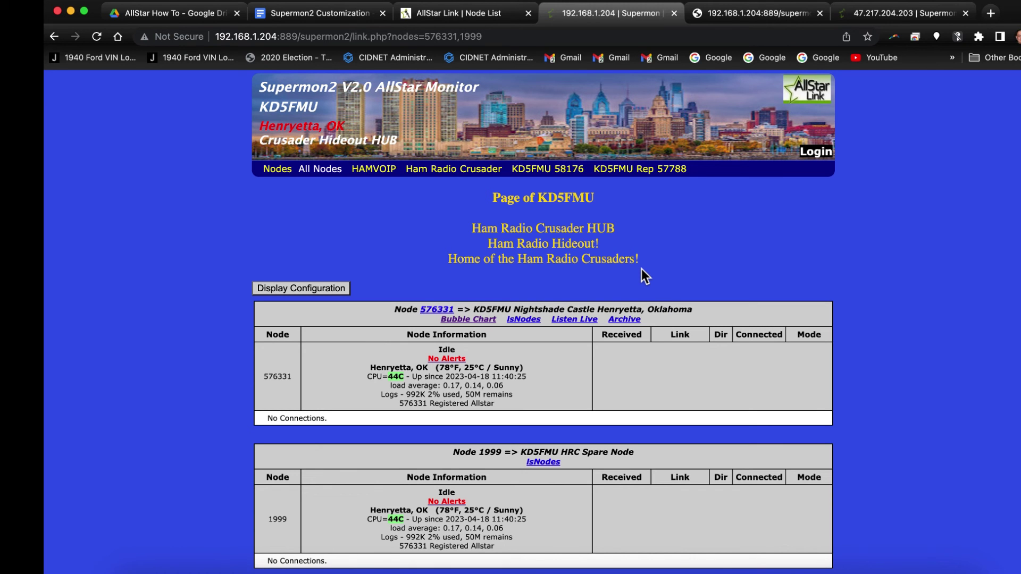
# Search 'html color' in a new tab and open the HTML Color Codes website.
pyautogui.click(990, 13)
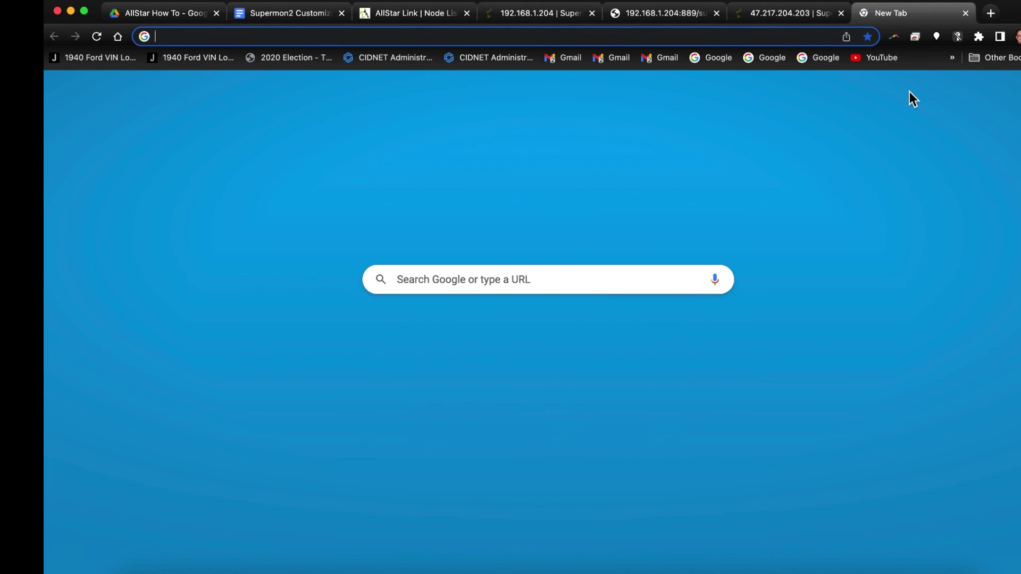
pyautogui.write('html ')
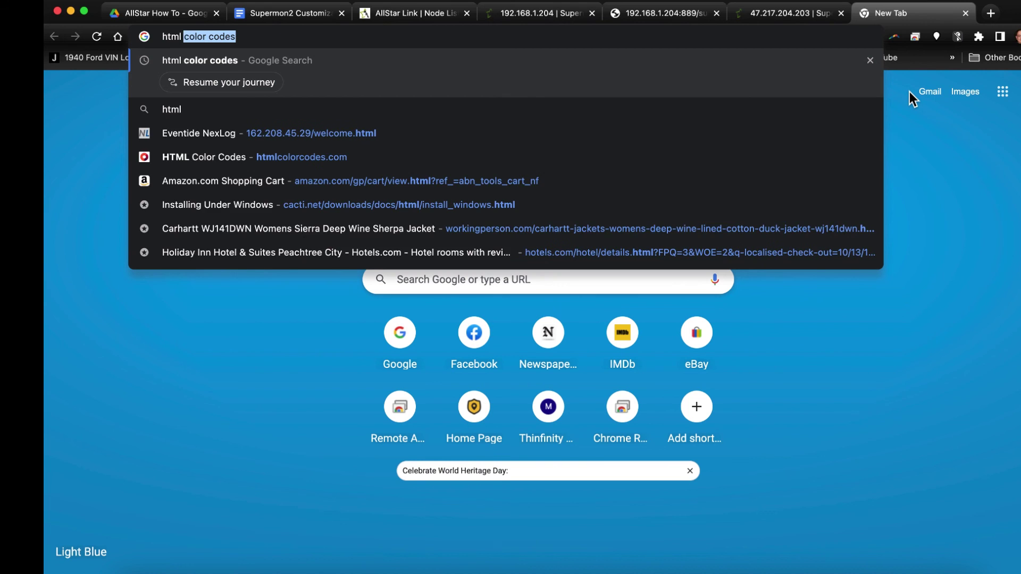
pyautogui.write('color')
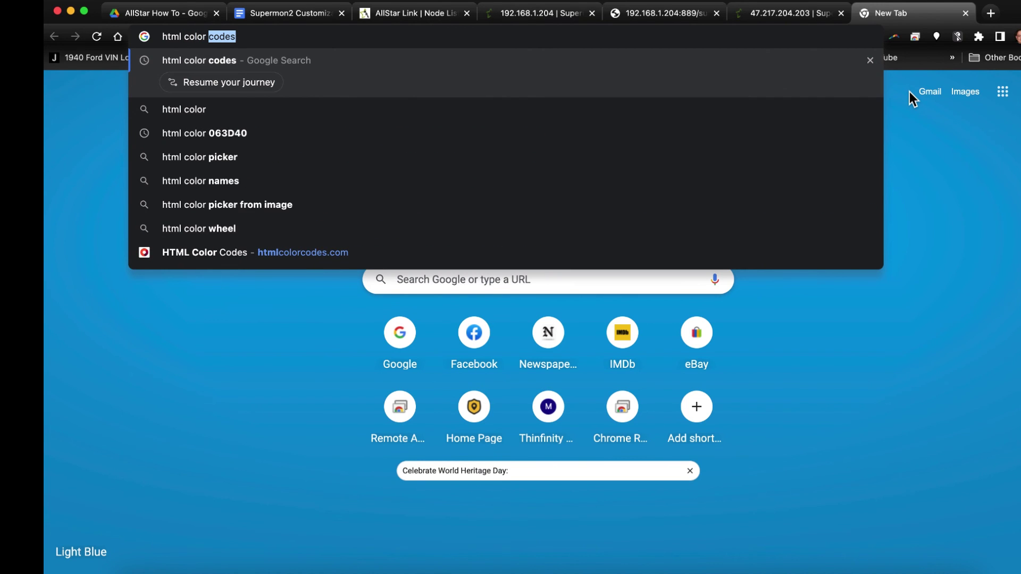
pyautogui.press('Return')
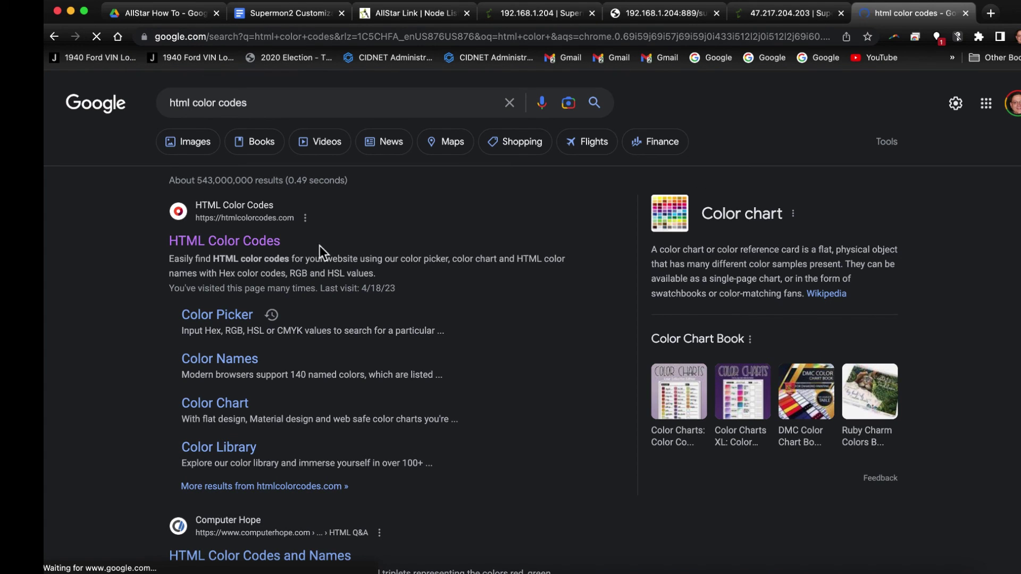
pyautogui.click(258, 244)
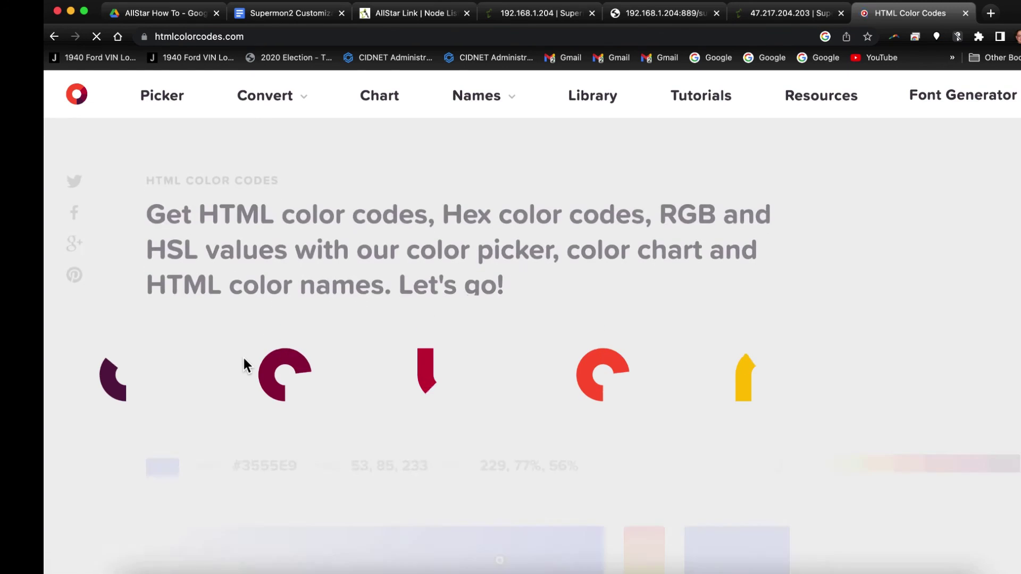
# Pick the bright green #31EF16 in the colour picker and copy its hex code.
pyautogui.scroll(-6, 260, 393)
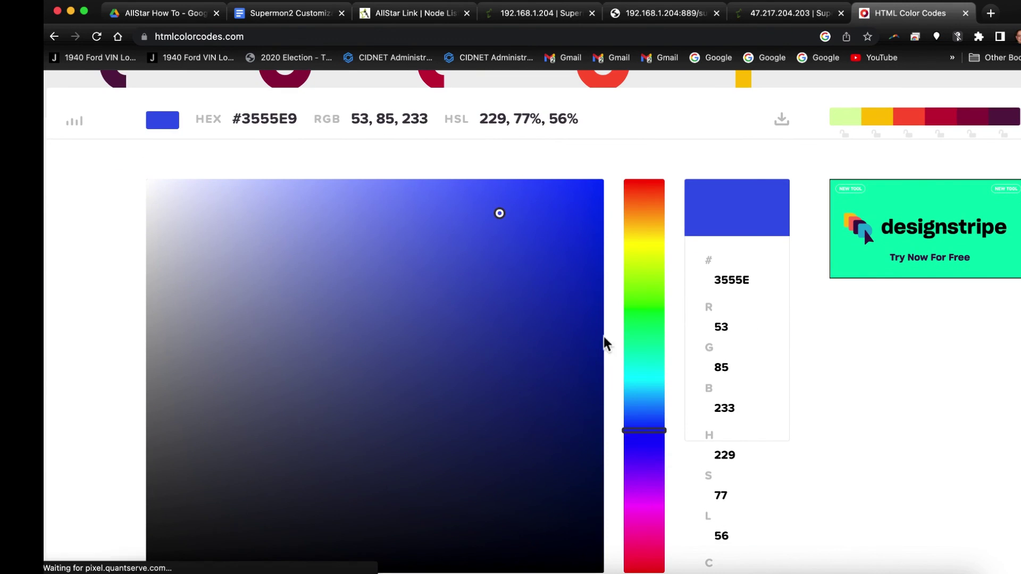
pyautogui.moveTo(640, 320); pyautogui.dragTo(628, 299)
pyautogui.click(564, 255)
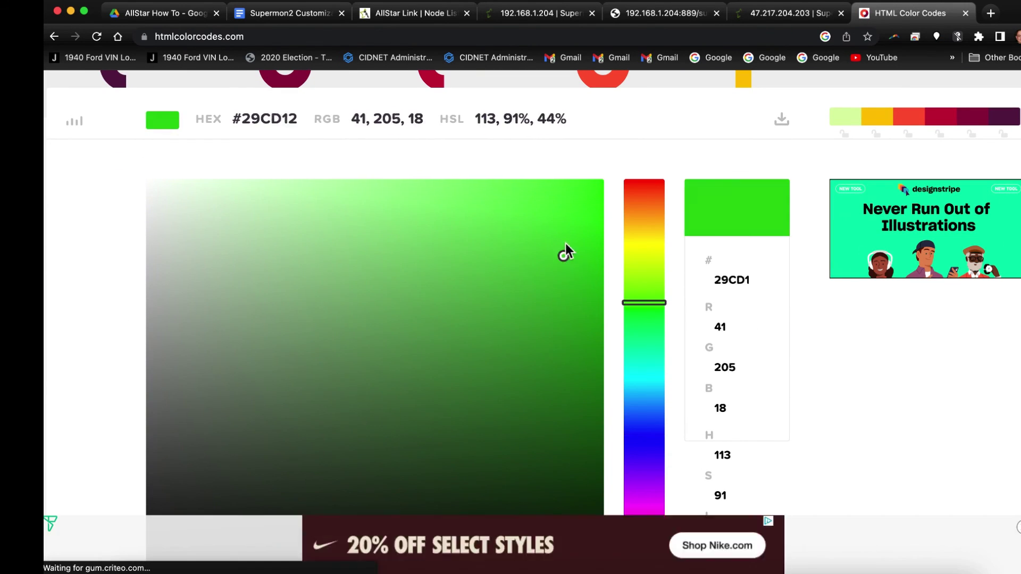
pyautogui.moveTo(566, 244); pyautogui.dragTo(561, 204)
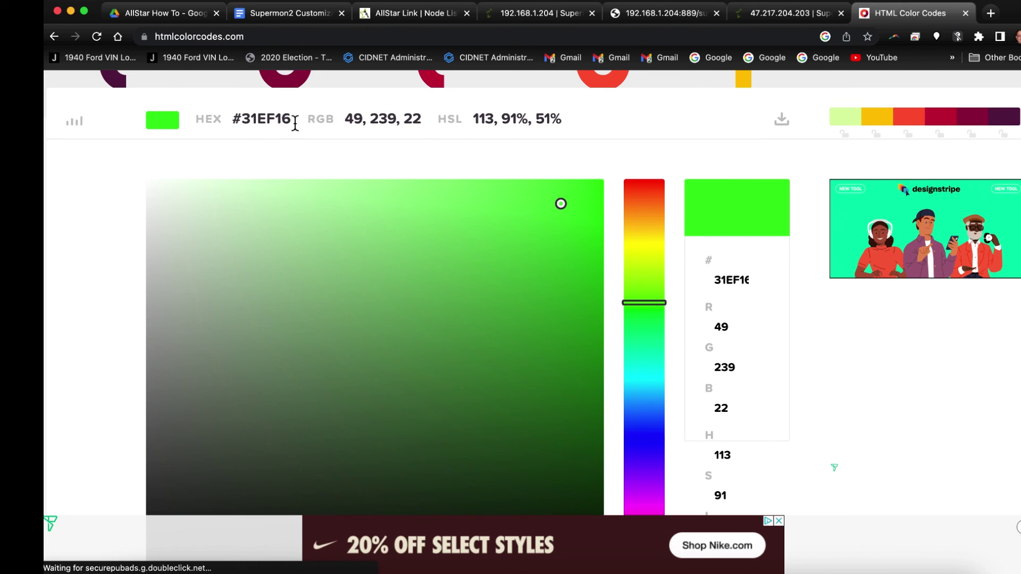
pyautogui.moveTo(295, 123); pyautogui.dragTo(237, 122)
pyautogui.rightClick(239, 122)
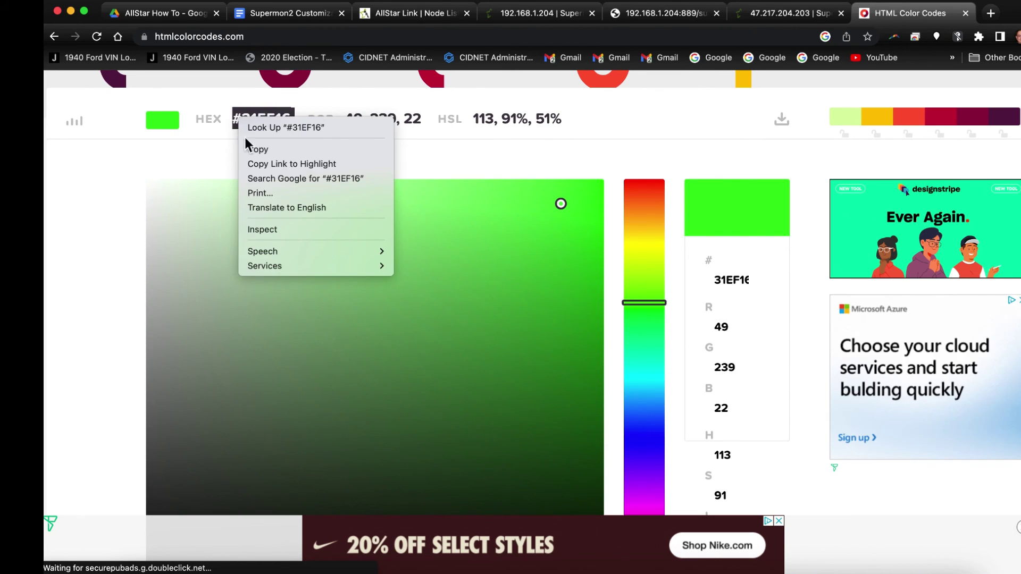
pyautogui.click(250, 150)
# Return to the Supermon2 page and close the old configuration file editor tab.
pyautogui.click(776, 16)
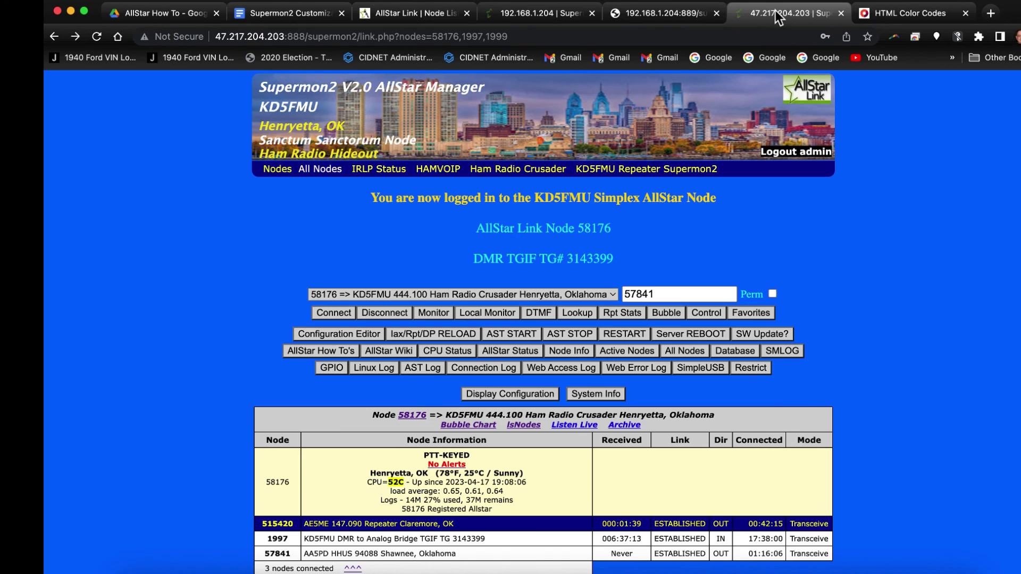
pyautogui.click(656, 15)
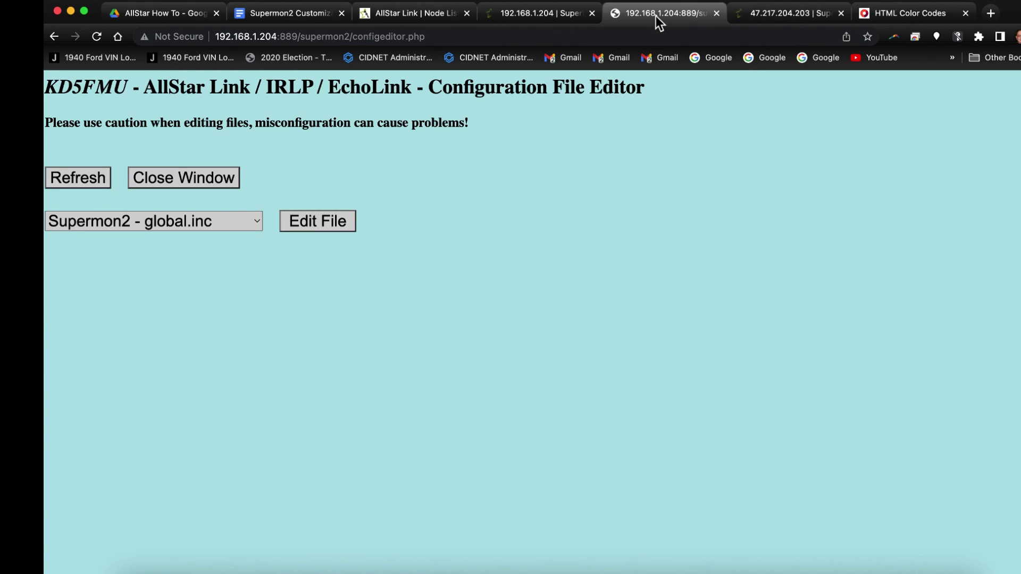
pyautogui.click(716, 15)
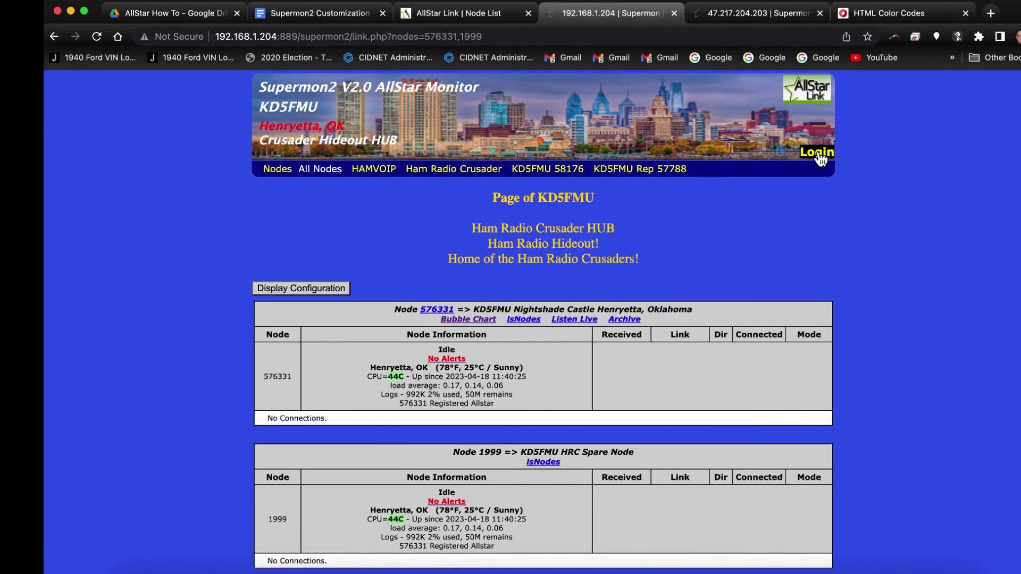
# Log in to the Supermon2 manager as admin with the account password.
pyautogui.click(816, 152)
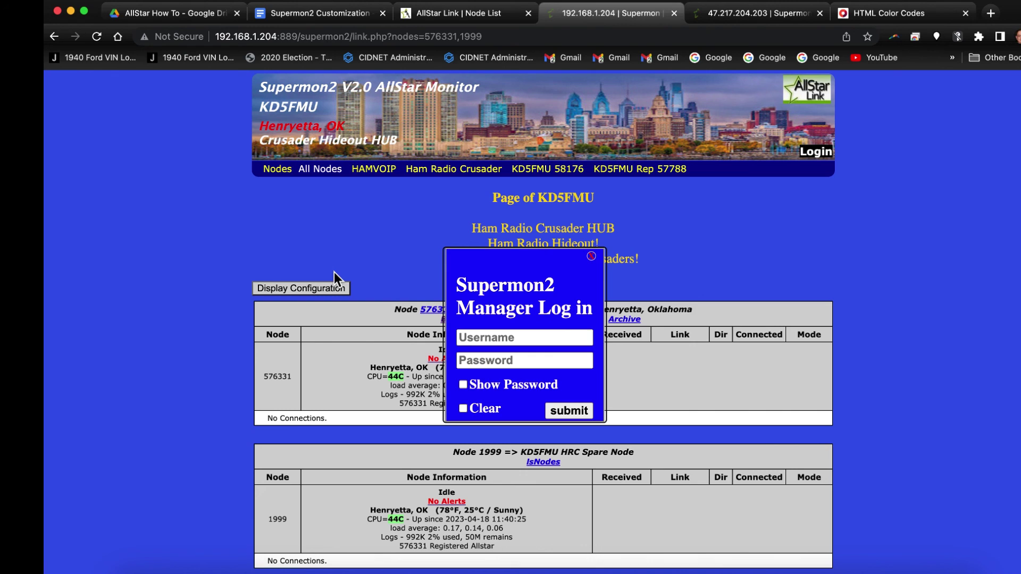
pyautogui.write('admin')
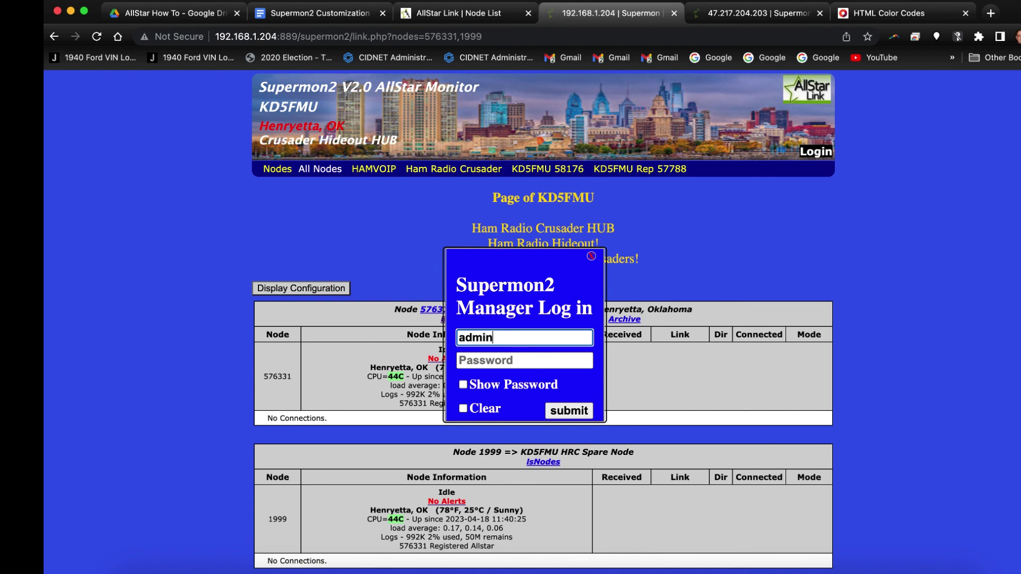
pyautogui.press('Tab')
pyautogui.write('********')
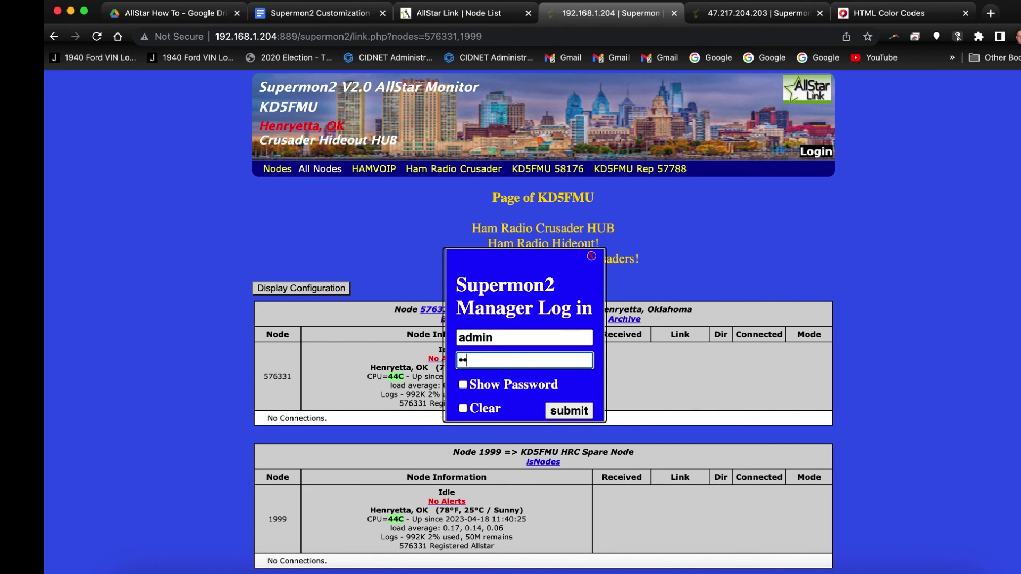
pyautogui.write('*')
pyautogui.click(573, 412)
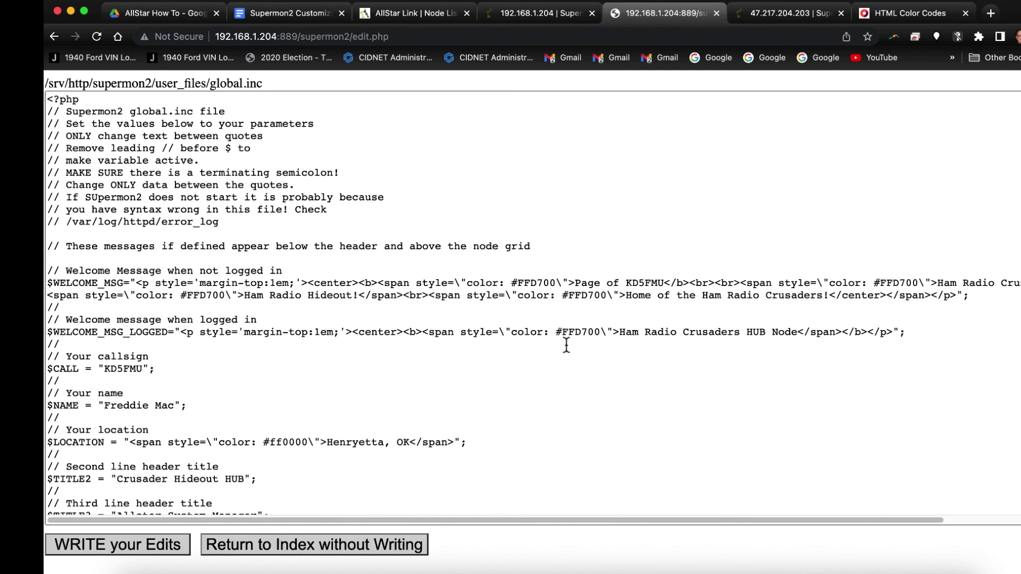
# Replace #FFD700 with #31EF16 in the logged-in welcome line and save global.inc.
pyautogui.click(602, 334)
pyautogui.moveTo(602, 334); pyautogui.dragTo(556, 335)
pyautogui.rightClick(557, 336)
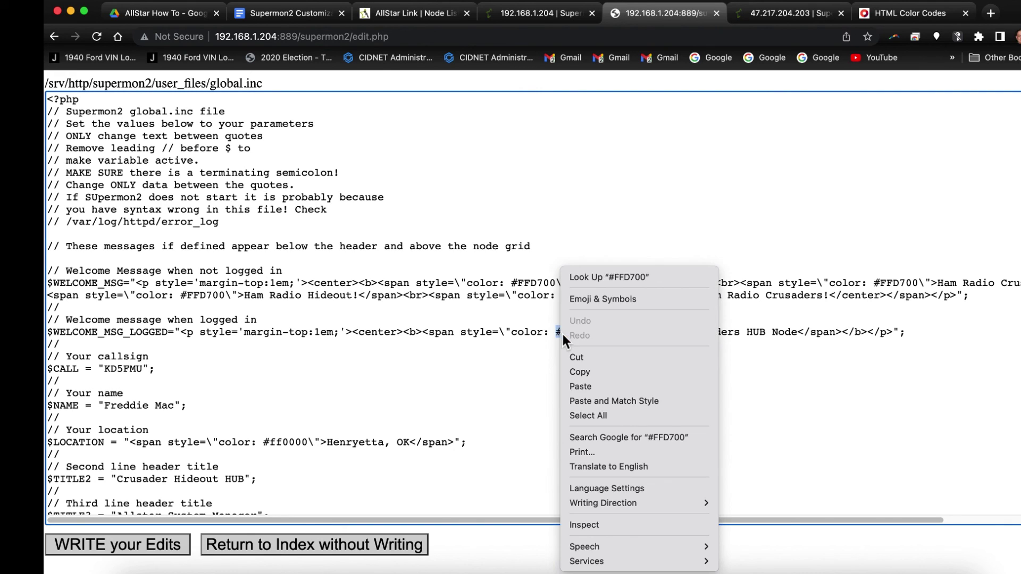
pyautogui.click(575, 385)
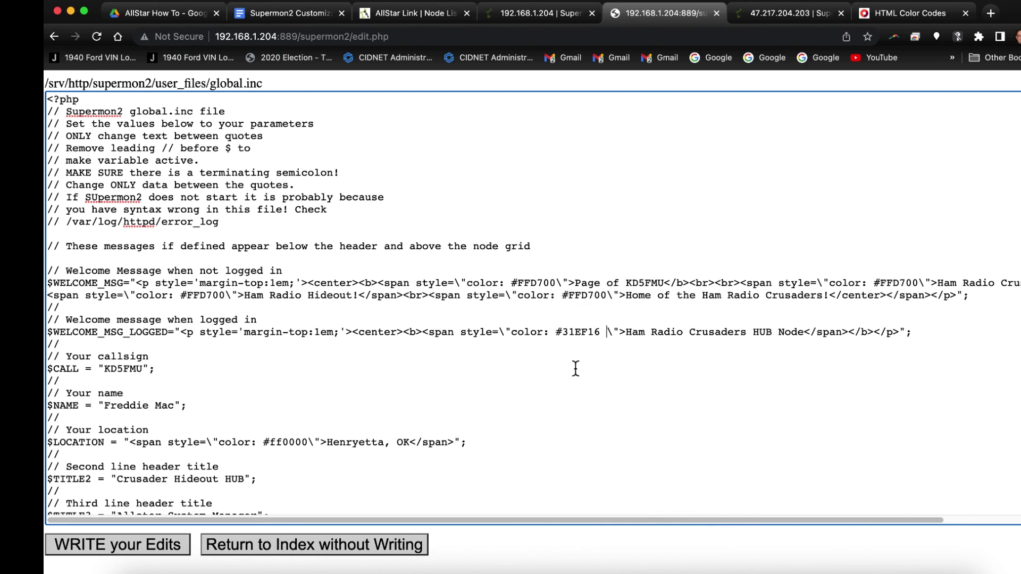
pyautogui.press('BackSpace')
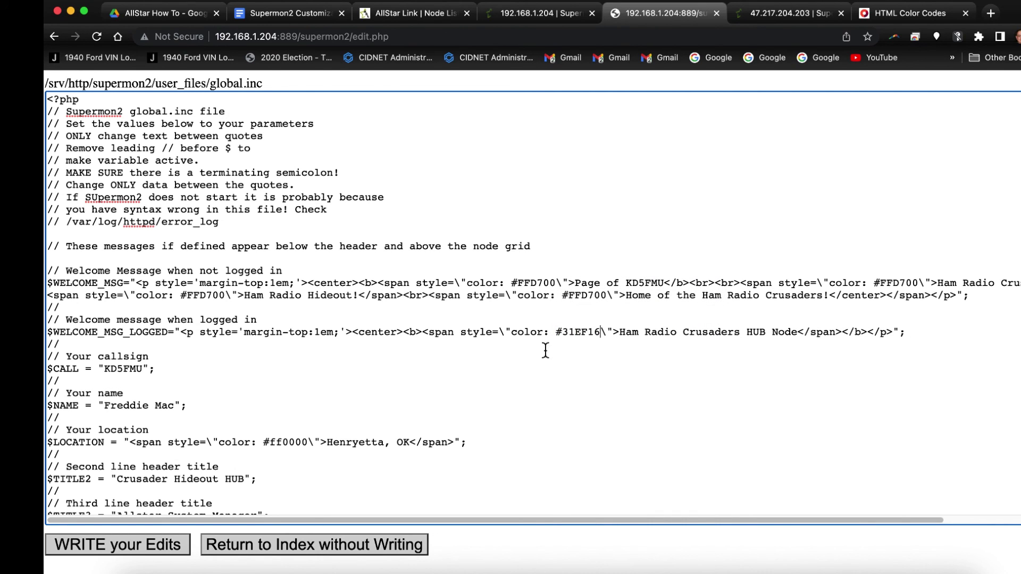
pyautogui.click(118, 545)
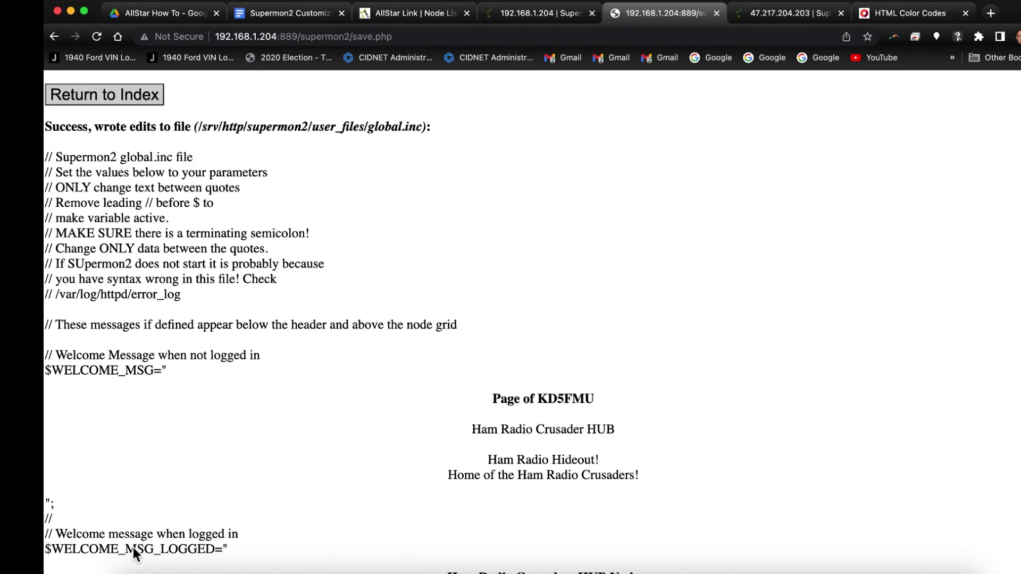
pyautogui.click(114, 100)
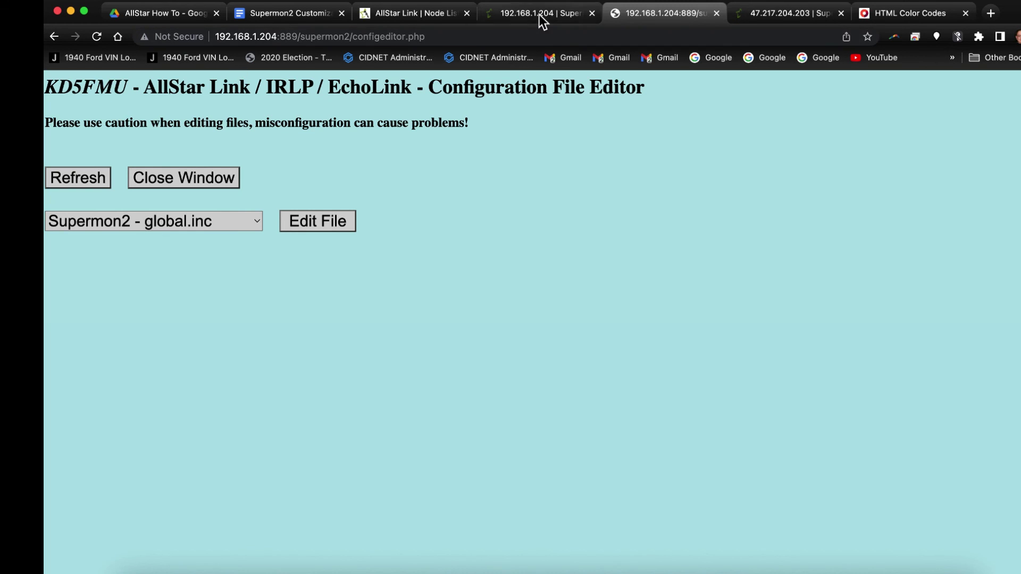
# Reload the 192.168.1.204 Supermon2 page to see the green HUB Node heading.
pyautogui.click(539, 15)
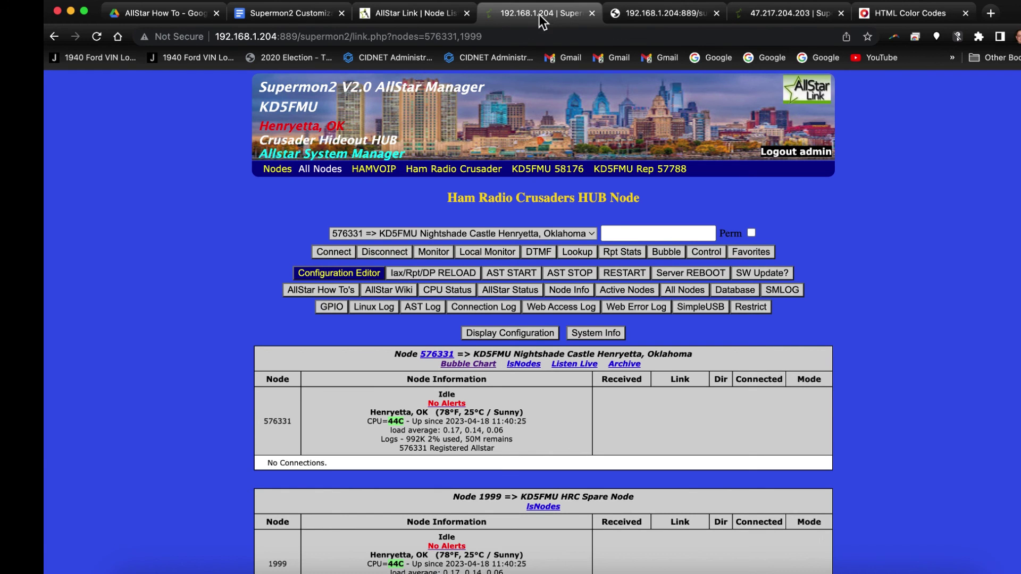
pyautogui.click(97, 36)
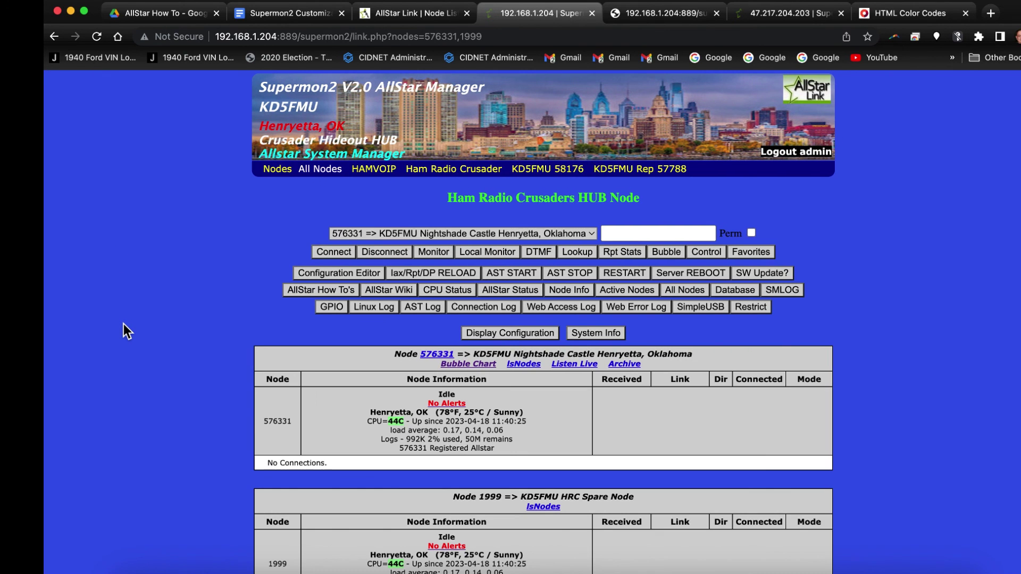
pyautogui.scroll(-3, 123, 324)
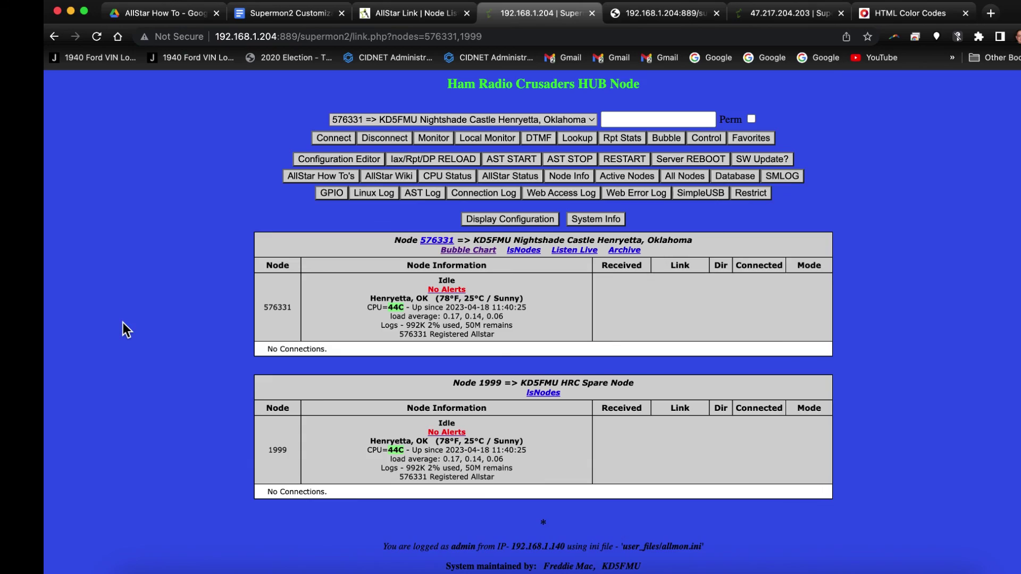
pyautogui.scroll(2, 123, 322)
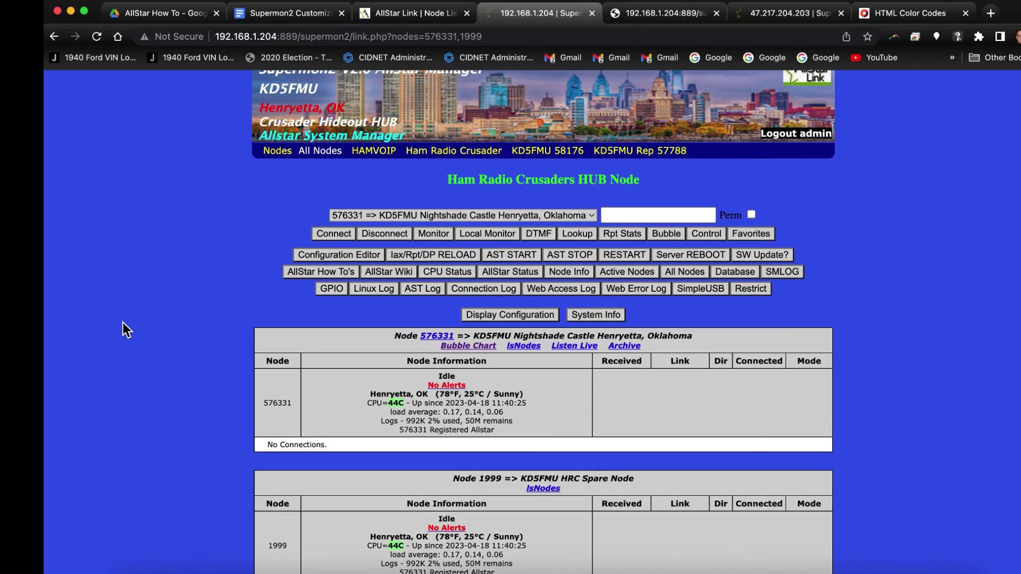